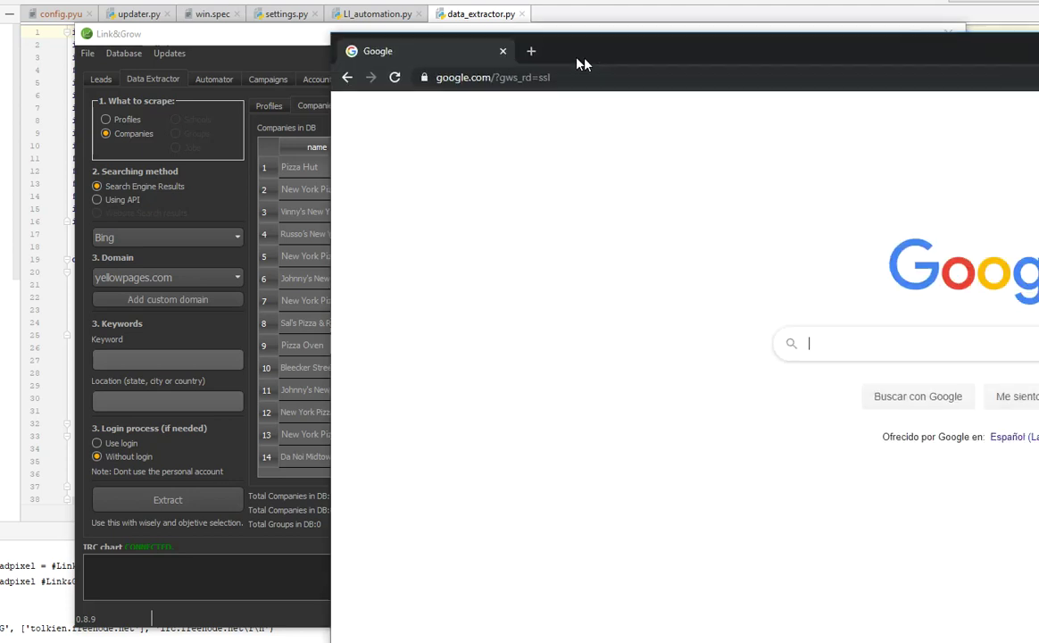
- Reposition the browser window and search Google for "foursquare pizzas new york"
left_click_drag(531, 52, 312, 48)
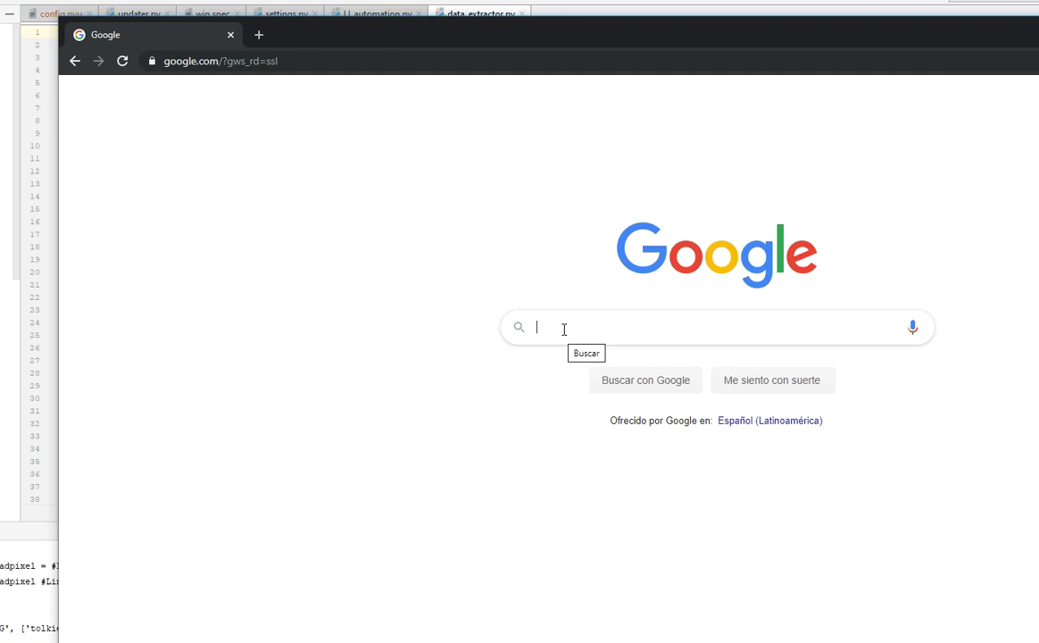
type("foursq")
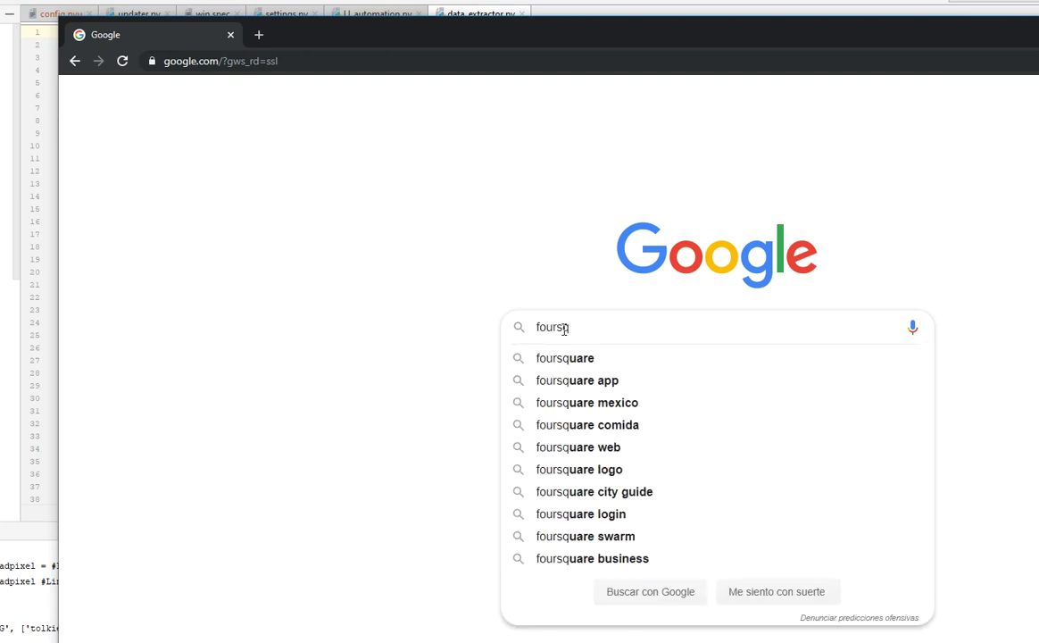
key("BackSpace")
type("quare puiz")
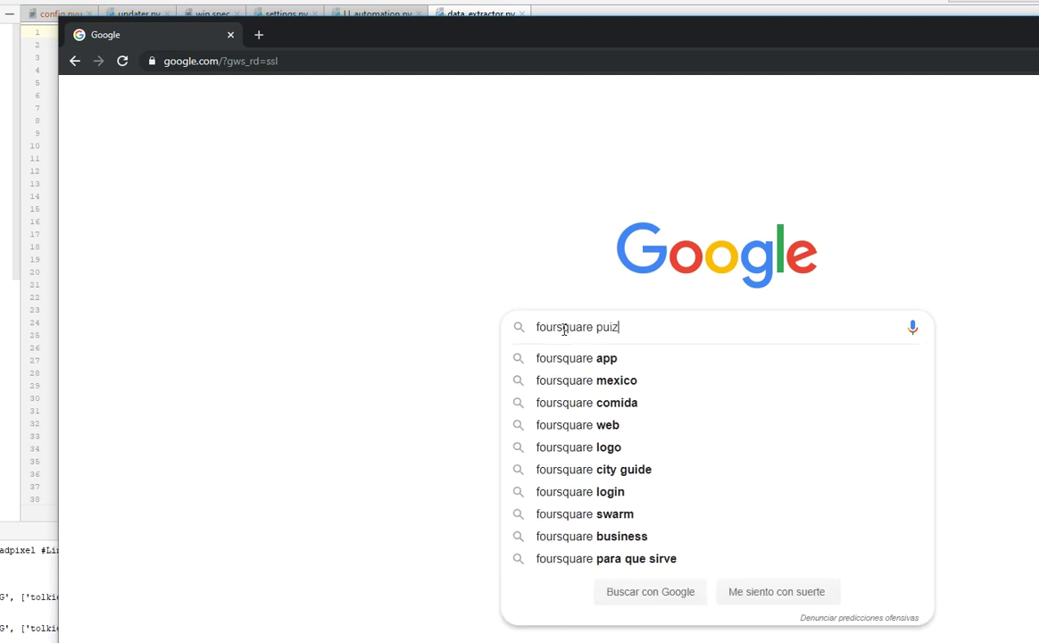
key("BackSpace")
key("BackSpace")
key("BackSpace")
type("izz")
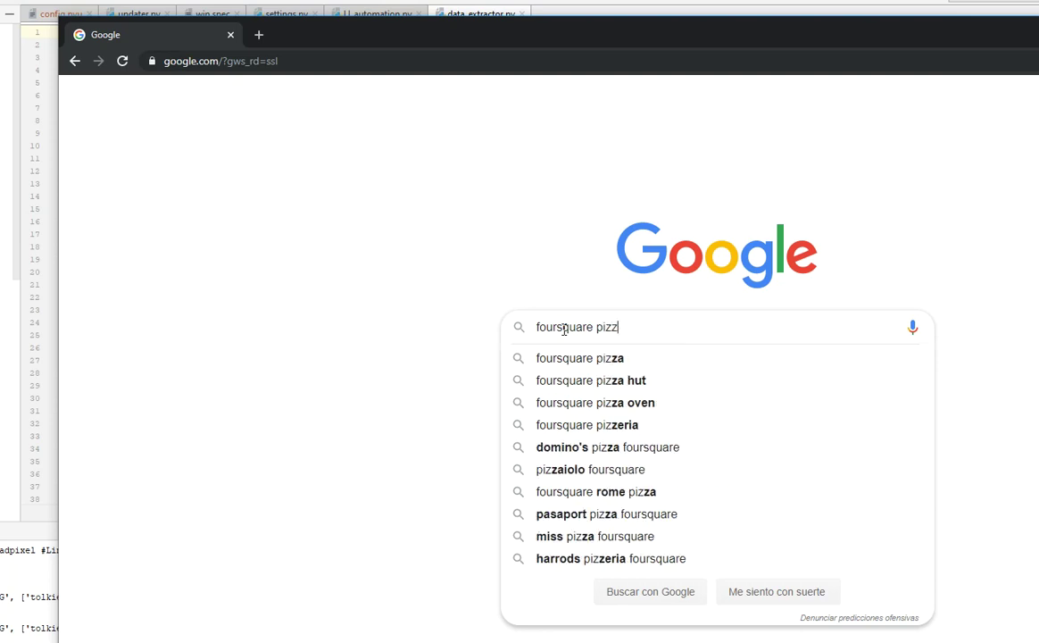
type("as new york")
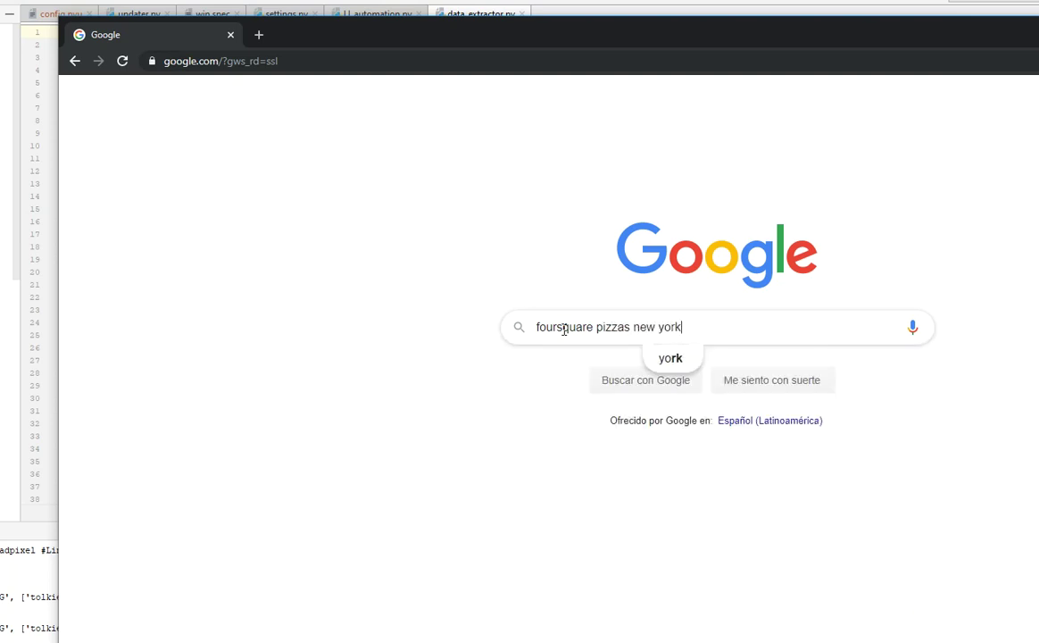
key("Return")
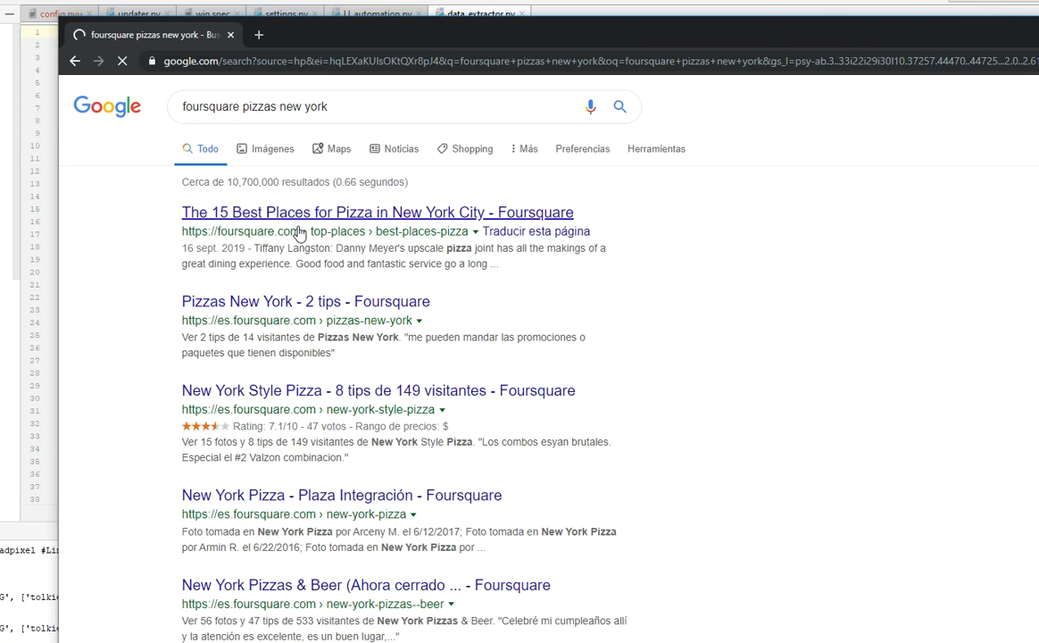
- Open the New York Style Pizza result on Foursquare, look over the page and highlight the /v/ part of its address
scroll(285, 385, "down", 3)
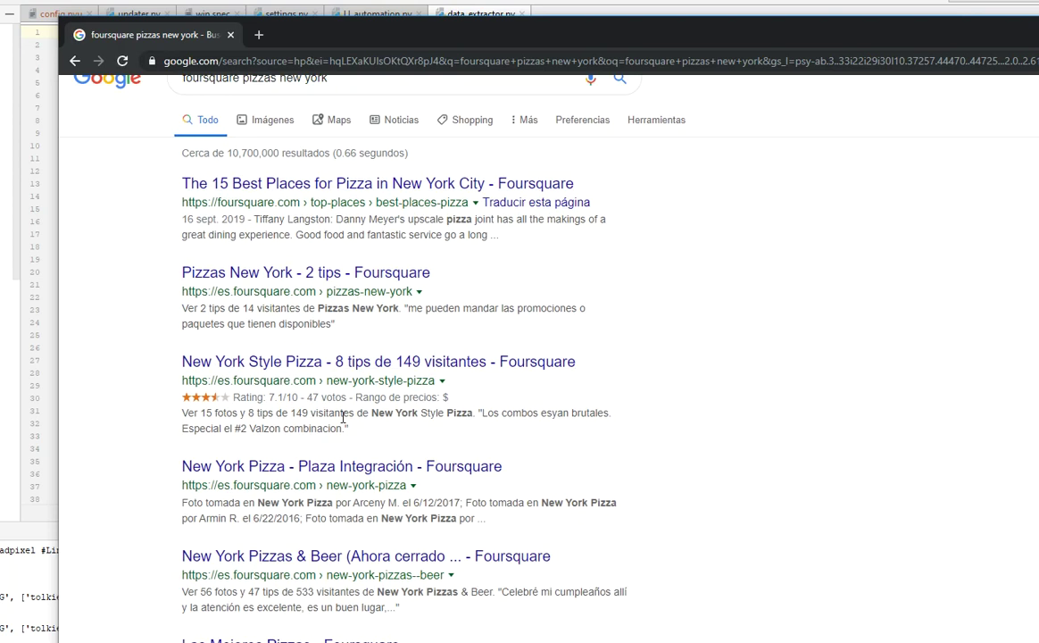
left_click(257, 245)
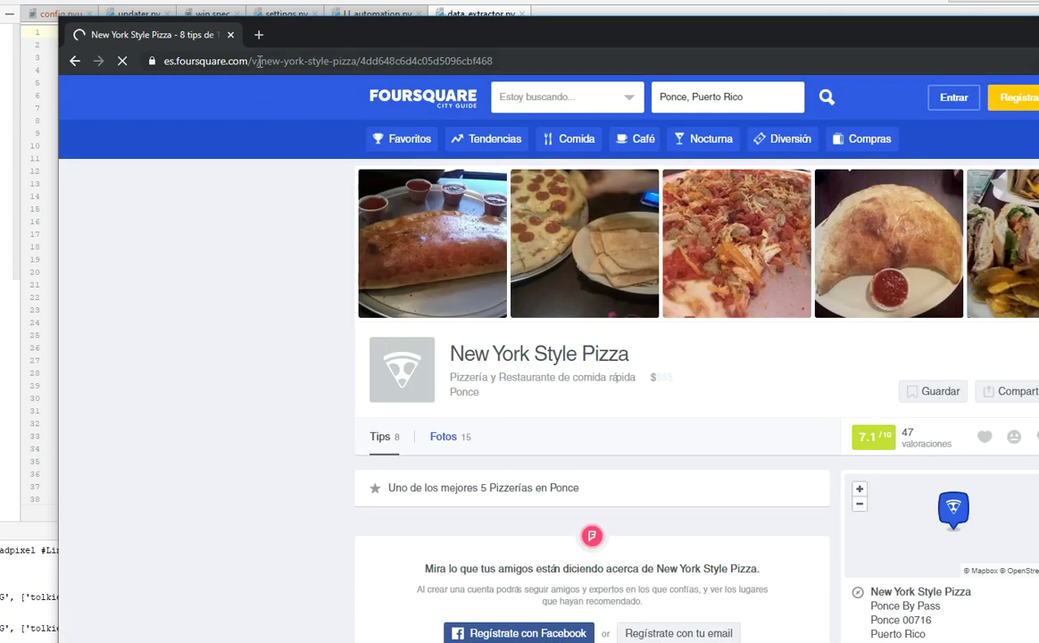
left_click(259, 60)
left_click_drag(295, 61, 300, 106)
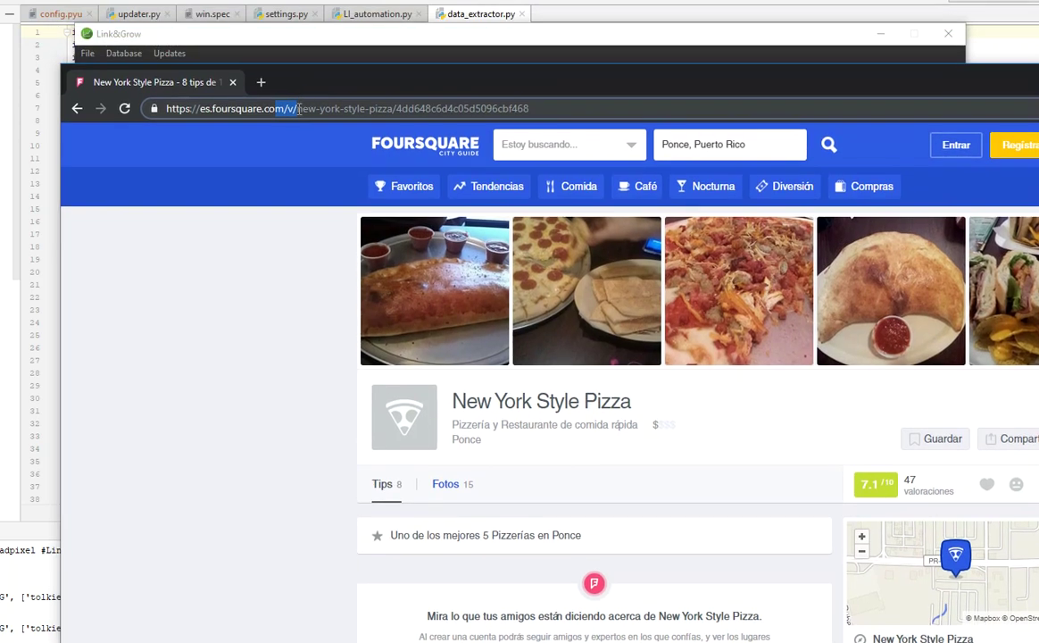
scroll(464, 229, "down", 3)
scroll(517, 248, "down", 3)
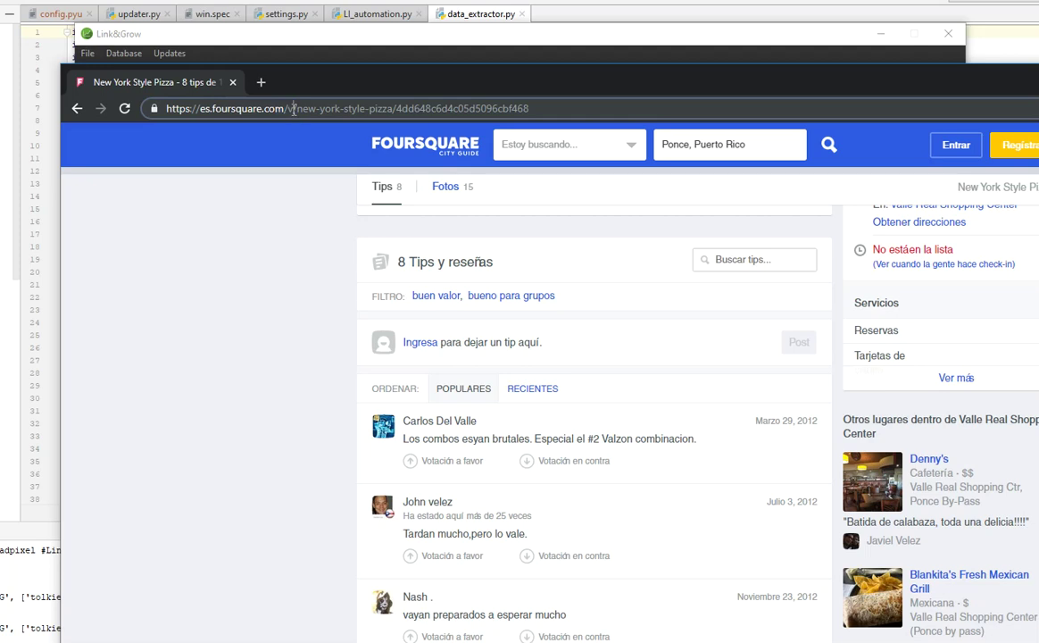
left_click_drag(288, 108, 317, 108)
- Open the nearby Denny's listing and return to New York Style Pizza, highlighting the /v/ segment in each page address
left_click(918, 463)
left_click_drag(254, 108, 254, 108)
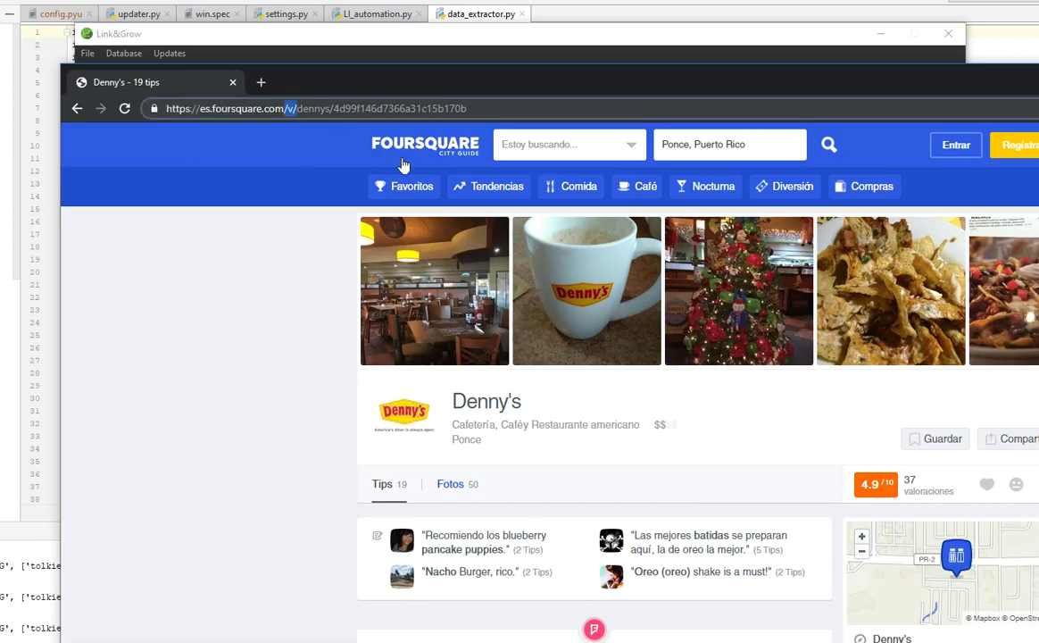
scroll(812, 412, "down", 7)
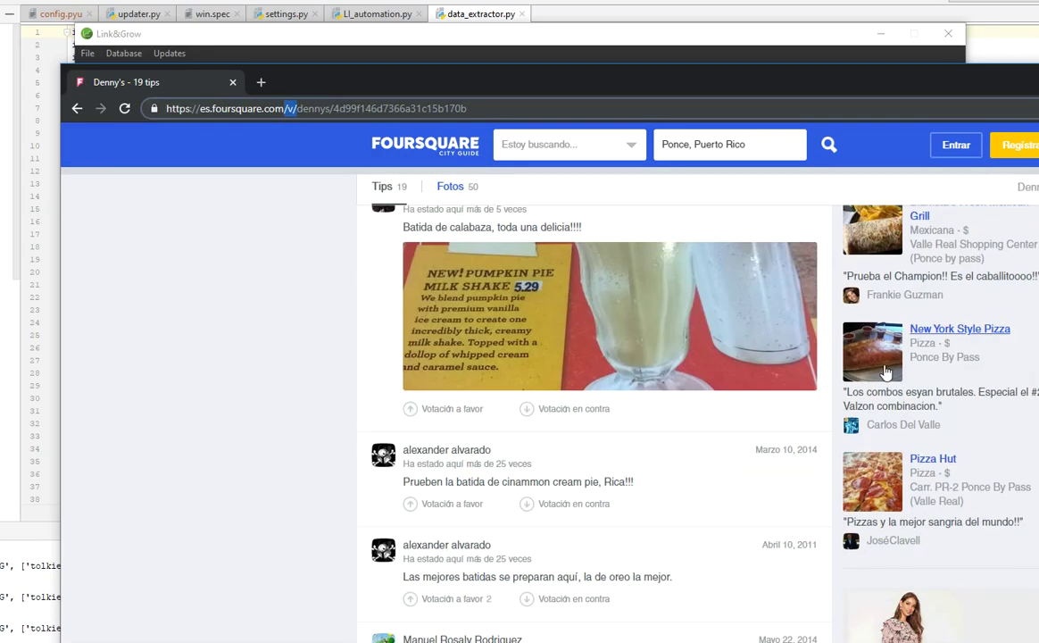
left_click(862, 337)
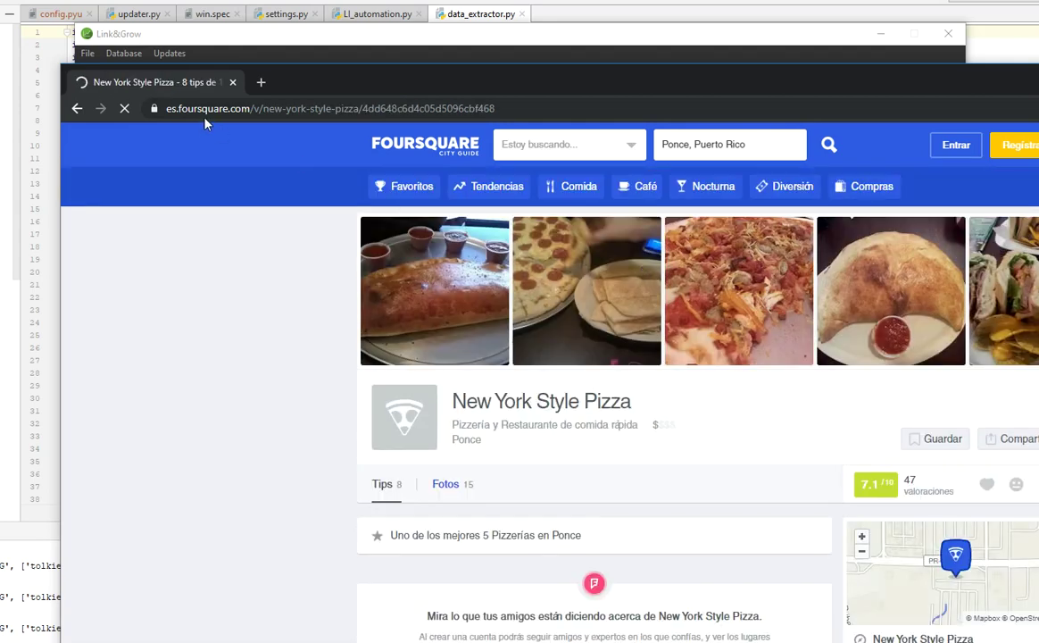
left_click_drag(263, 108, 255, 108)
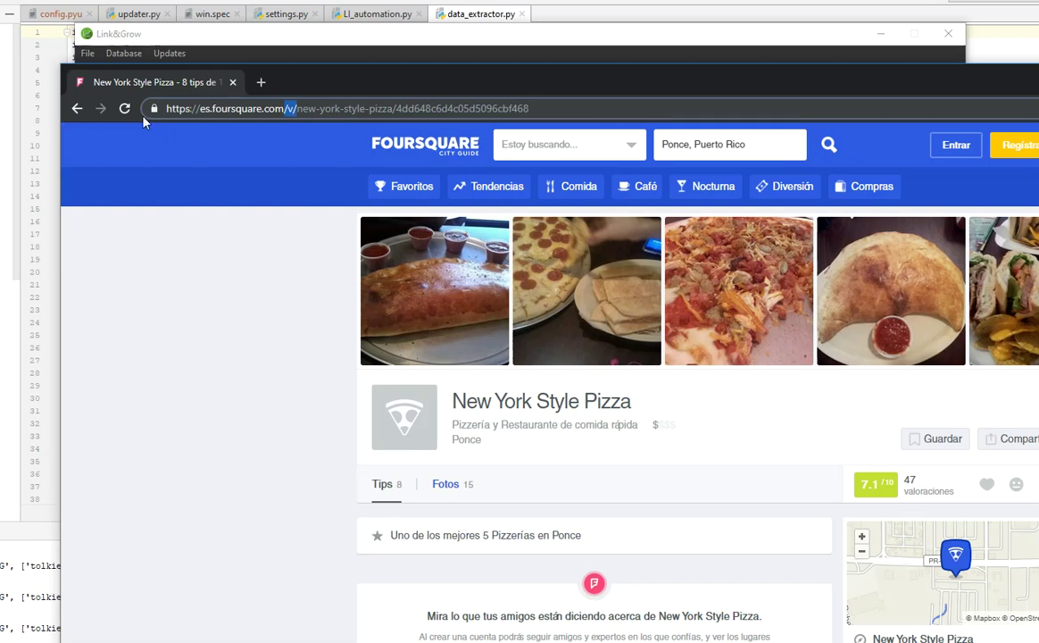
- Open google.com in a new tab and search for "site:foursquare.com/v + marketing agency"
left_click(260, 83)
type("gogol")
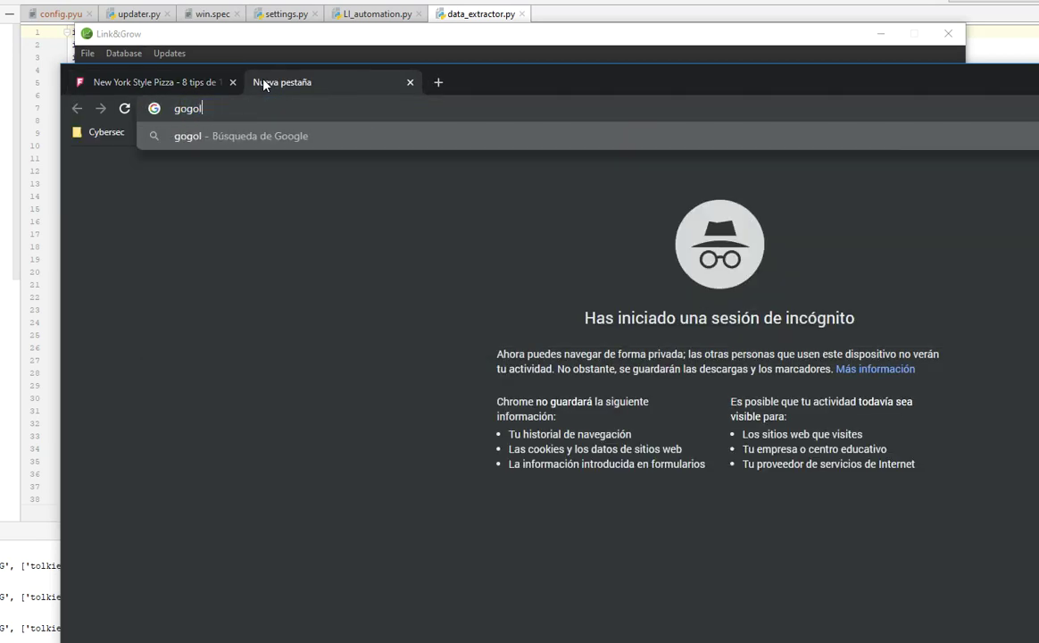
key("BackSpace")
key("BackSpace")
type("ogle.com")
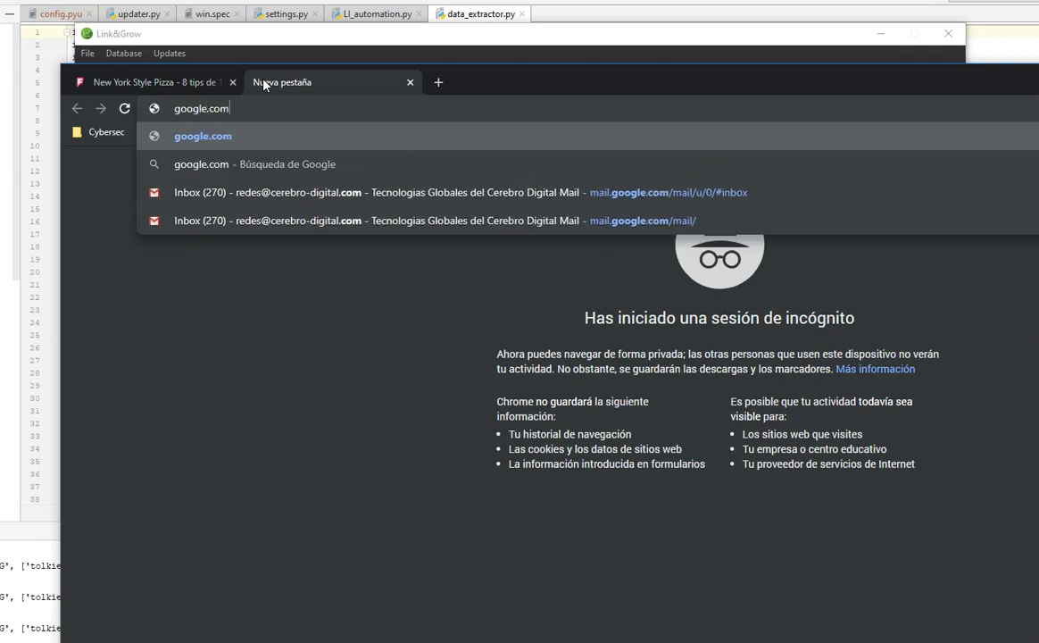
key("Return")
type("site:f")
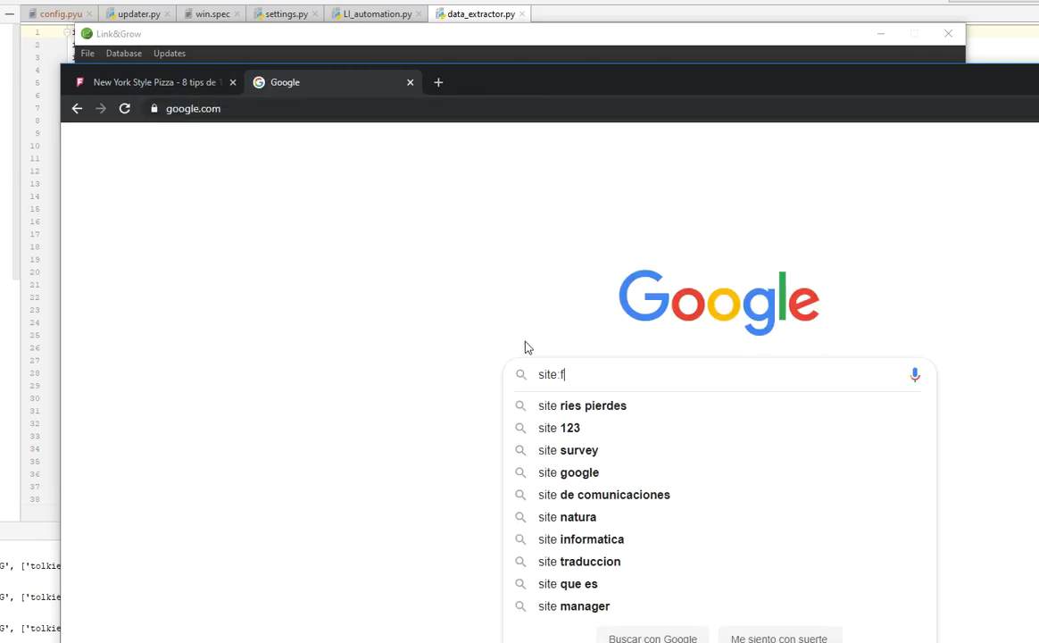
type("oursquare.co")
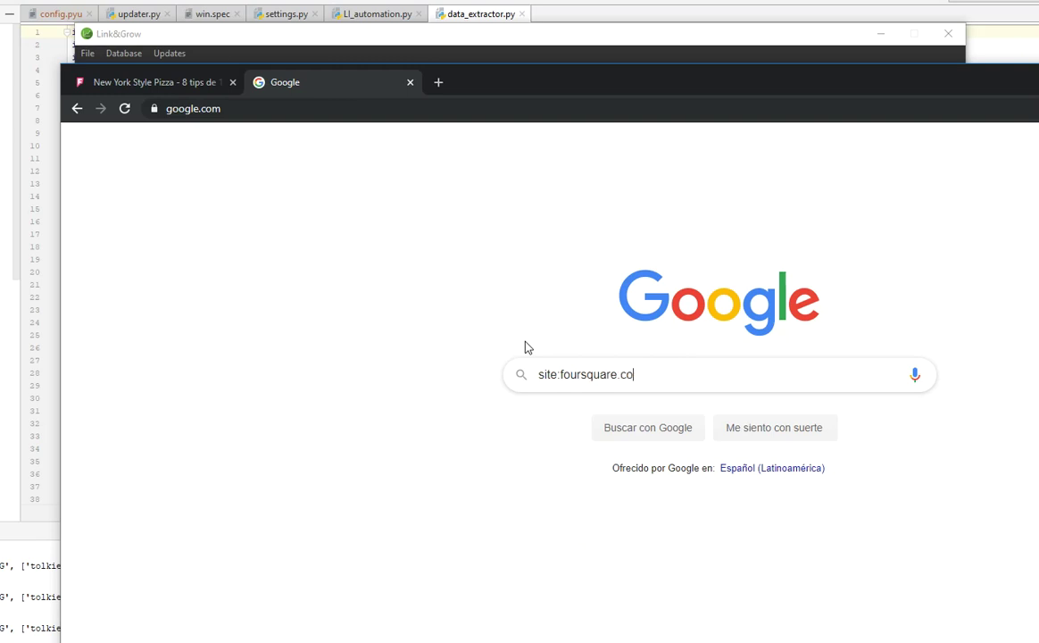
type("m/v + marketing  agency")
key("Return")
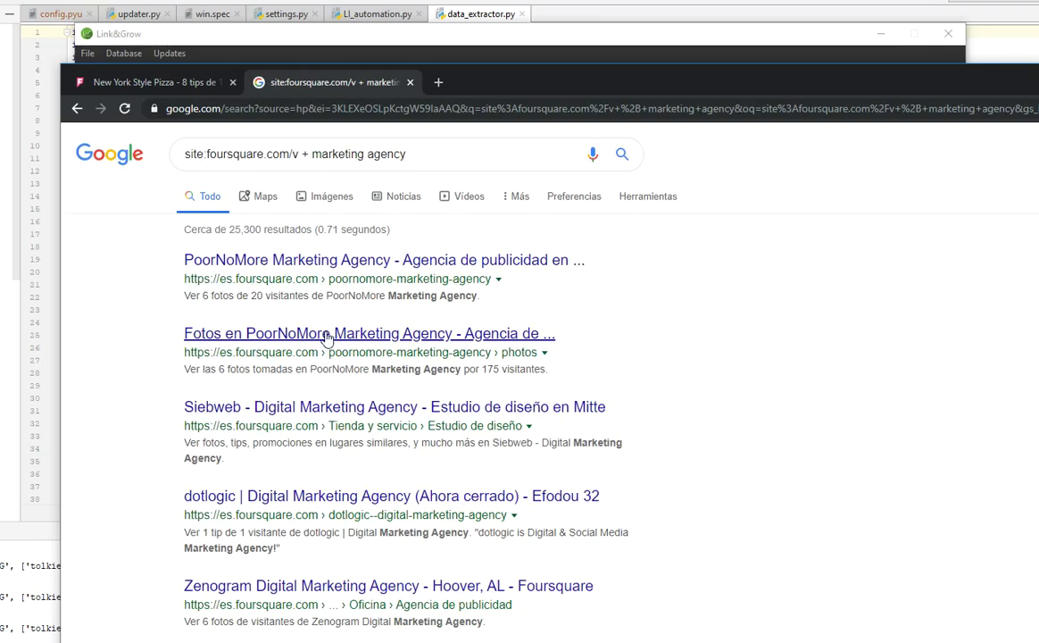
- Open the Zetenta - Digital Marketing Agency result and look over its Foursquare page
scroll(327, 337, "down", 4)
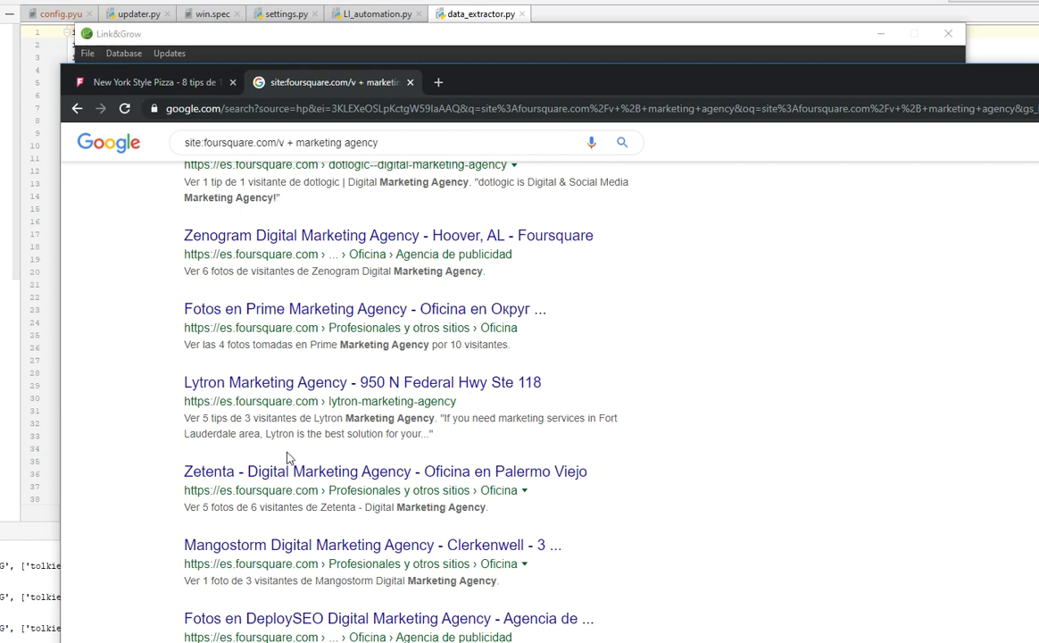
left_click(219, 471)
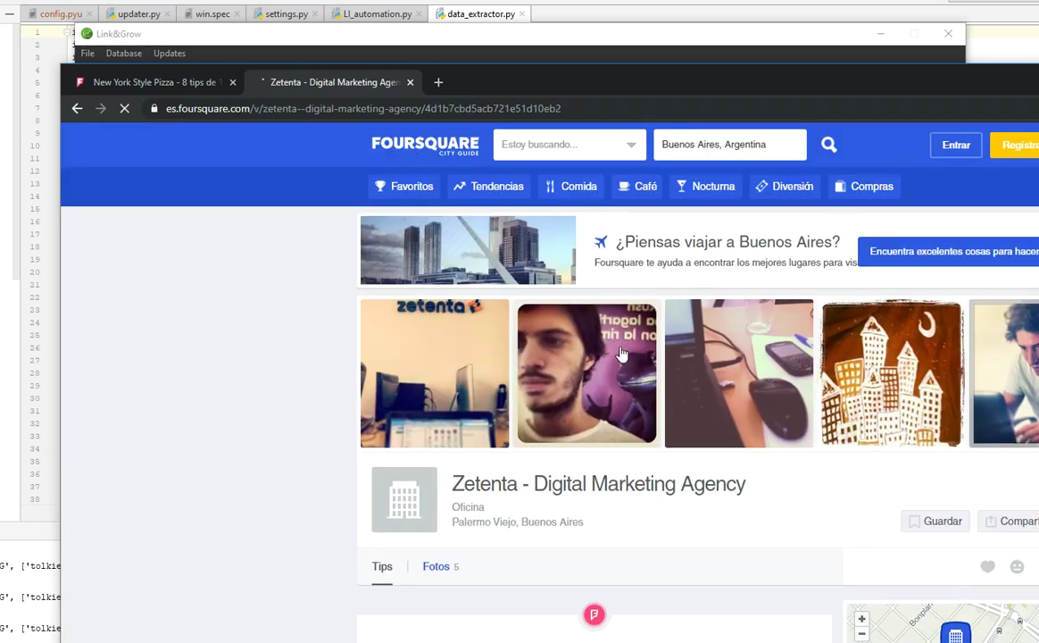
scroll(594, 374, "down", 4)
scroll(607, 364, "up", 3)
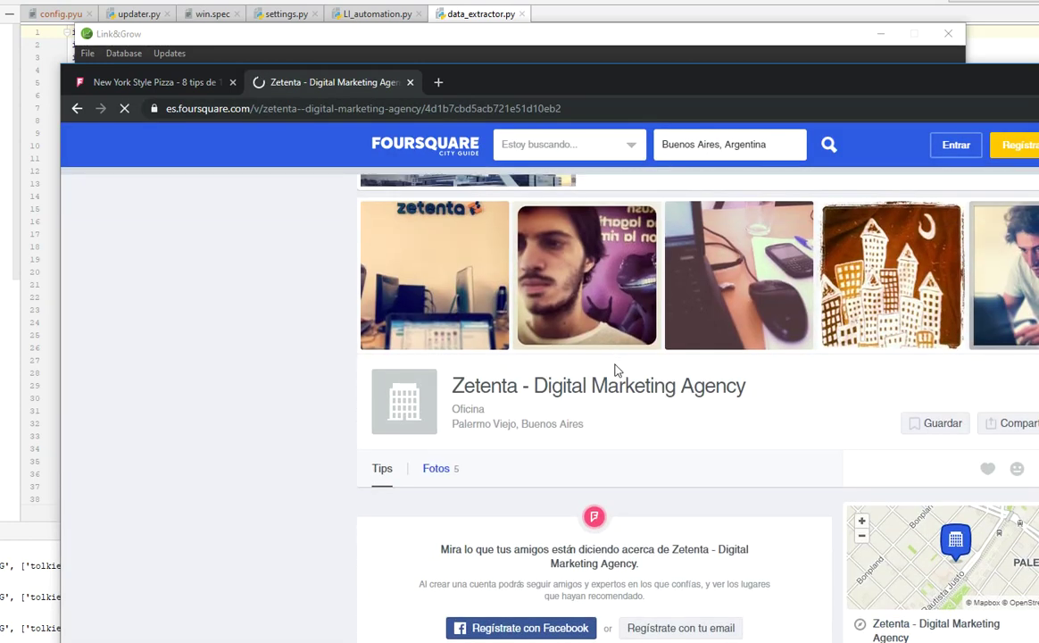
scroll(611, 370, "down", 3)
scroll(155, 290, "up", 4)
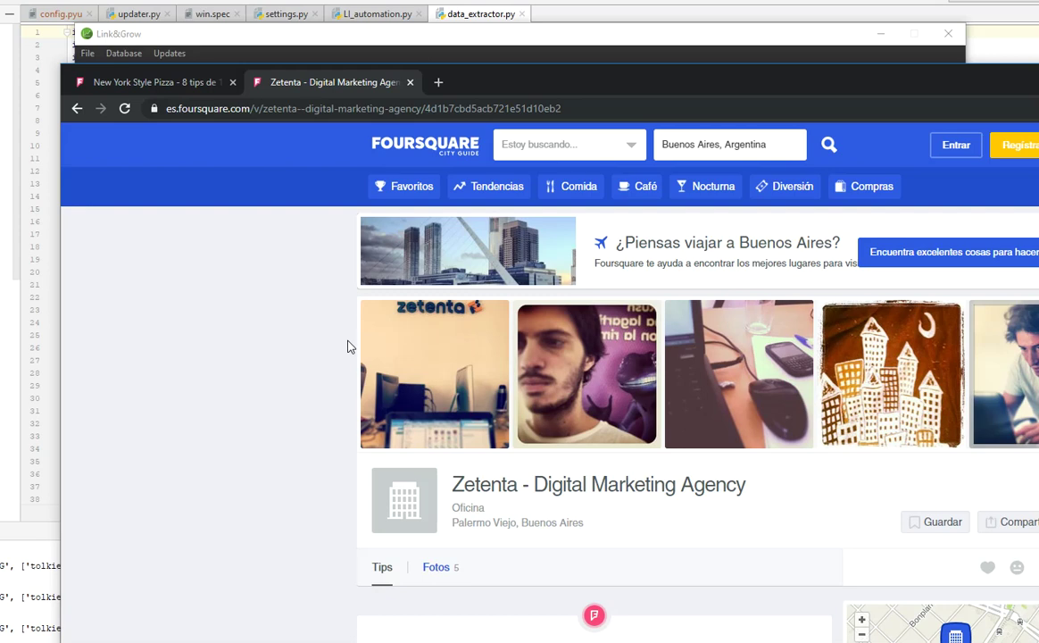
- Copy the "foursquare.com/v" portion of the Zetenta page address
left_click_drag(260, 108, 188, 109)
right_click(177, 107)
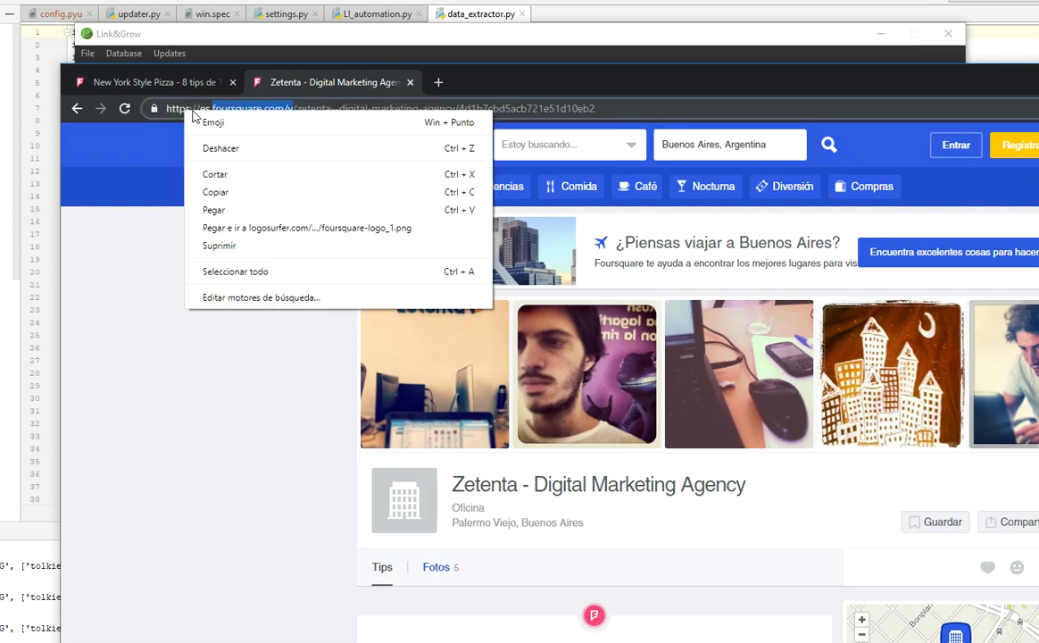
left_click(248, 193)
- Switch to Link&Grow, start adding a custom domain for companies and paste foursquare.com/v as the domain name
key("alt+Tab")
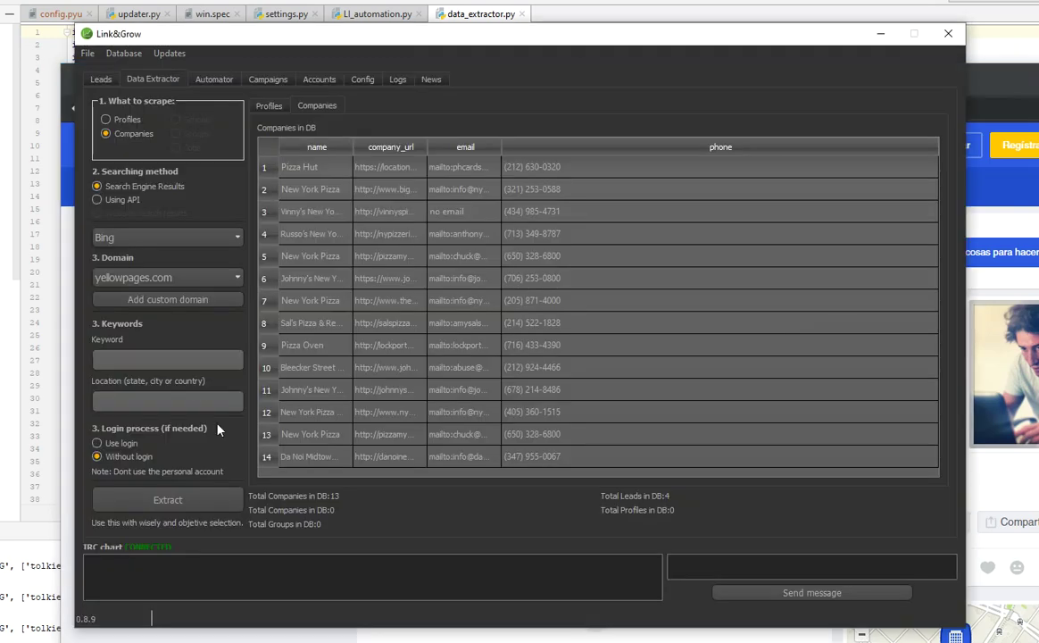
left_click(141, 300)
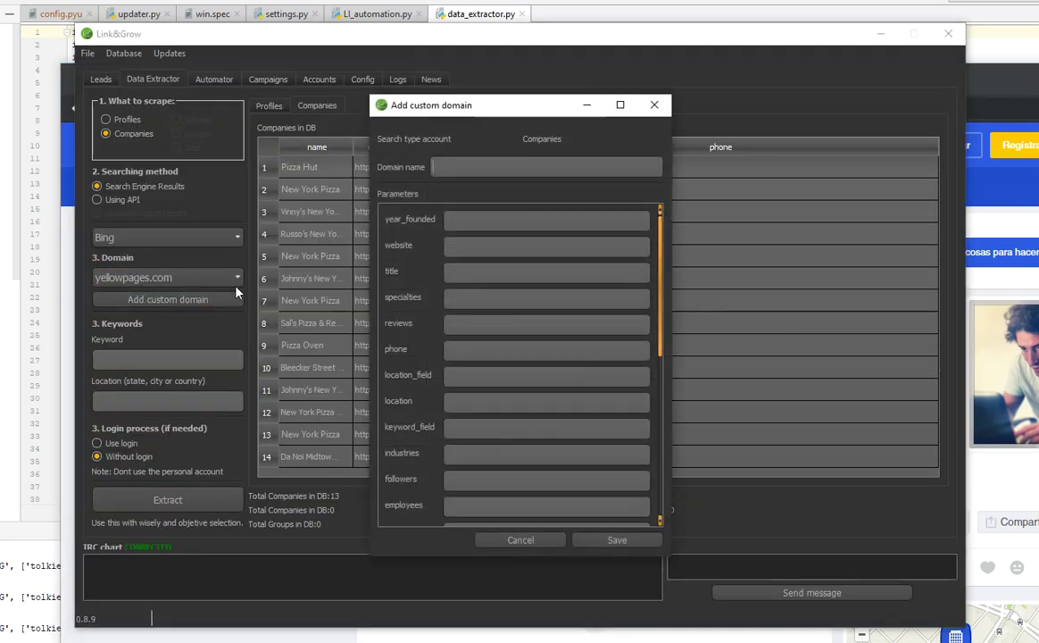
right_click(447, 168)
left_click(466, 230)
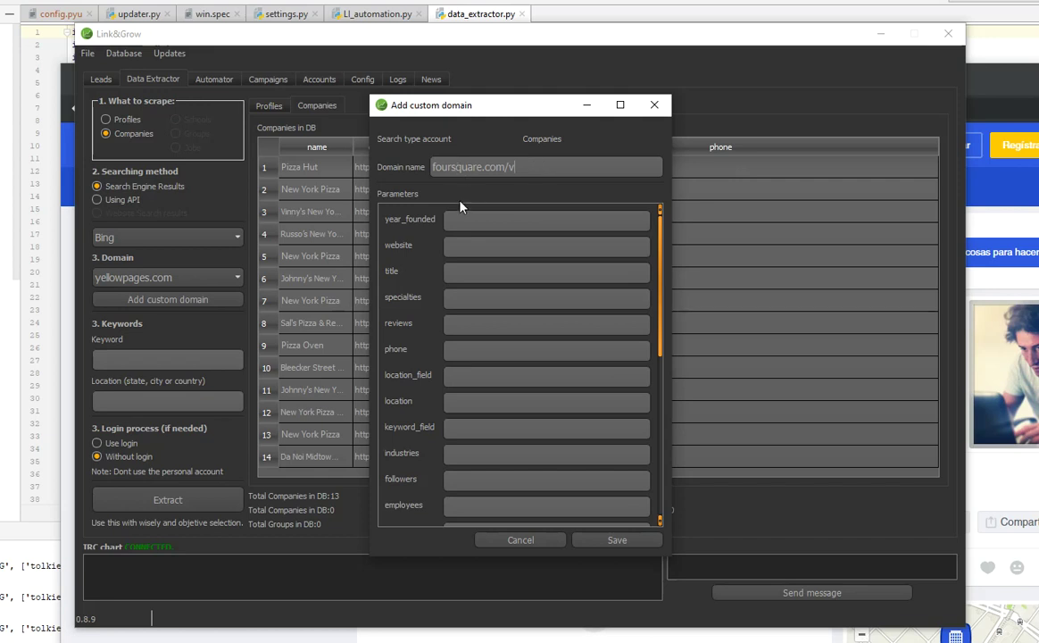
scroll(461, 207, "down", 1)
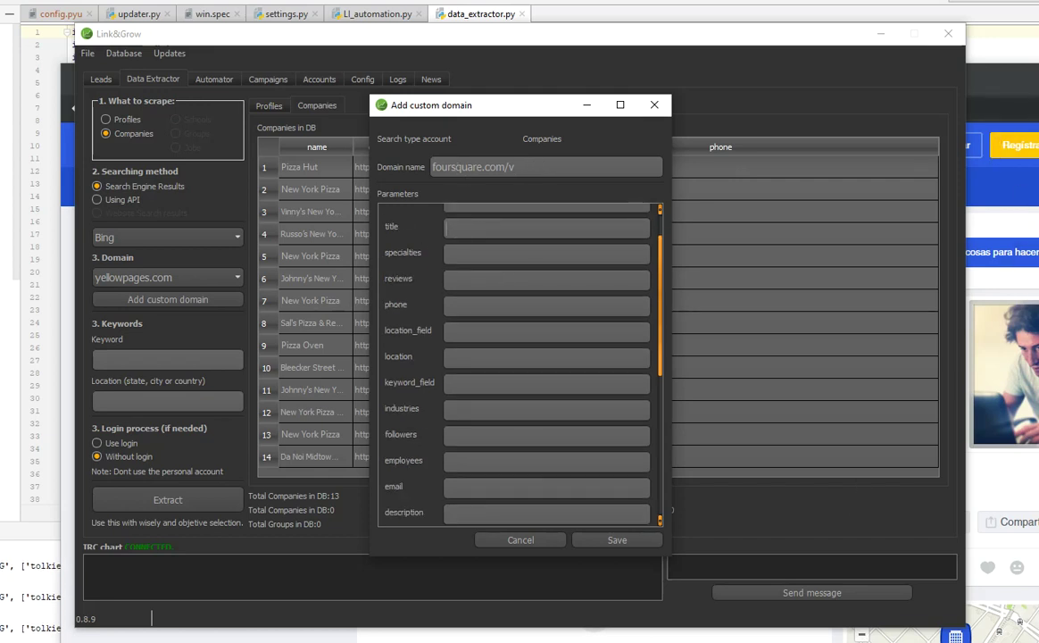
- Switch to the browser and open the Pizza Hut listing from the places near New York Style Pizza
left_click(442, 622)
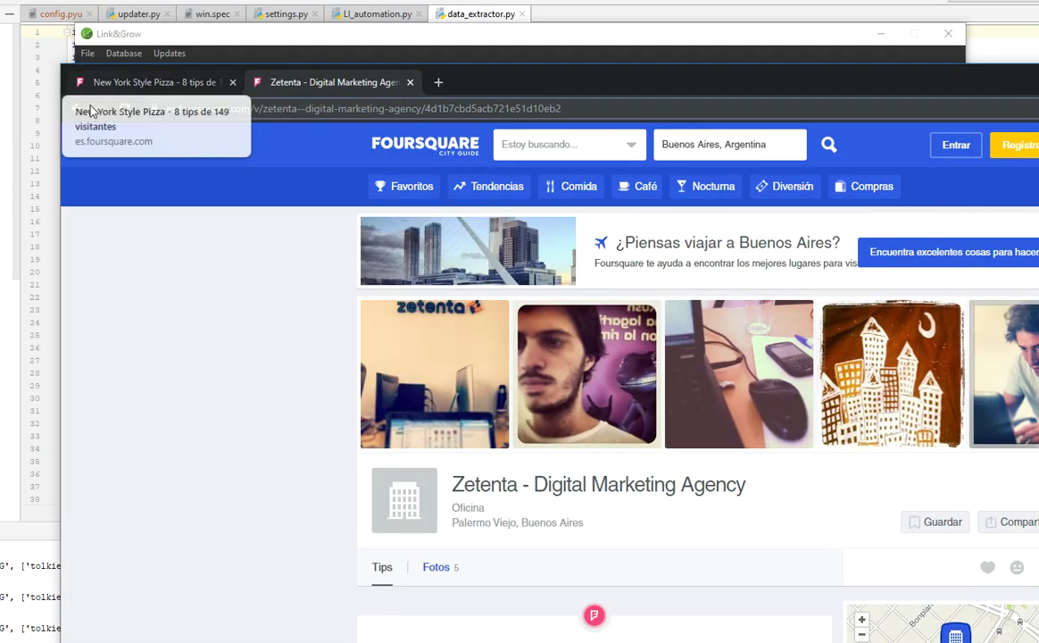
key("ctrl+Tab")
scroll(482, 272, "down", 10)
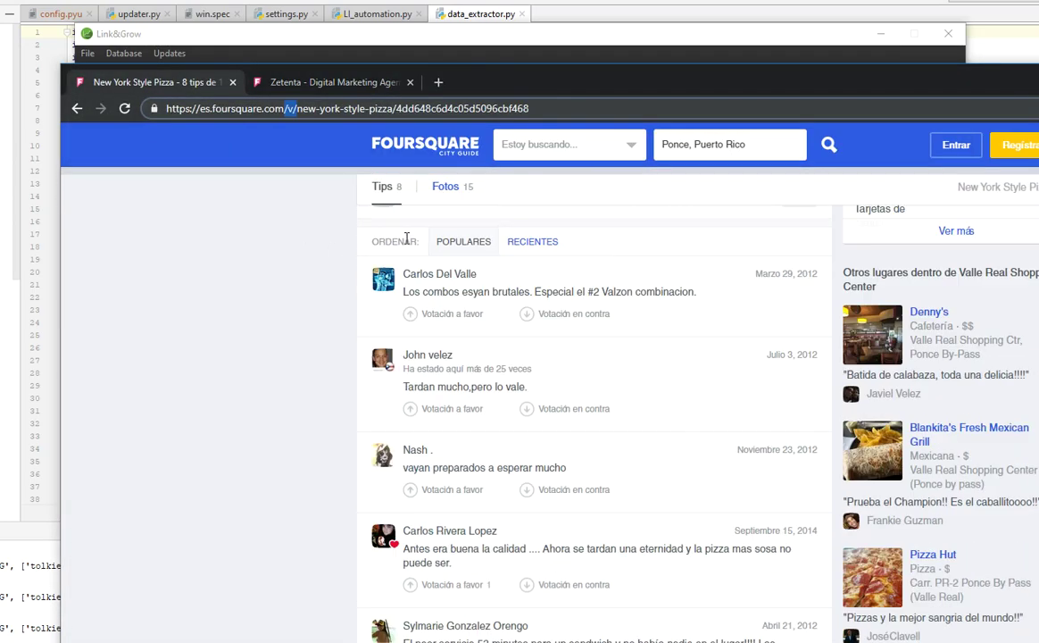
scroll(552, 269, "up", 4)
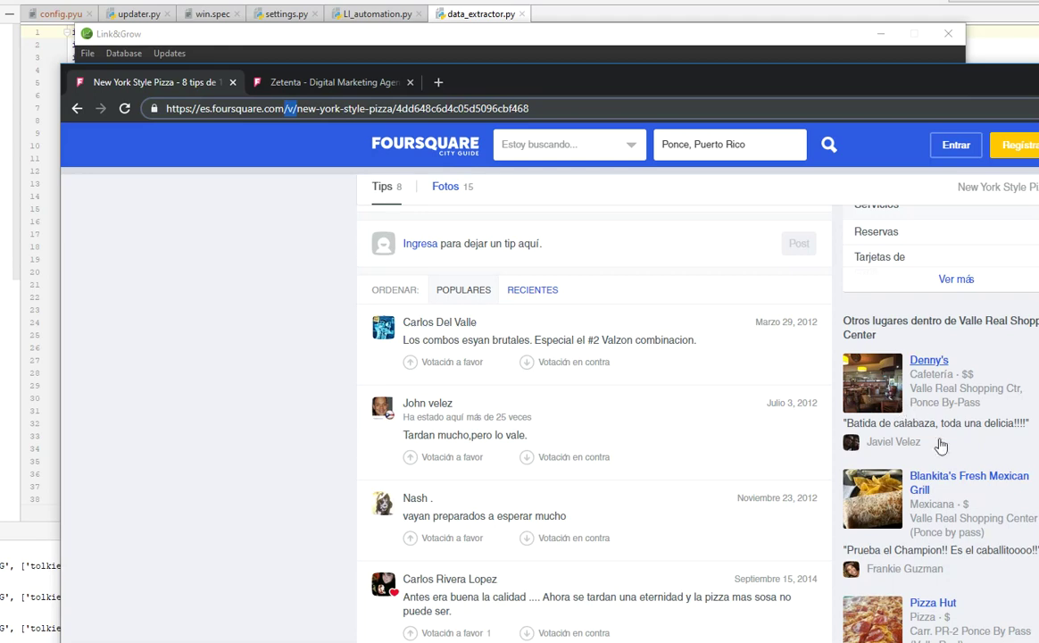
scroll(967, 572, "down", 1)
left_click(941, 533)
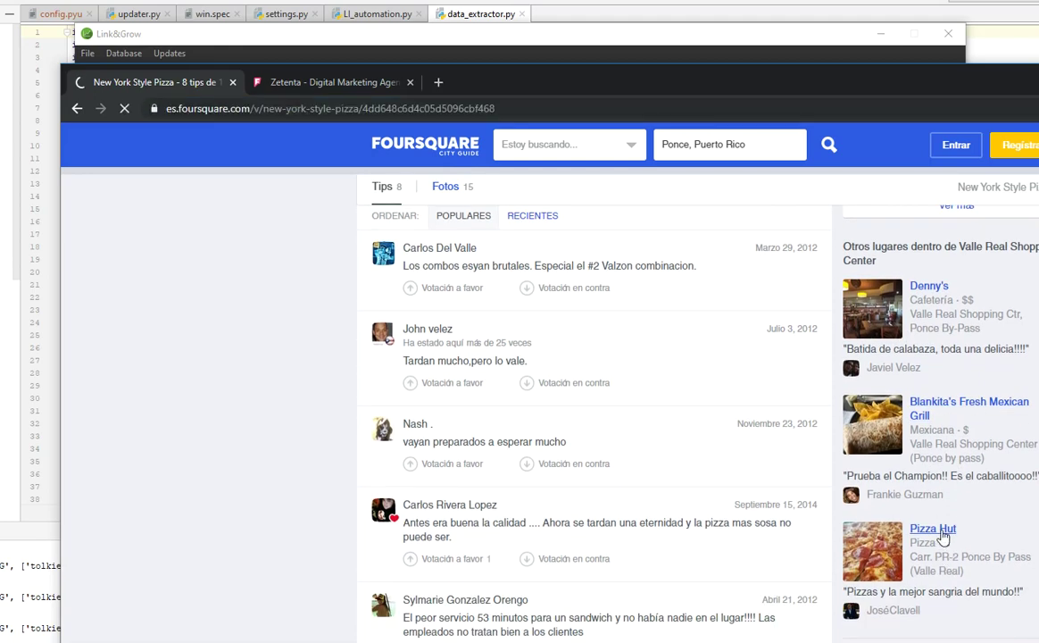
scroll(641, 259, "down", 2)
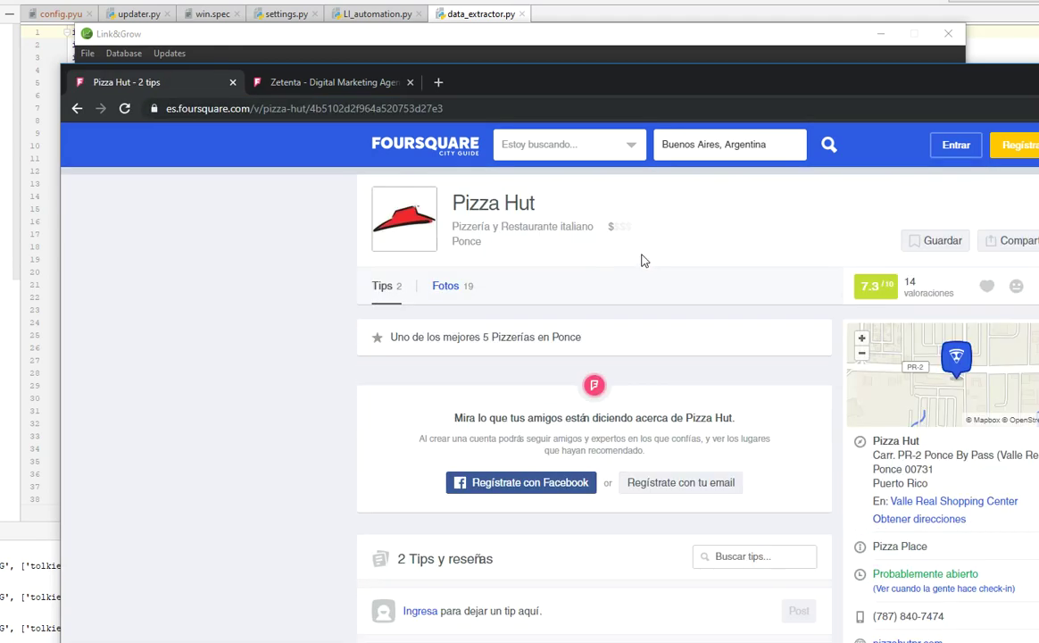
scroll(643, 268, "up", 1)
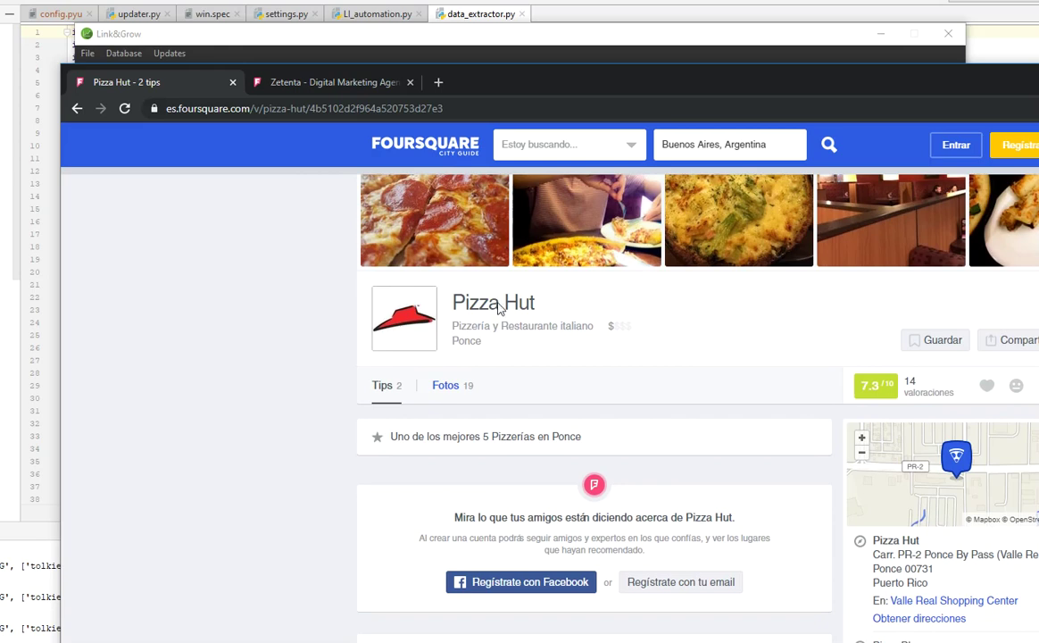
- Shrink and reposition the browser window so the custom domain's parameter names show beside the Pizza Hut page
right_click(497, 303)
left_click(275, 317)
left_click_drag(518, 83, 506, 52)
left_click_drag(40, 32, 453, 216)
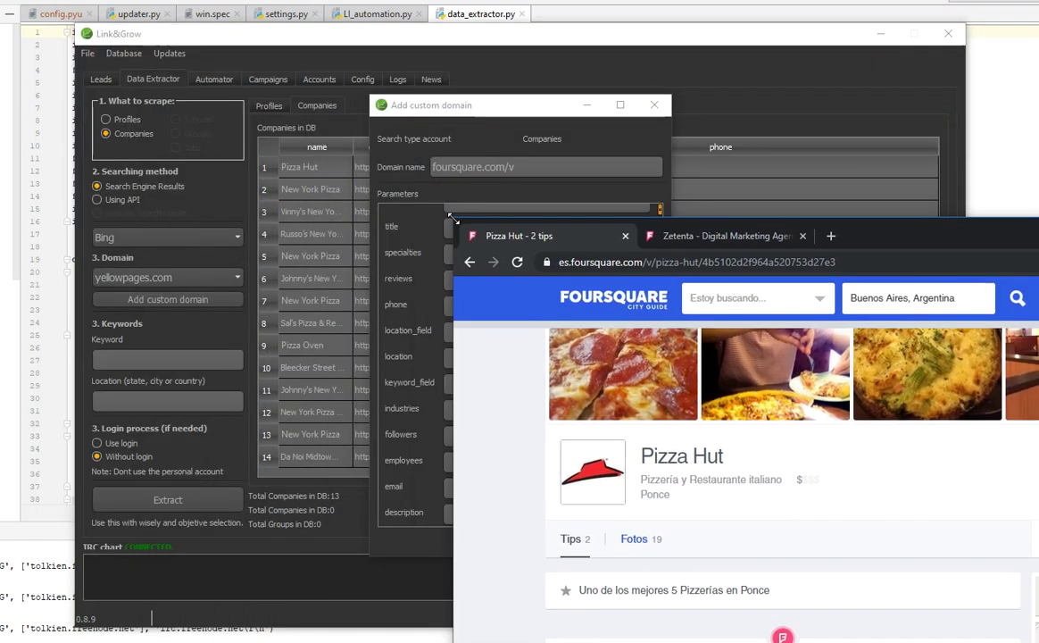
- Move the browser window back into full view, inspect the Pizza Hut heading's HTML and widen the page area beside the code
left_click_drag(894, 242, 533, 67)
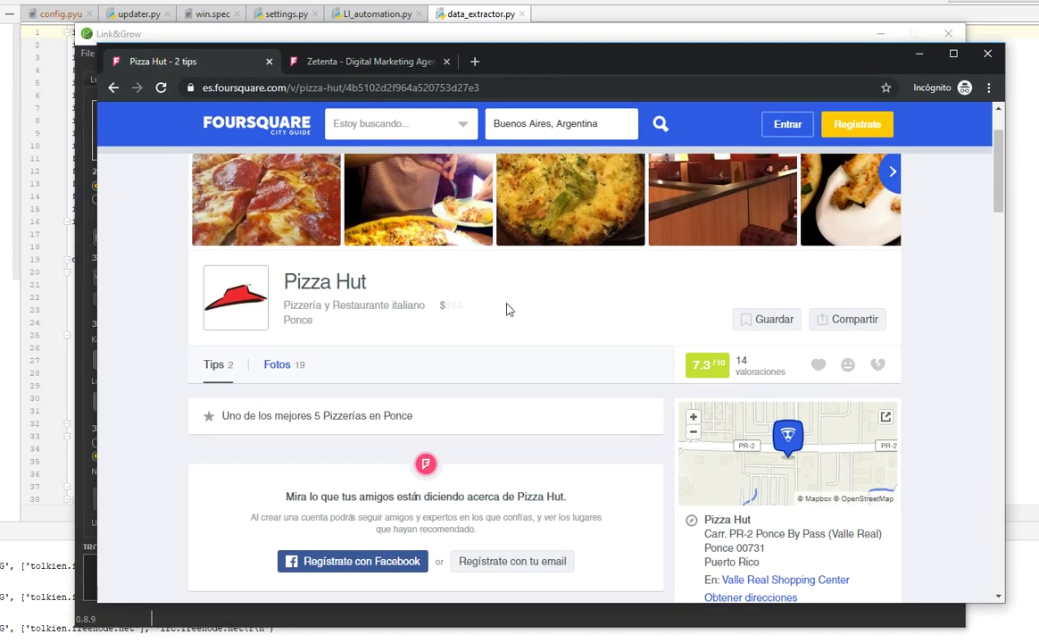
left_click_drag(286, 282, 369, 284)
left_click(388, 288)
right_click(311, 283)
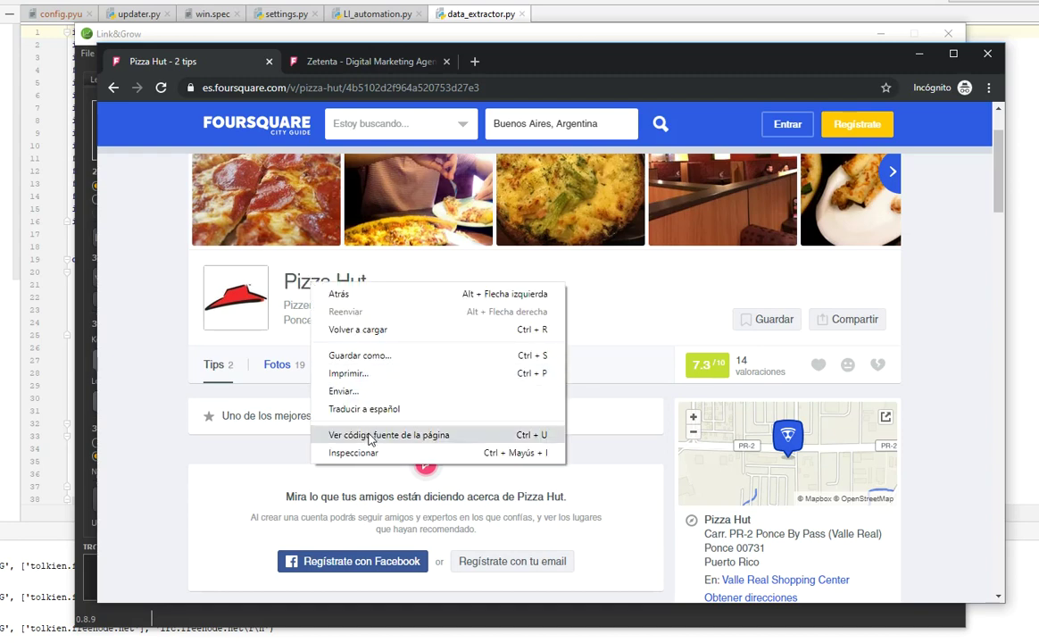
left_click(297, 272)
right_click(311, 283)
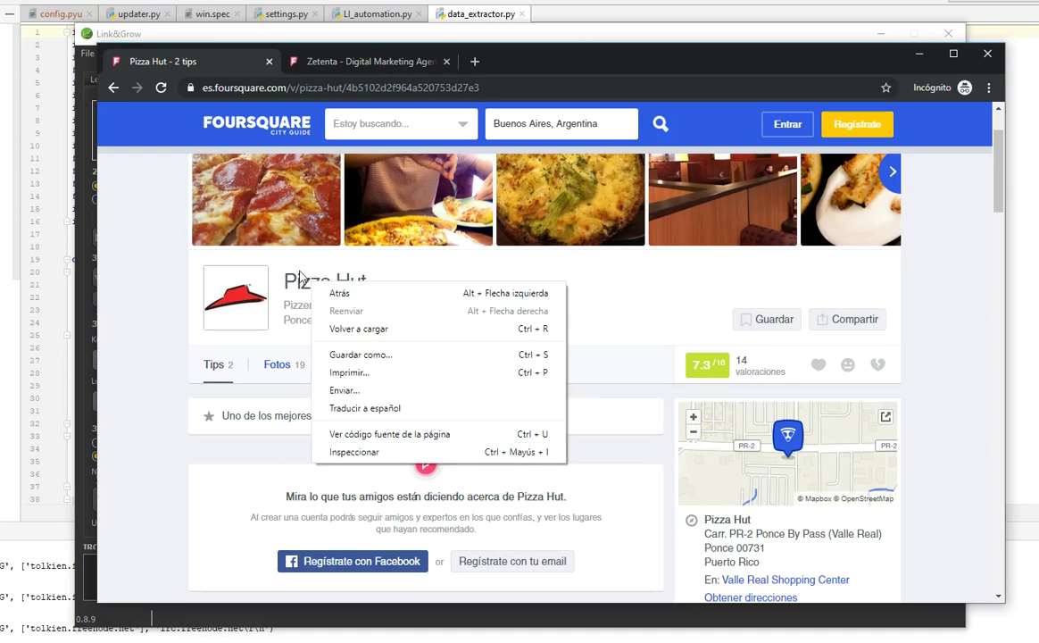
left_click(308, 282)
right_click(290, 261)
left_click(273, 260)
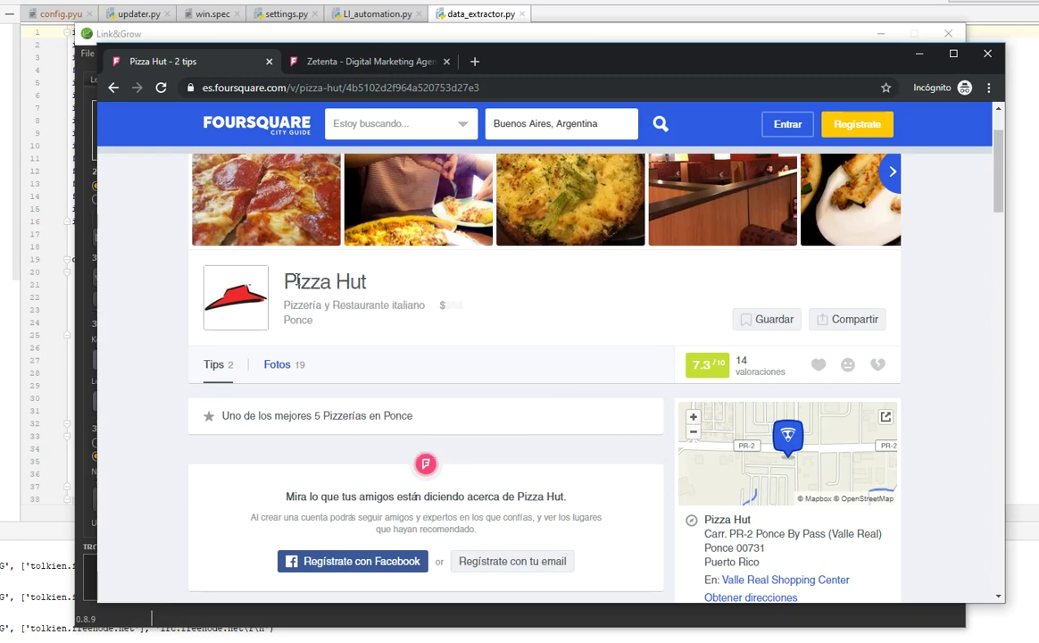
right_click(321, 286)
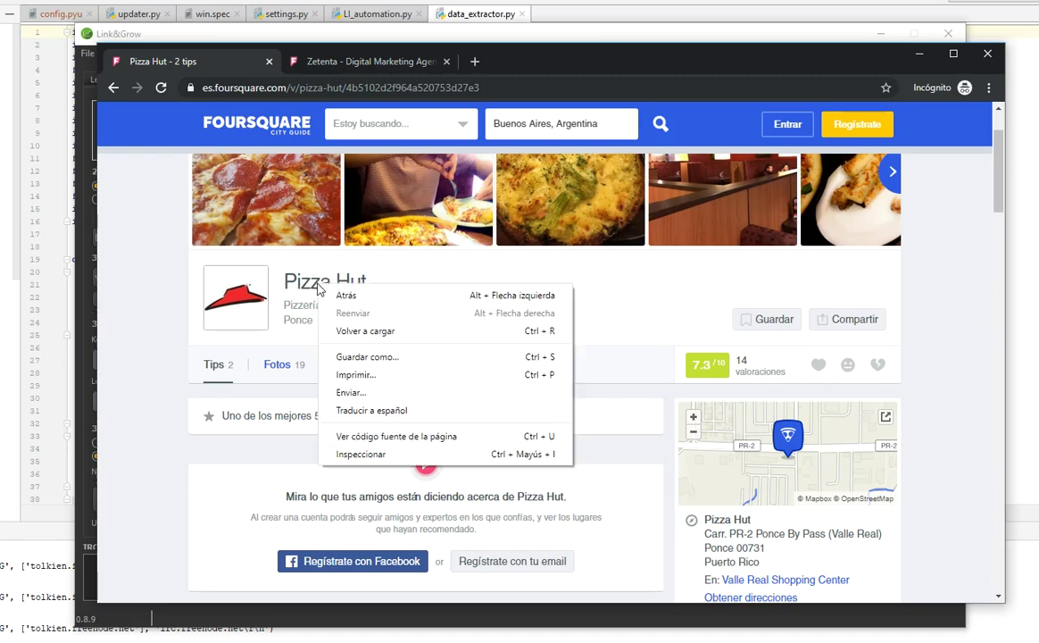
left_click(380, 456)
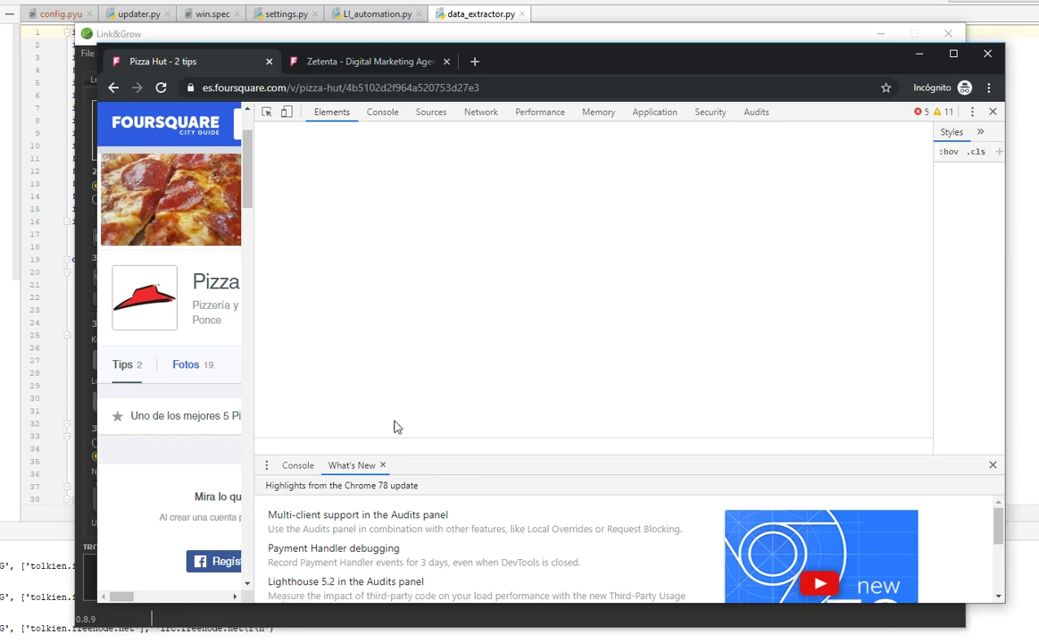
left_click_drag(256, 297, 466, 300)
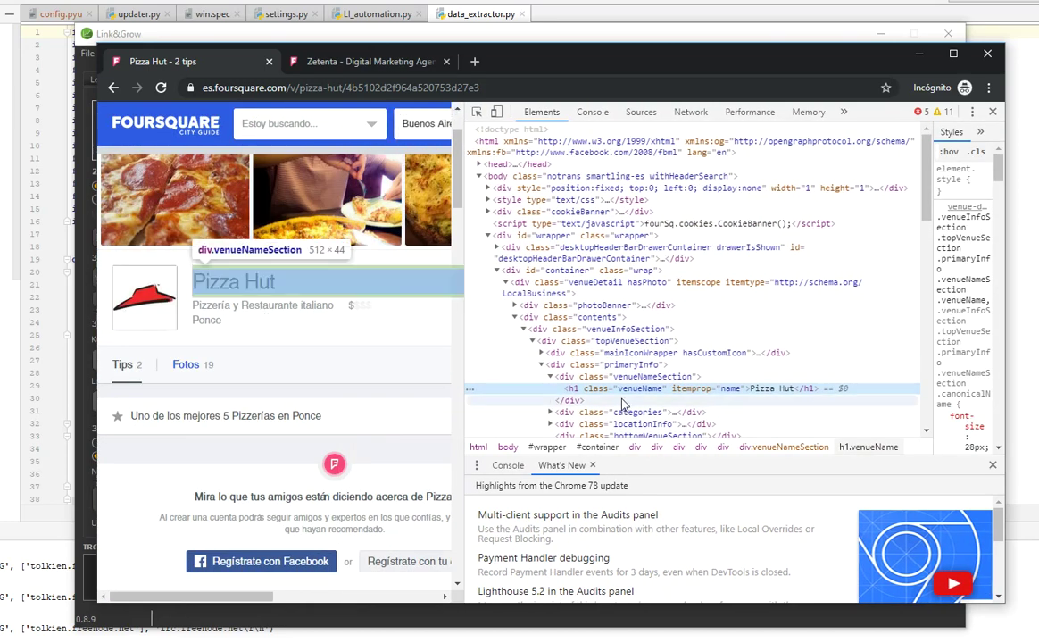
- Pick the Pizza Hut heading with the element selector and copy the XPath of its h1 venueName element
left_click(478, 114)
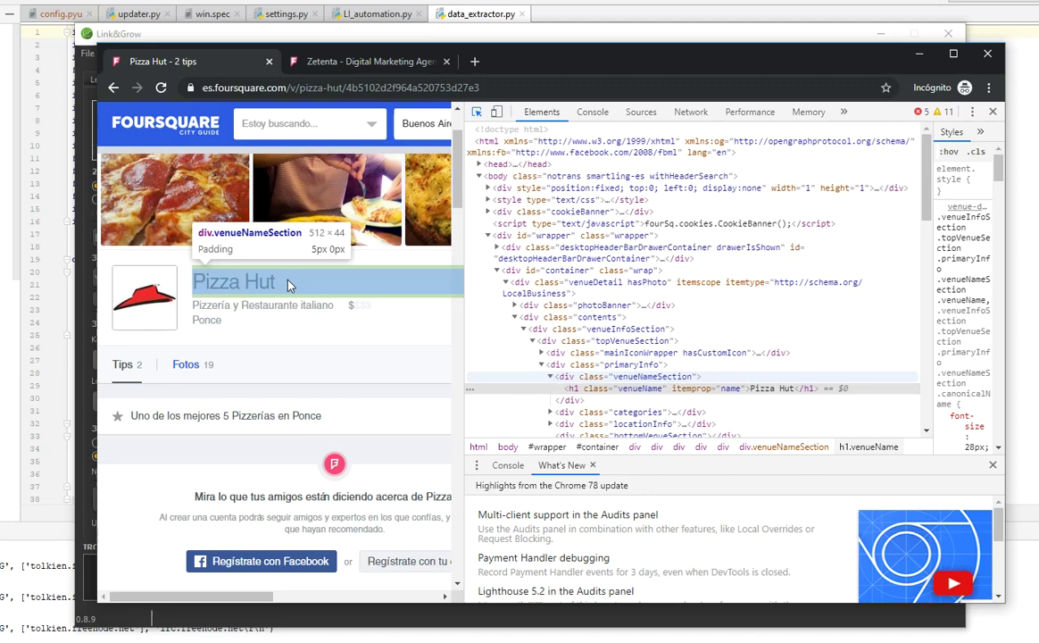
left_click(288, 284)
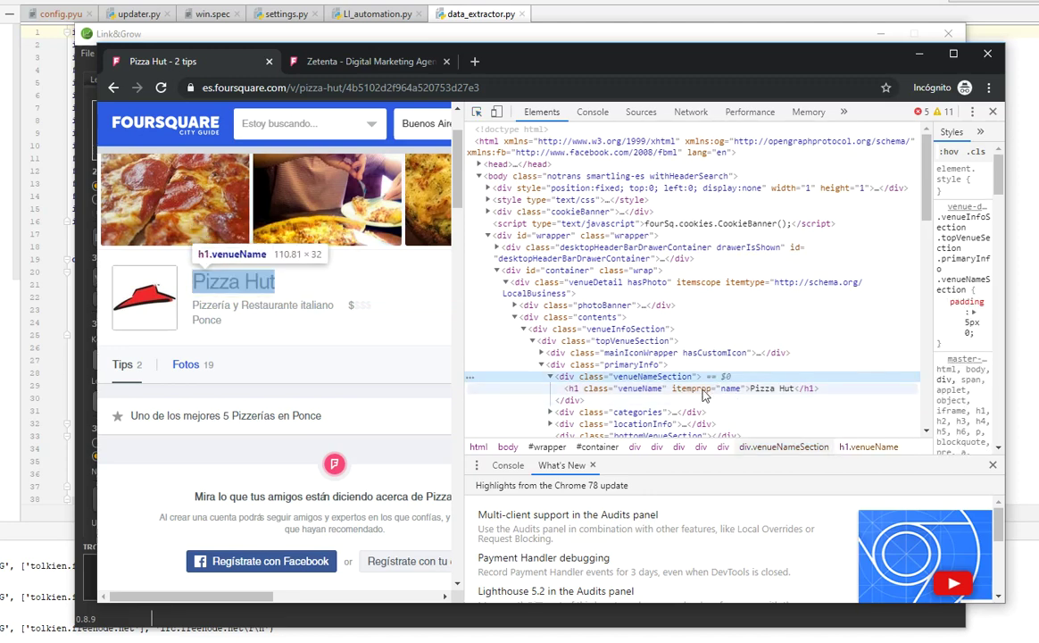
left_click(690, 391)
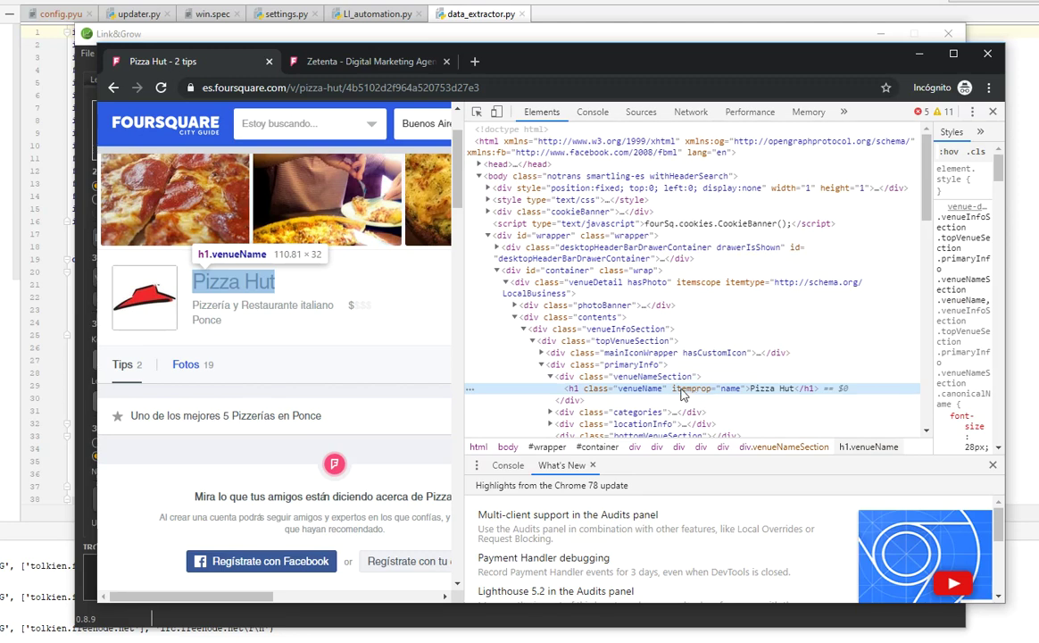
right_click(637, 395)
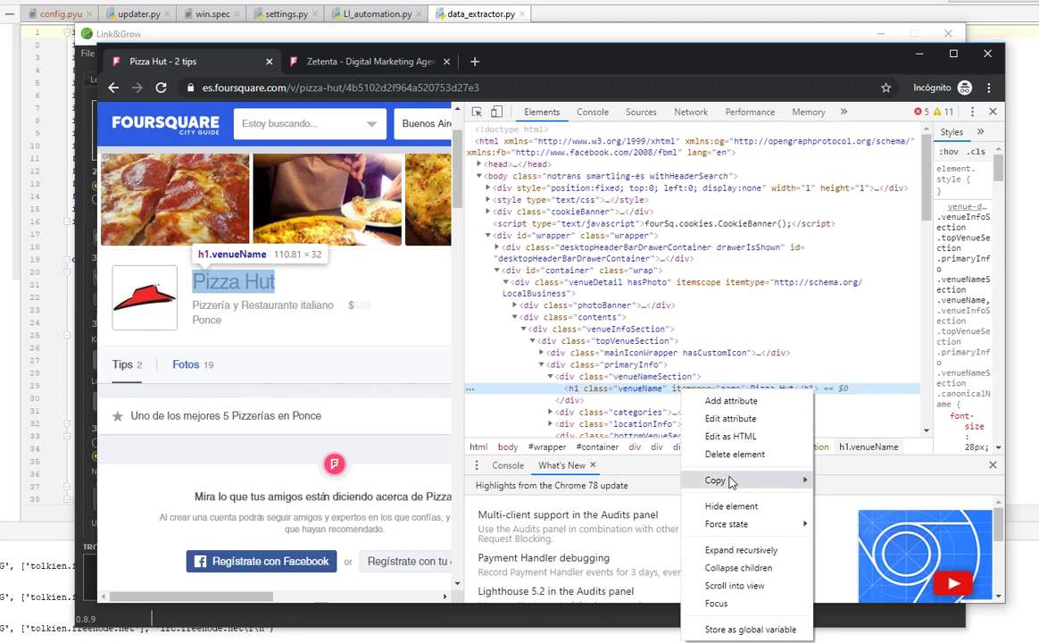
mouse_move(731, 483)
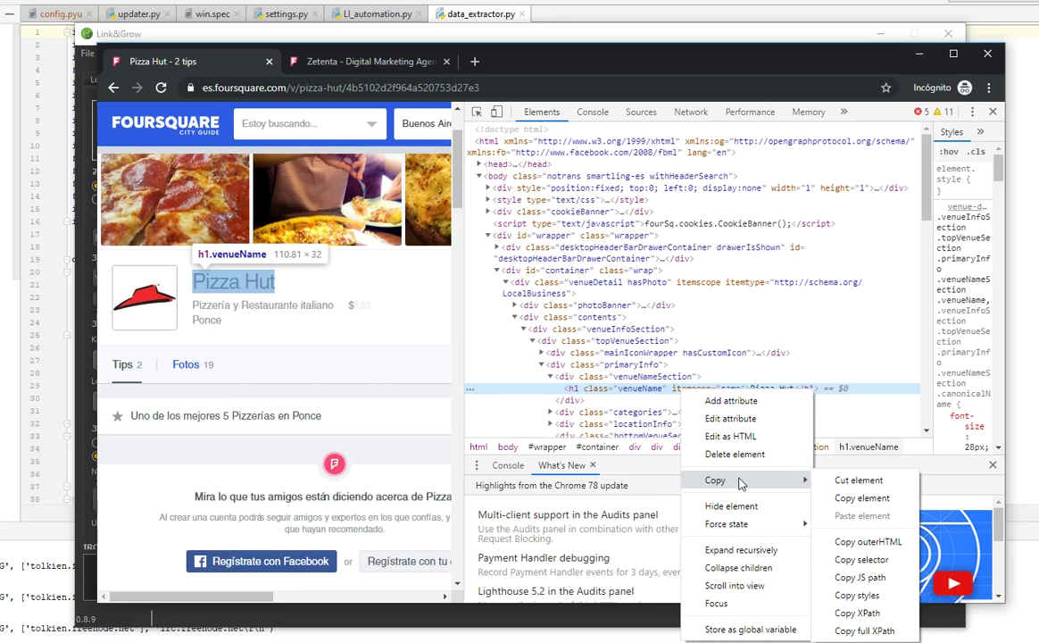
left_click(859, 613)
- Paste the copied heading XPath into the browser's address bar and select it for reading
left_click(439, 87)
right_click(439, 88)
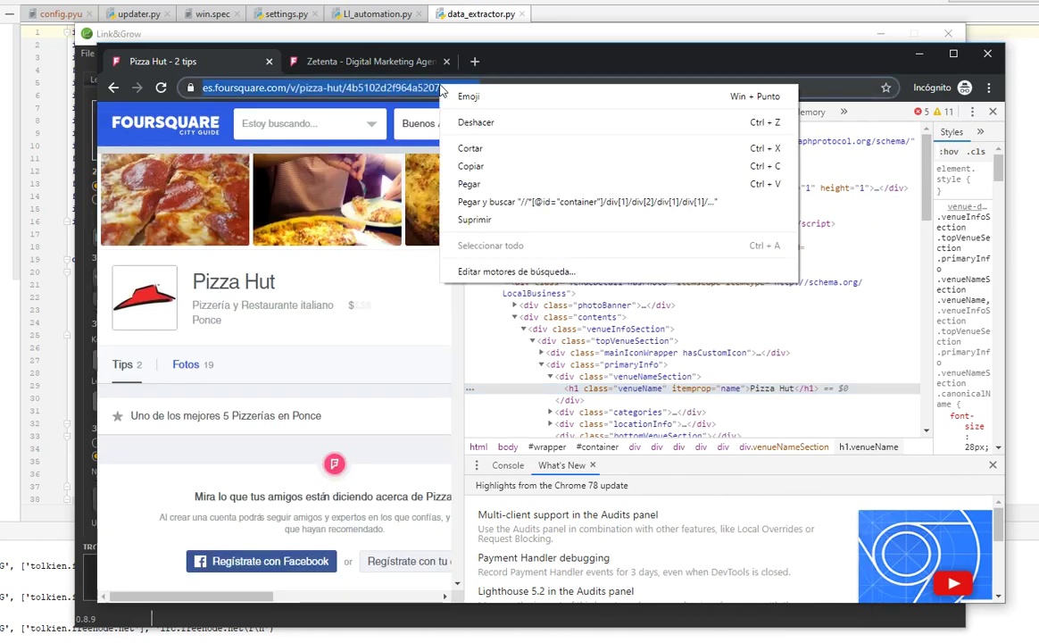
left_click(481, 186)
left_click_drag(517, 87, 210, 87)
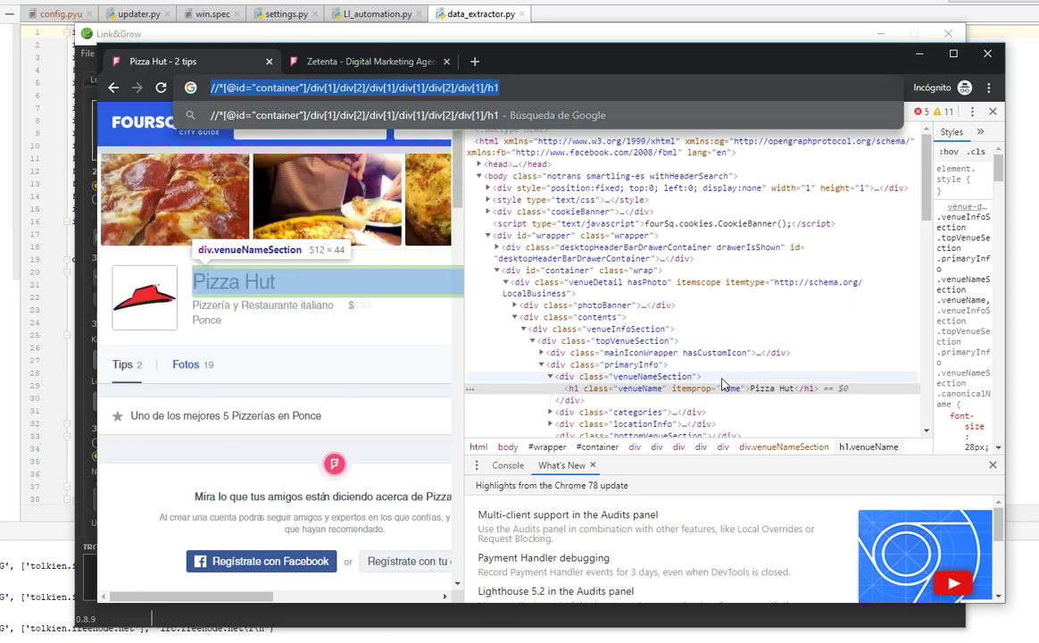
- Switch to Link&Grow, close the Add custom domain dialog and browse the configuration to the profiles_angel.co group
left_click(73, 257)
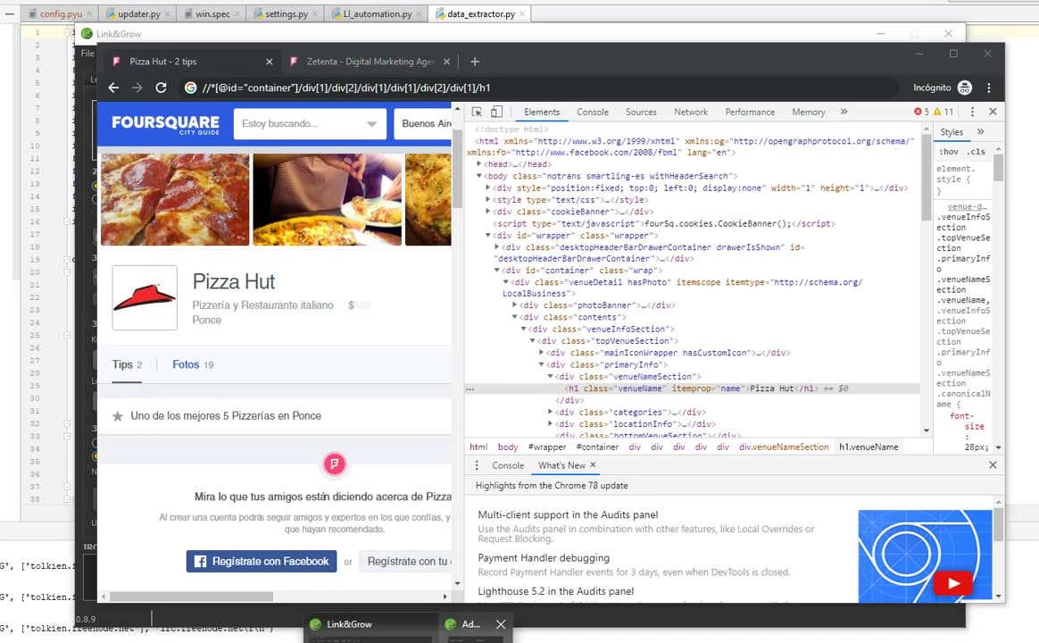
left_click(434, 572)
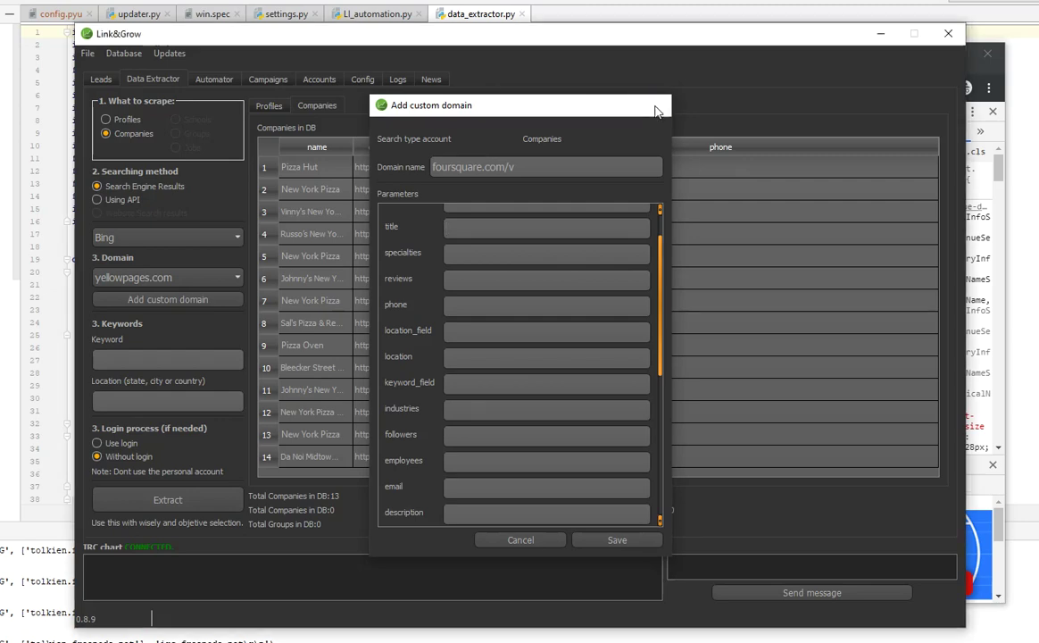
left_click(655, 105)
left_click(362, 79)
left_click(442, 249)
scroll(442, 257, "down", 10)
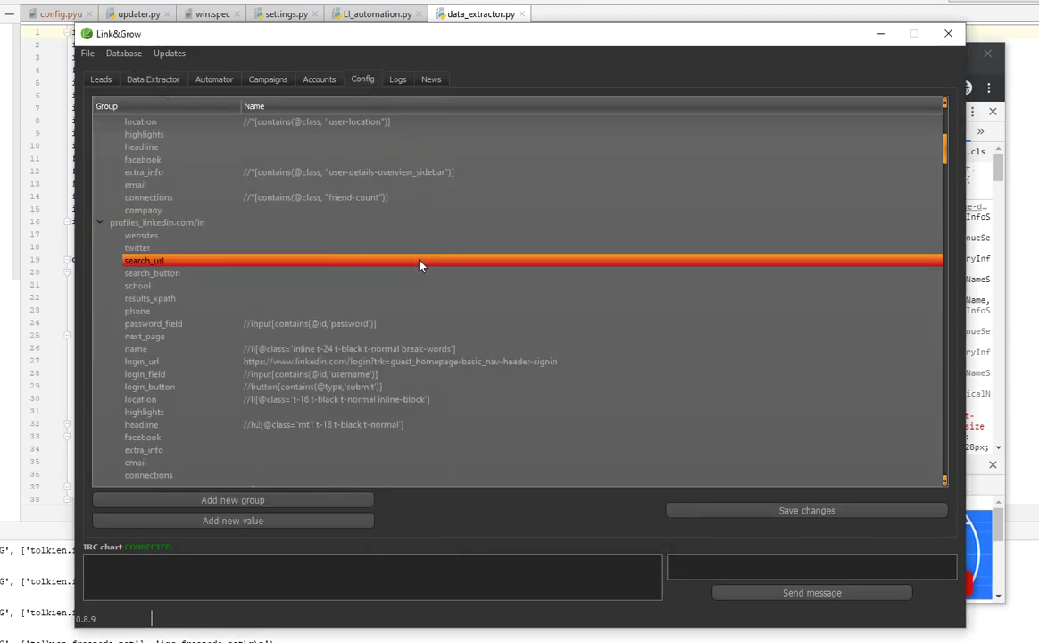
- Copy the whole login_field XPath value from the profiles_angel.co group
double_click(325, 311)
double_click(323, 310)
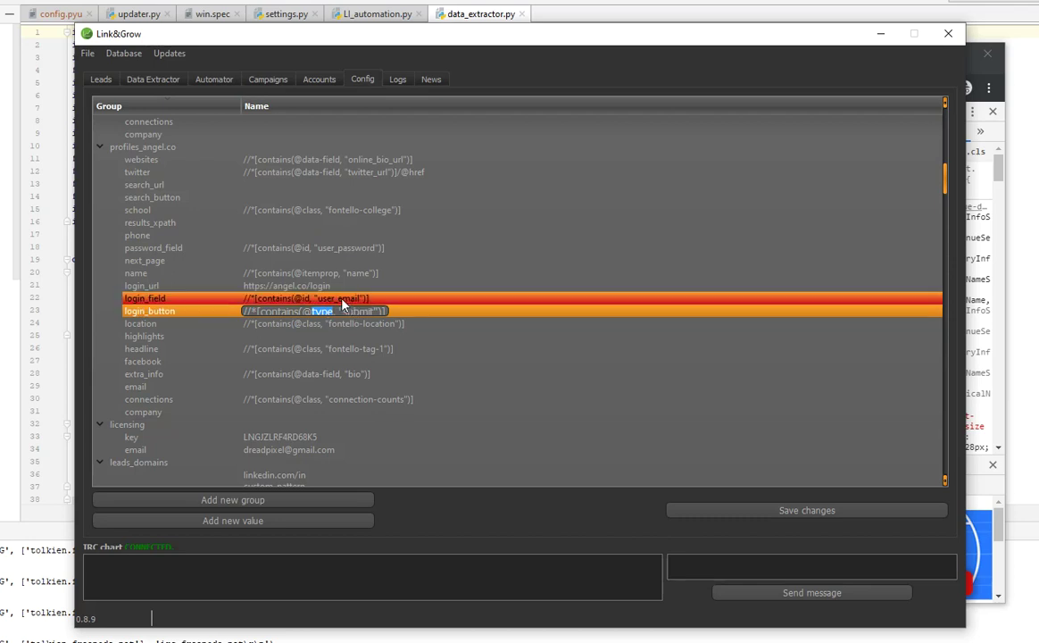
double_click(343, 298)
key("ctrl+a")
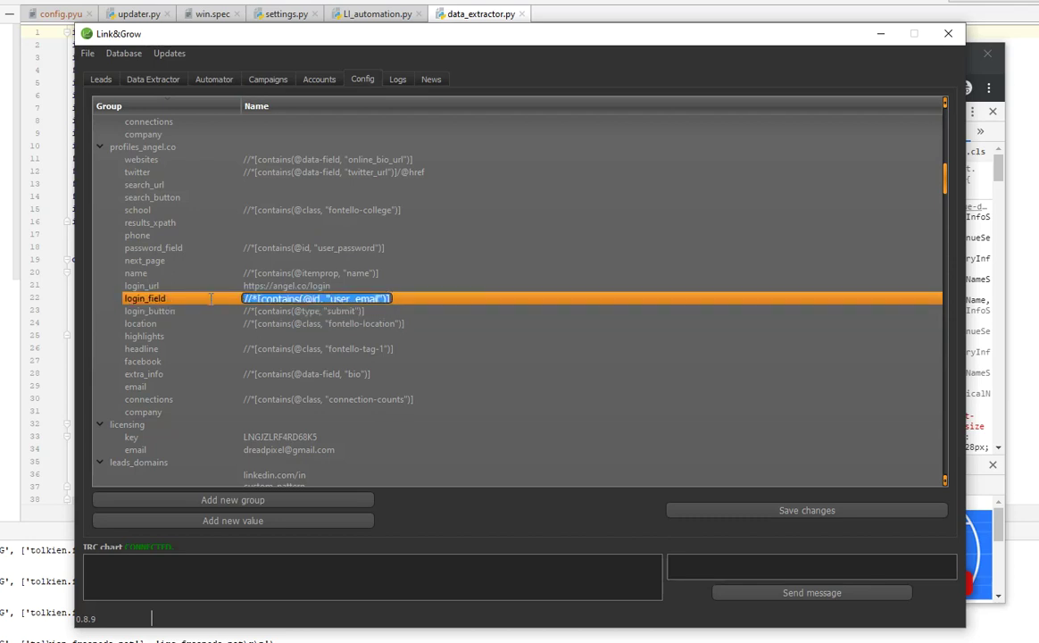
right_click(280, 304)
left_click(314, 352)
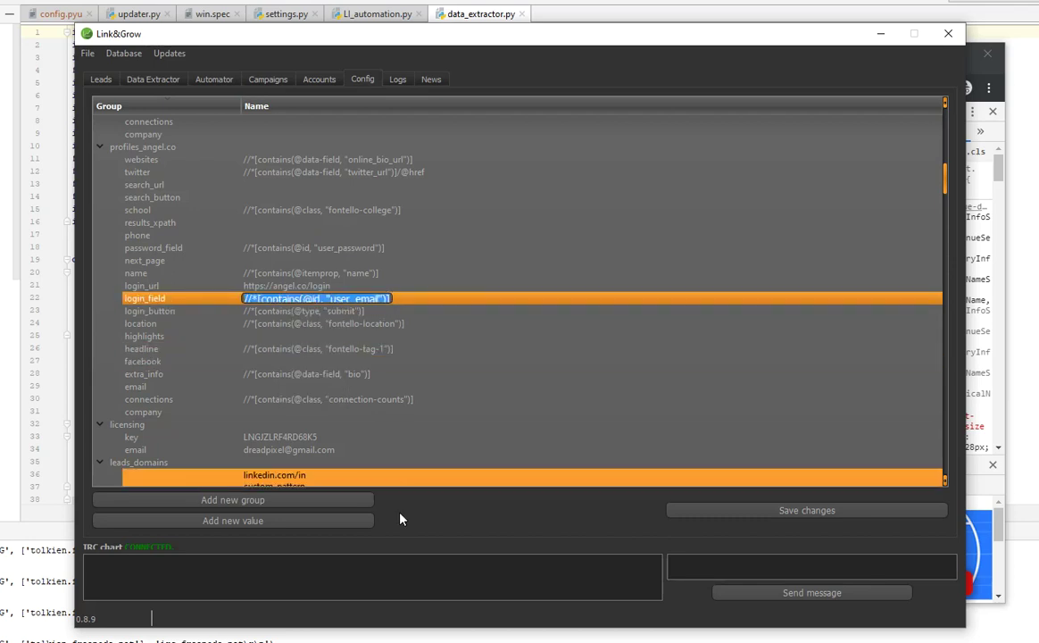
- Start a new custom company domain named foursquare.com/v and paste the copied XPath as its title parameter
left_click(153, 80)
left_click(161, 298)
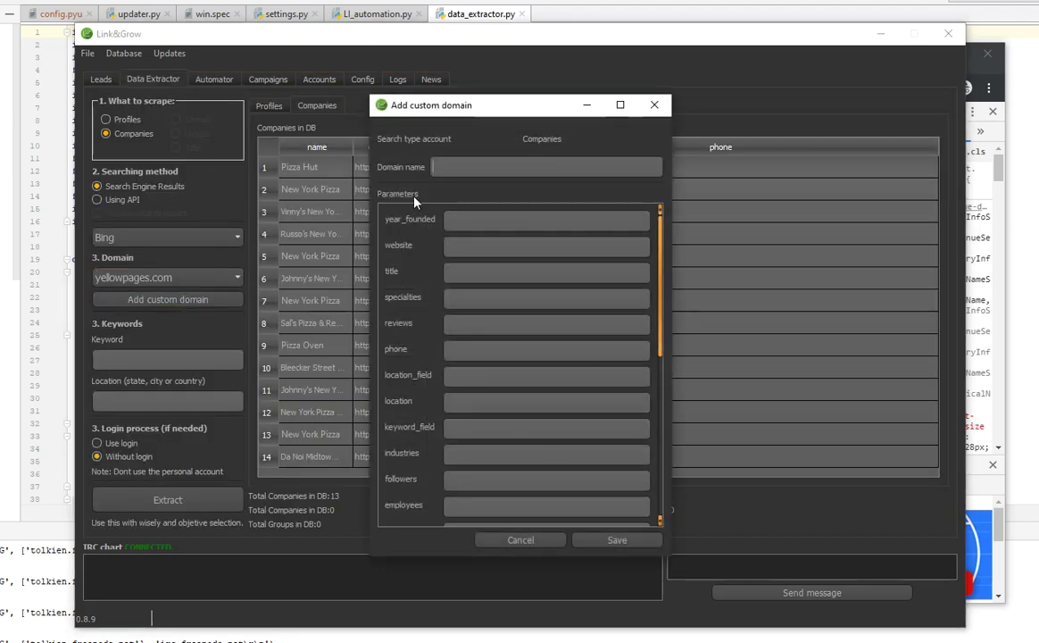
type("foursa")
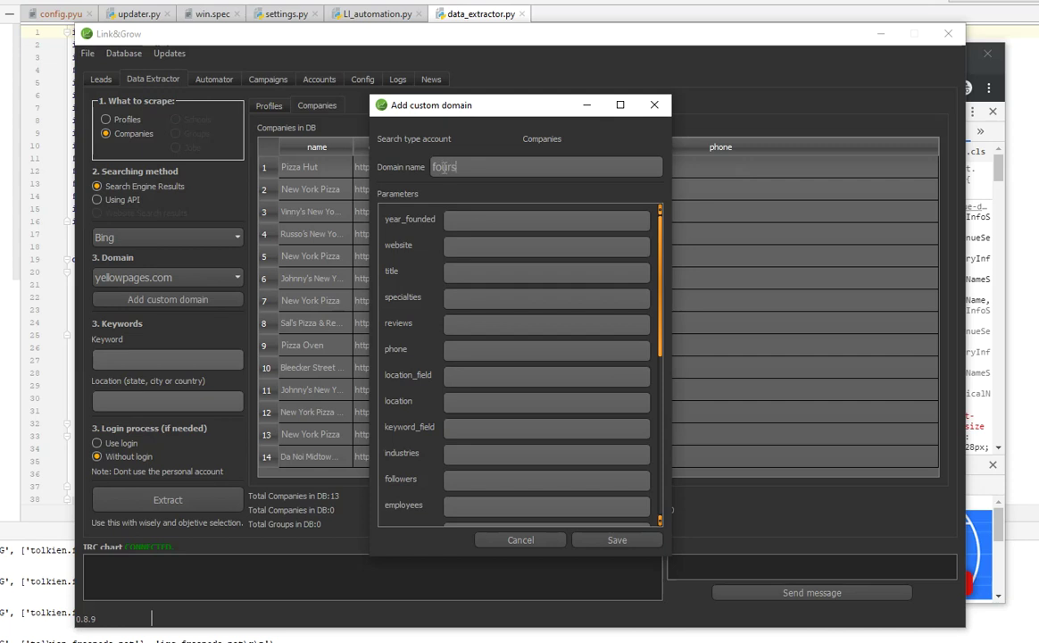
key("BackSpace")
type("quare.com/v")
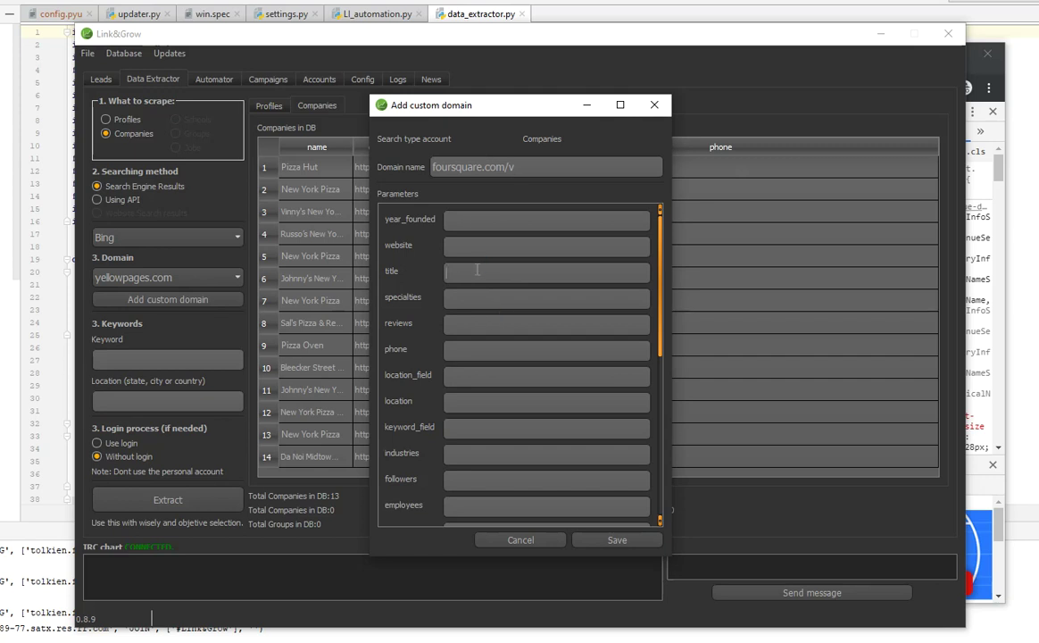
key("ctrl+v")
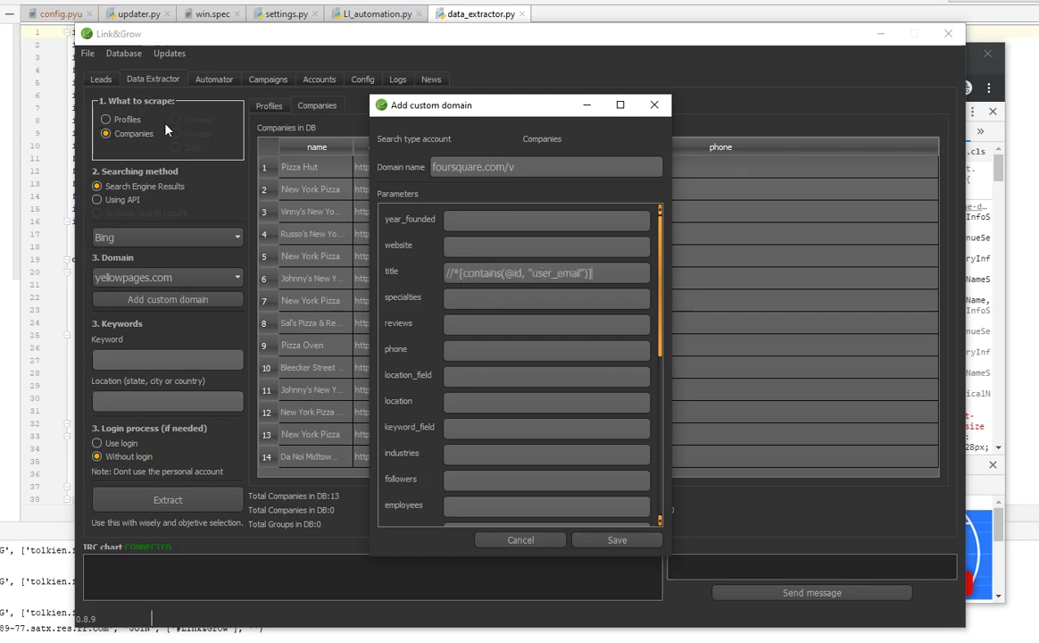
- Switch to the browser and copy the class name venueName from the Pizza Hut heading's h1 element
left_click(299, 639)
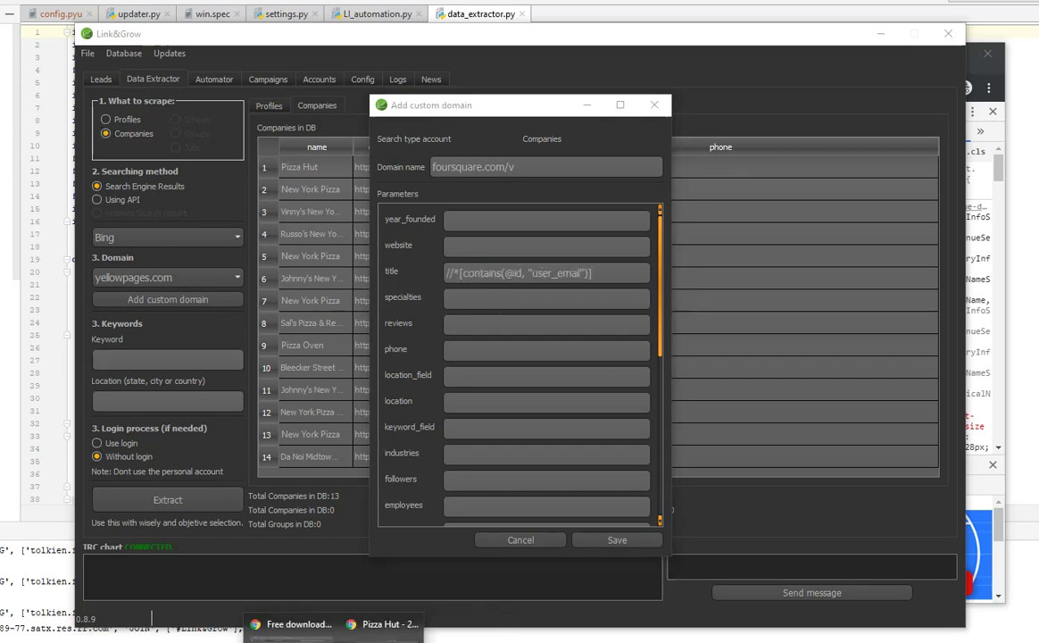
left_click(375, 625)
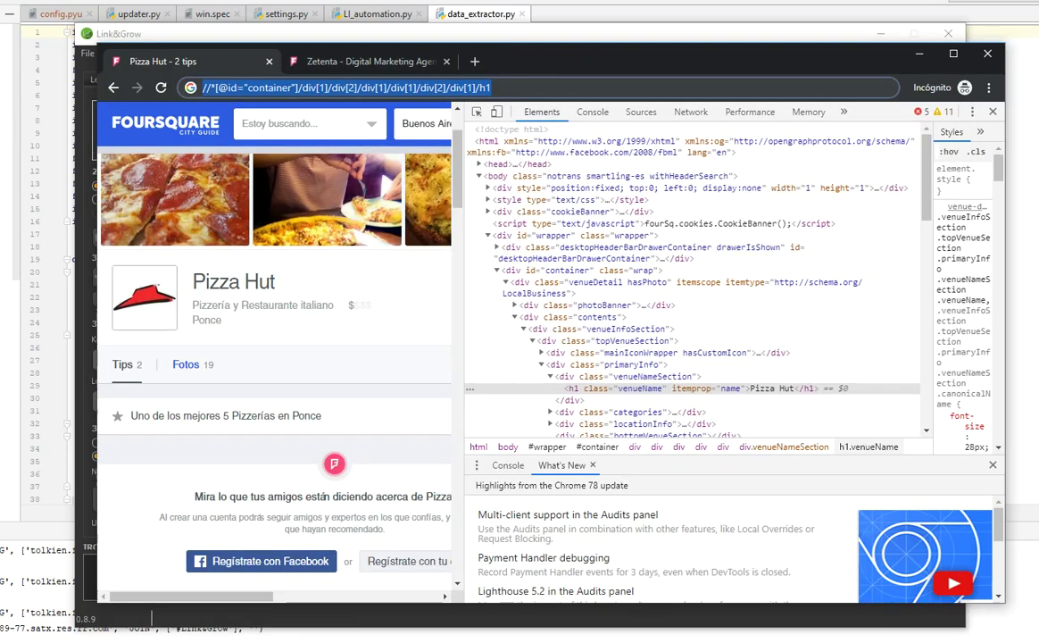
double_click(639, 392)
right_click(640, 391)
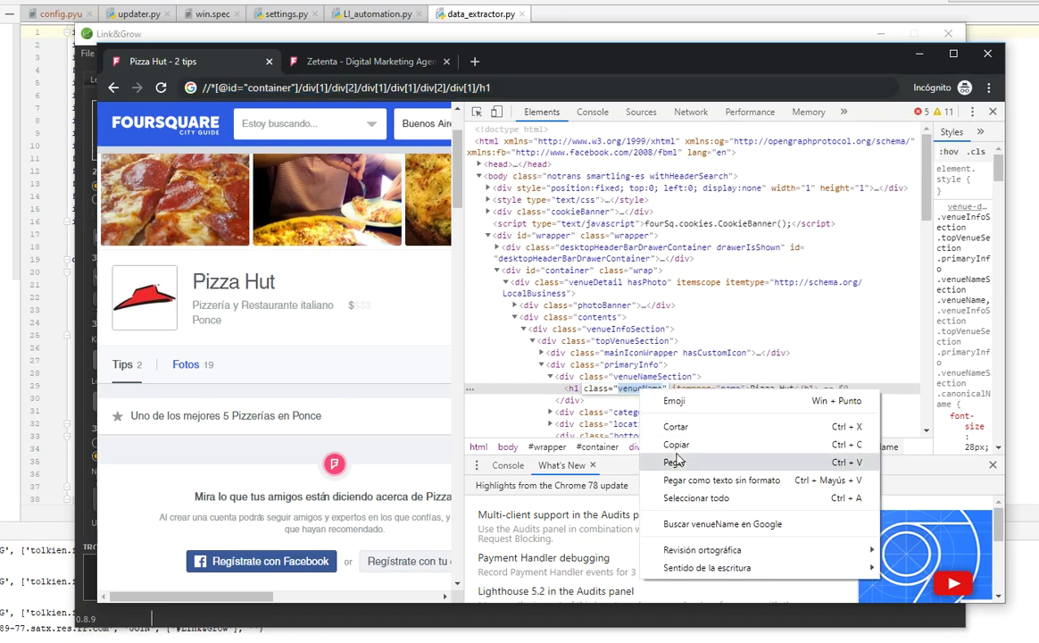
left_click(619, 418)
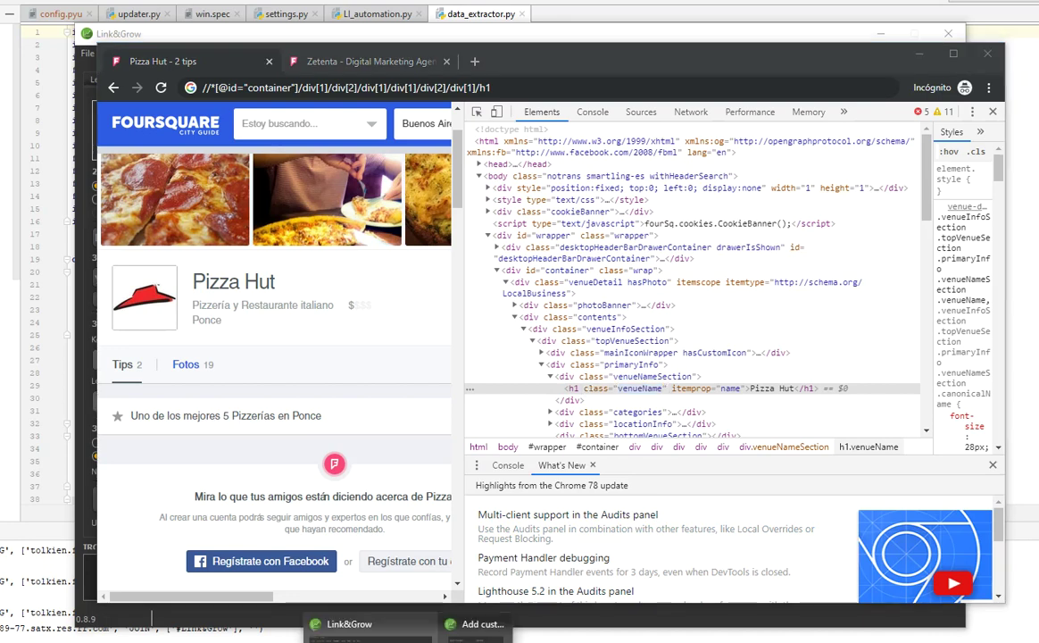
left_click(476, 627)
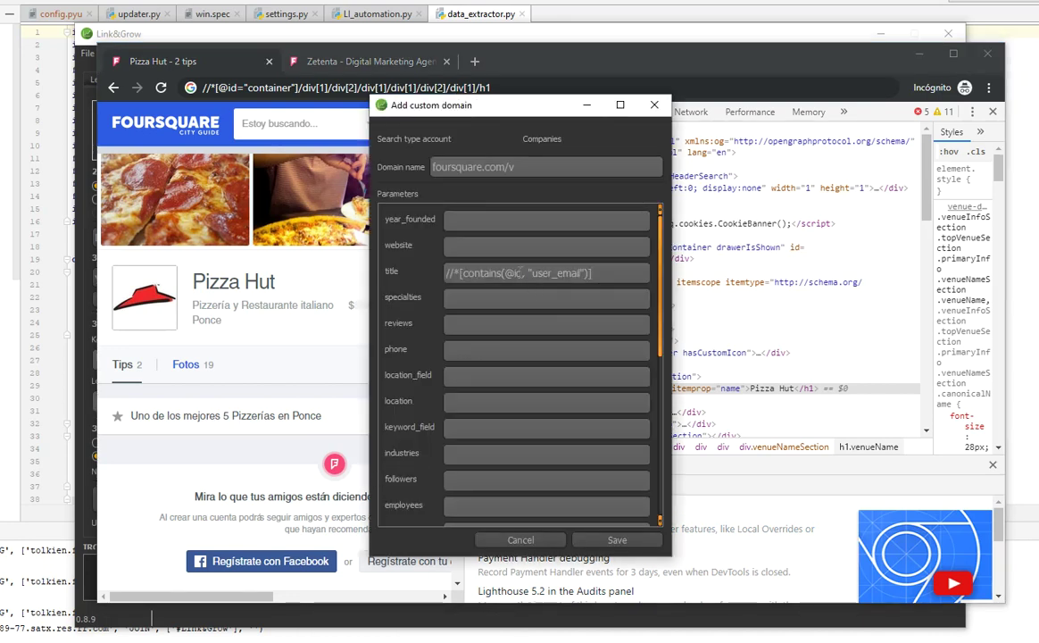
type("class")
left_click_drag(542, 111, 337, 132)
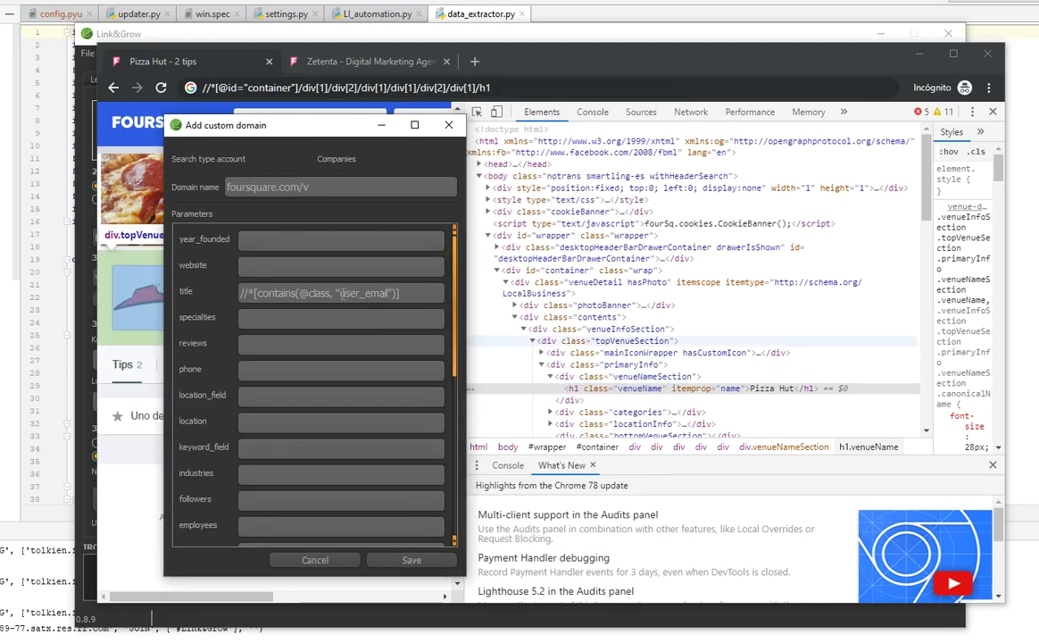
left_click_drag(340, 293, 383, 294)
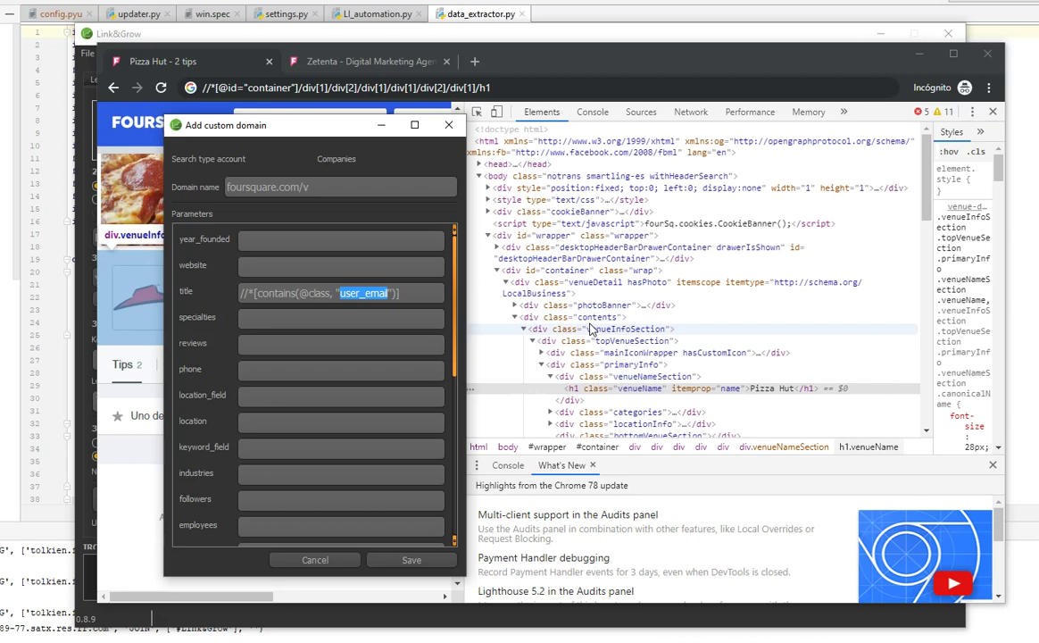
key("ctrl+v")
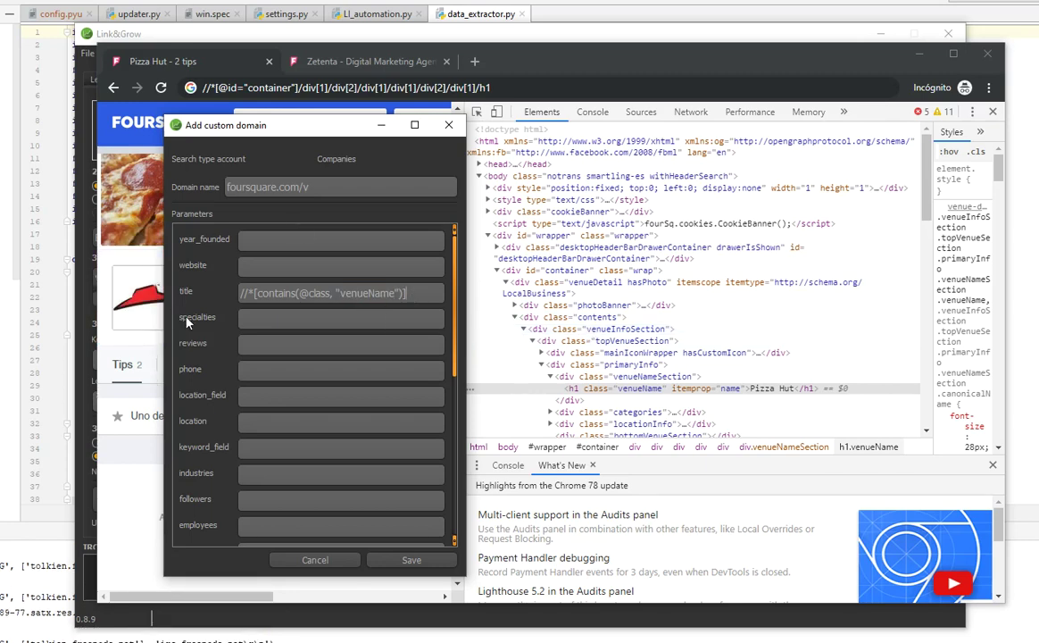
- Switch to the browser, pick the pizzahutpr.com website row for inspection and widen the code area around its element
left_click(123, 339)
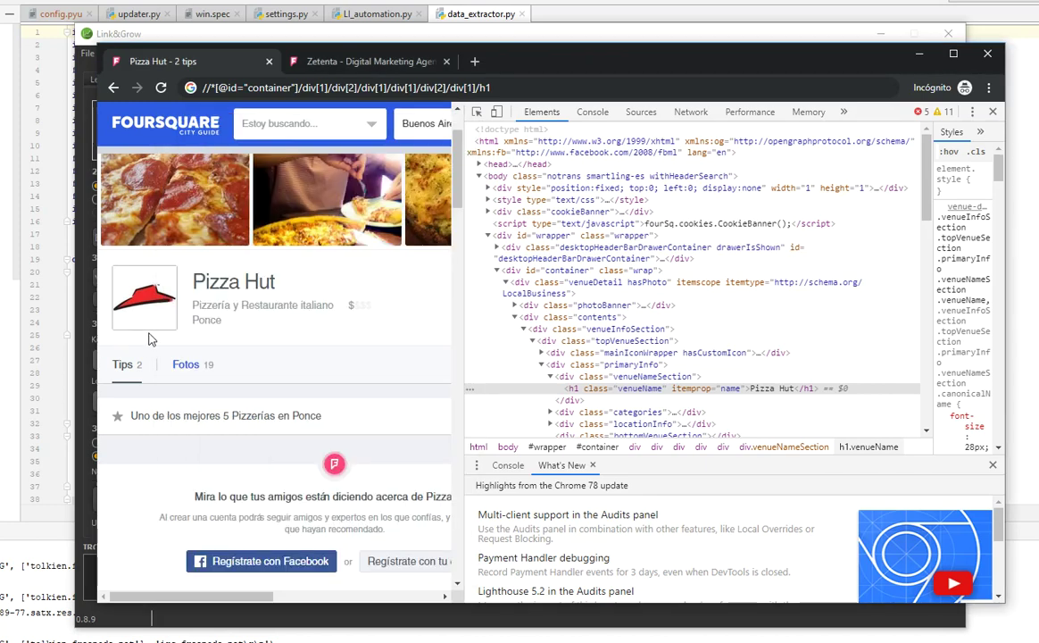
scroll(305, 331, "down", 3)
left_click_drag(461, 309, 782, 316)
scroll(668, 412, "down", 4)
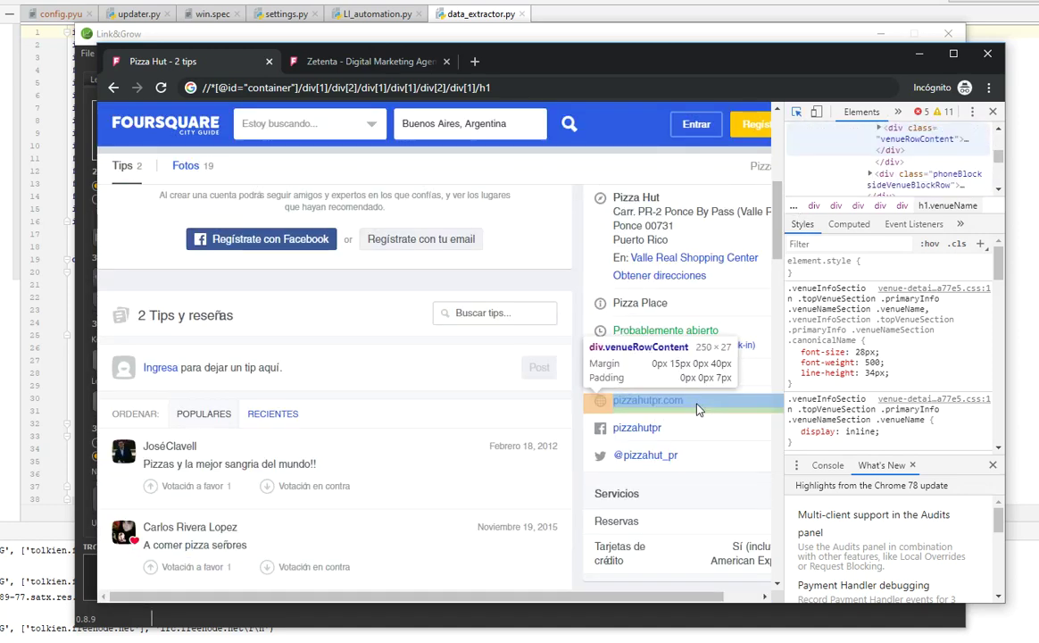
left_click(698, 408)
left_click_drag(783, 348, 409, 348)
scroll(580, 250, "up", 2)
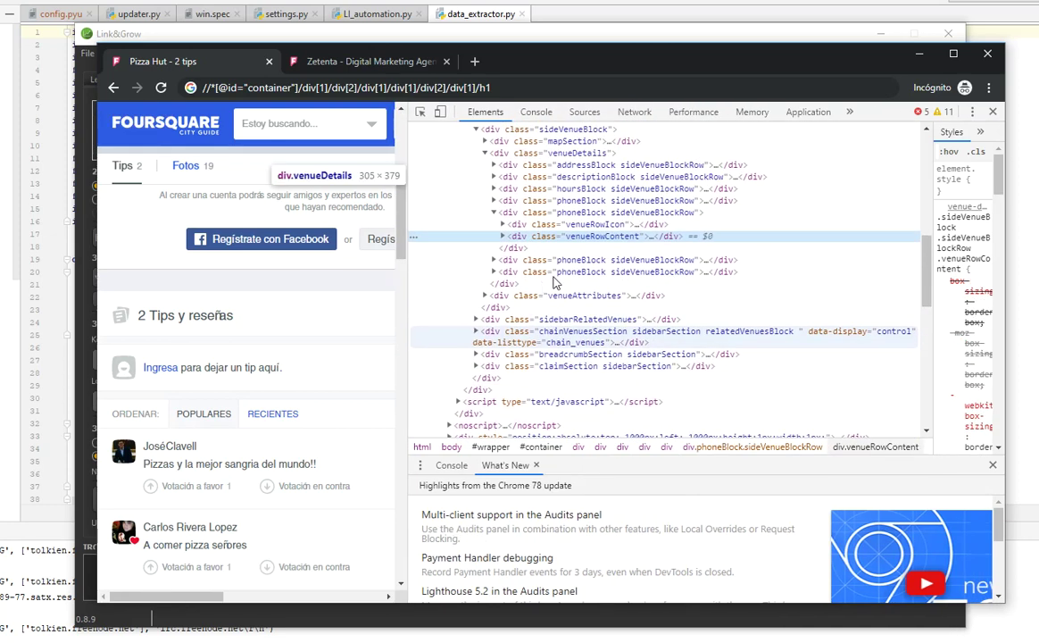
- Expand the website row's venueRowContent element and copy the XPath of the pizzahutpr.com link inside it
left_click(505, 237)
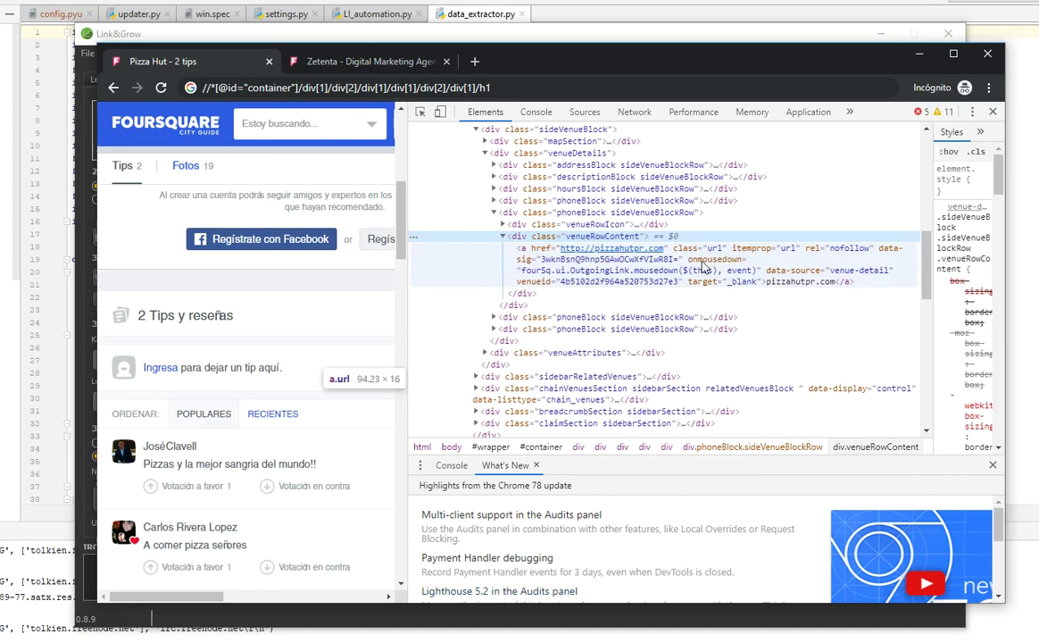
left_click(675, 623)
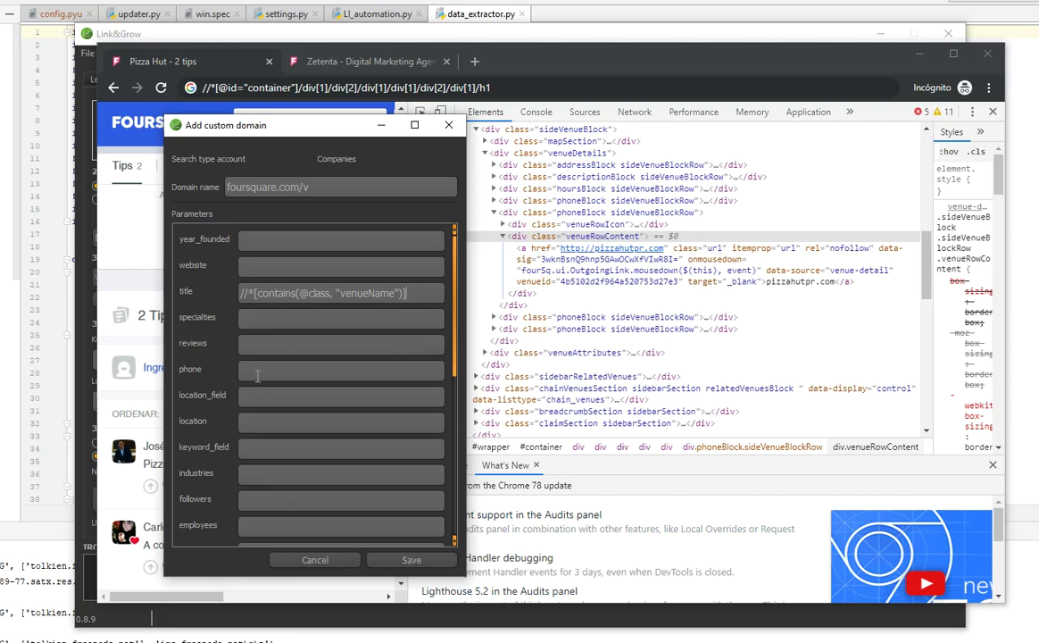
left_click_drag(424, 284, 213, 284)
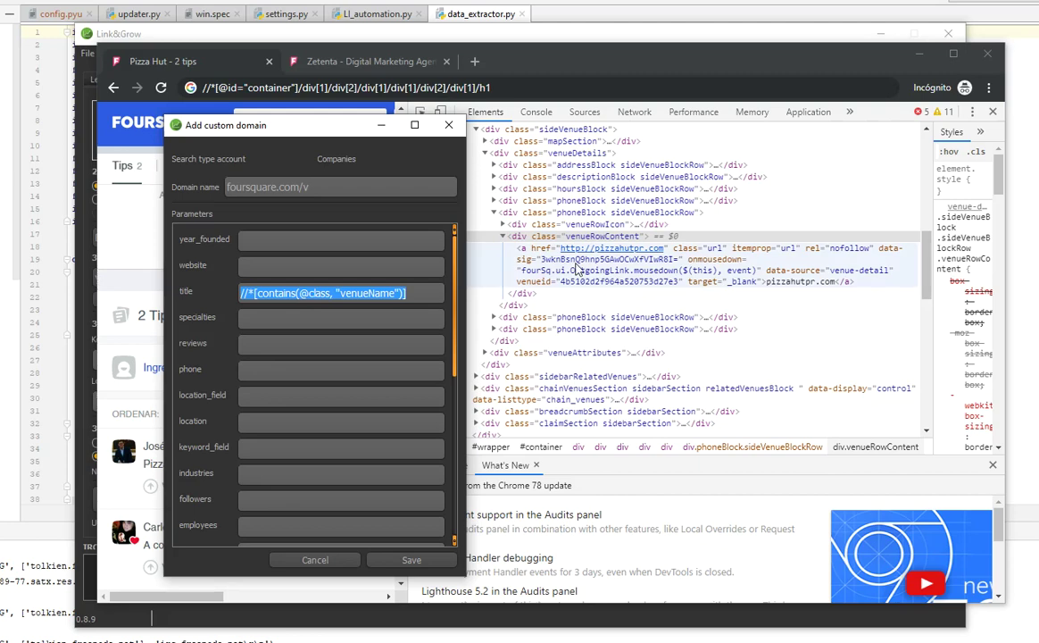
right_click(686, 266)
mouse_move(714, 335)
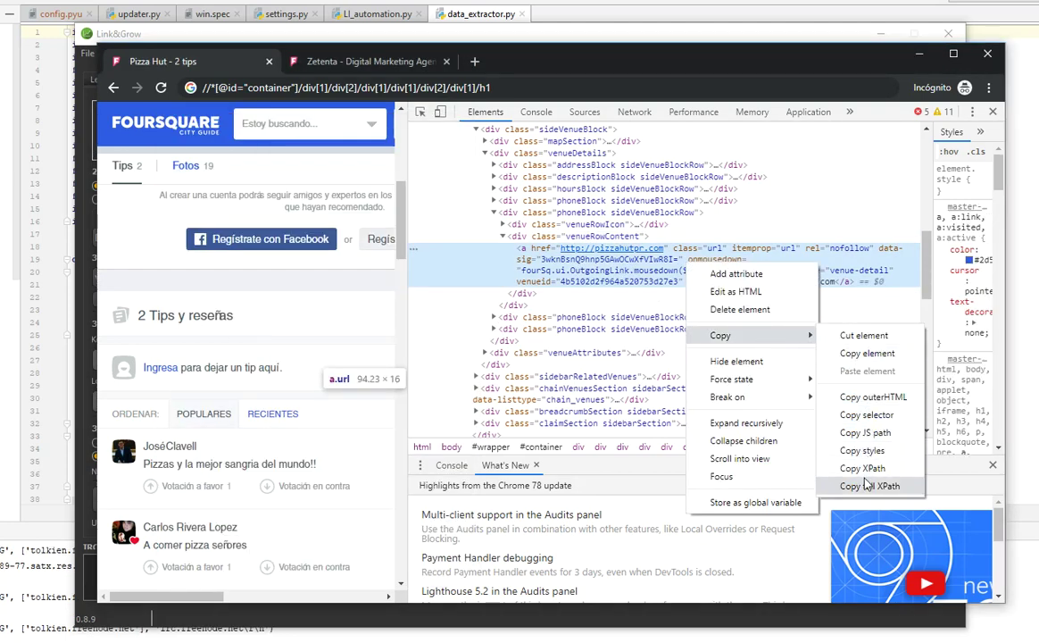
left_click(863, 468)
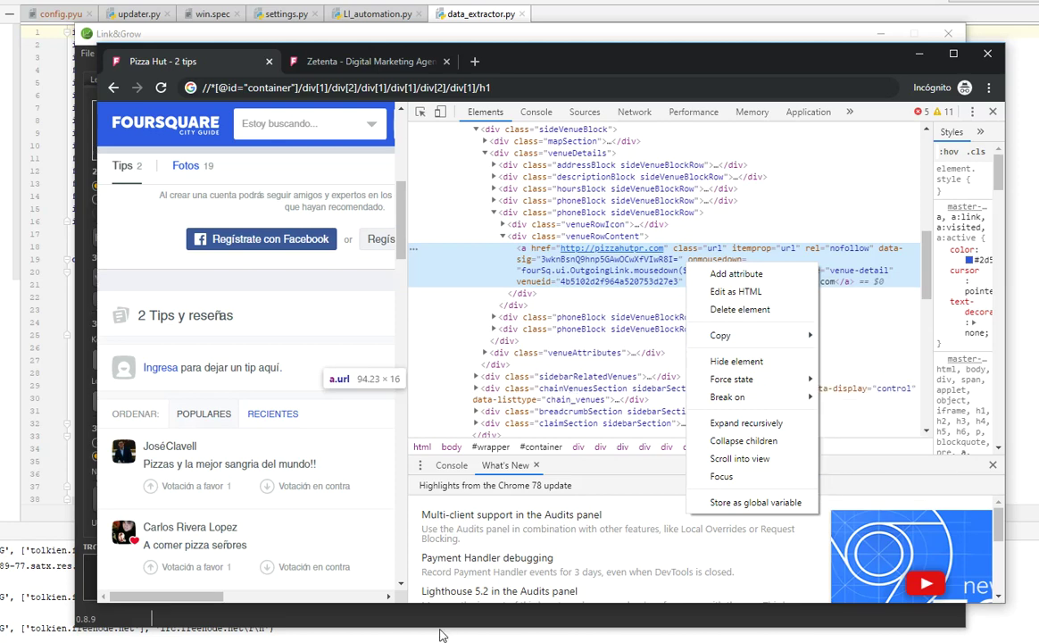
key("alt+Tab")
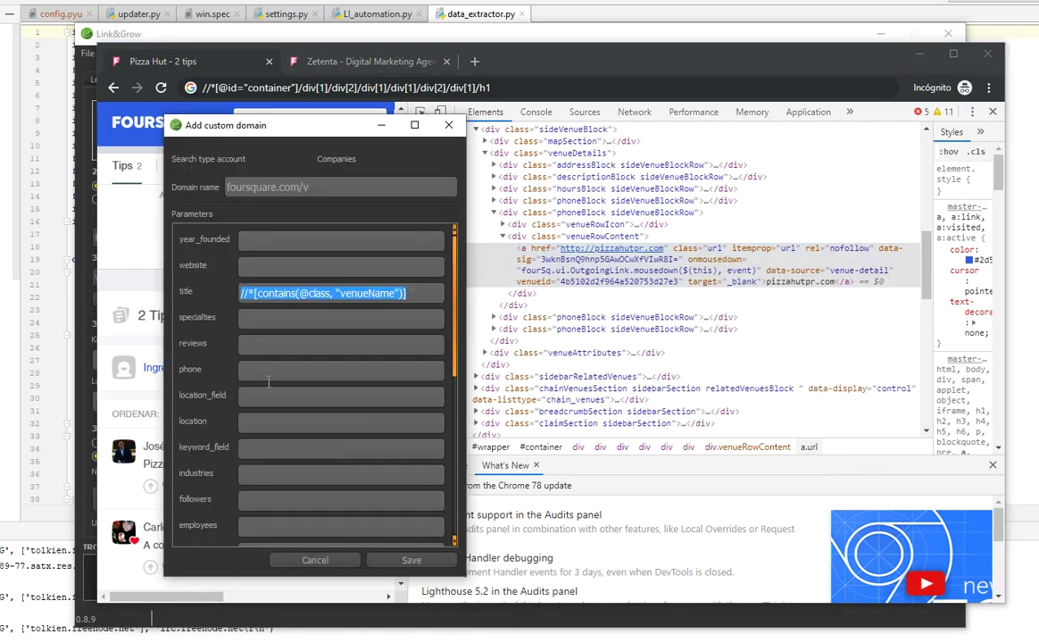
scroll(267, 381, "down", 3)
scroll(291, 391, "down", 3)
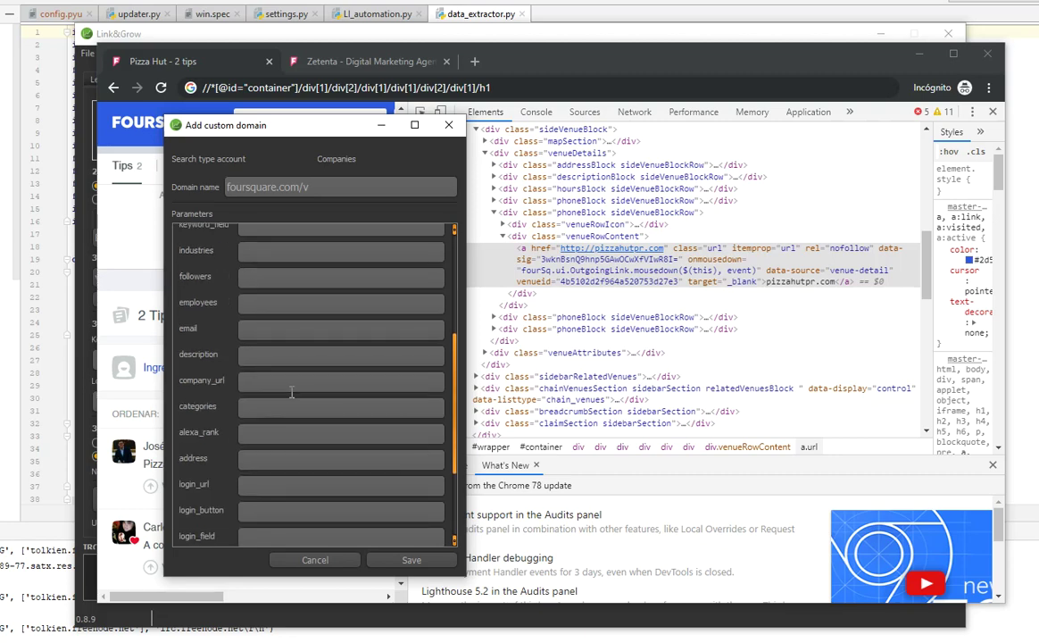
scroll(291, 391, "up", 6)
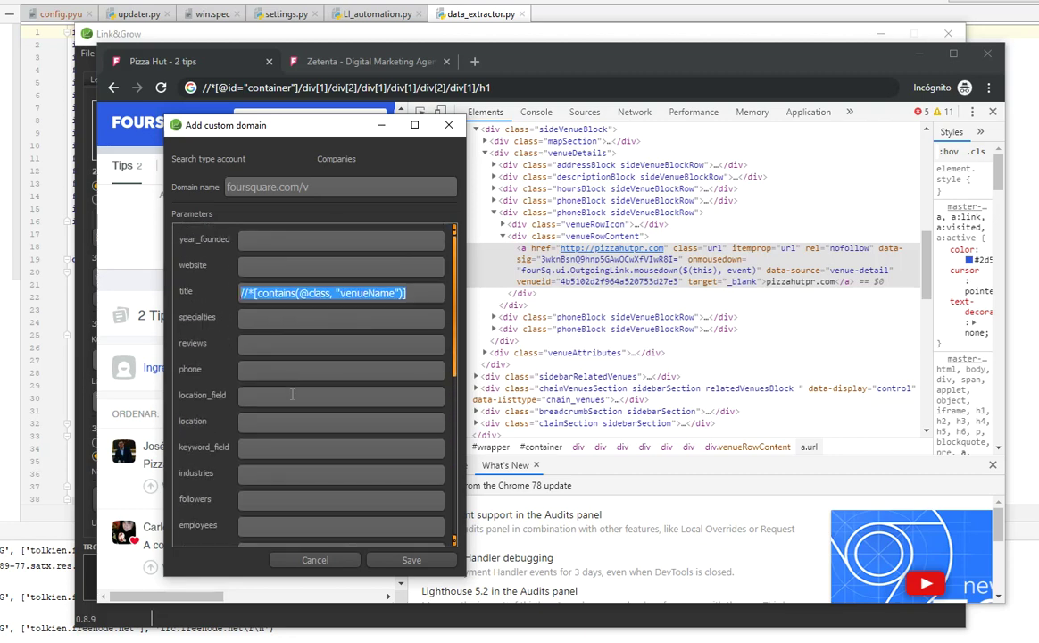
left_click(261, 268)
key("ctrl+v")
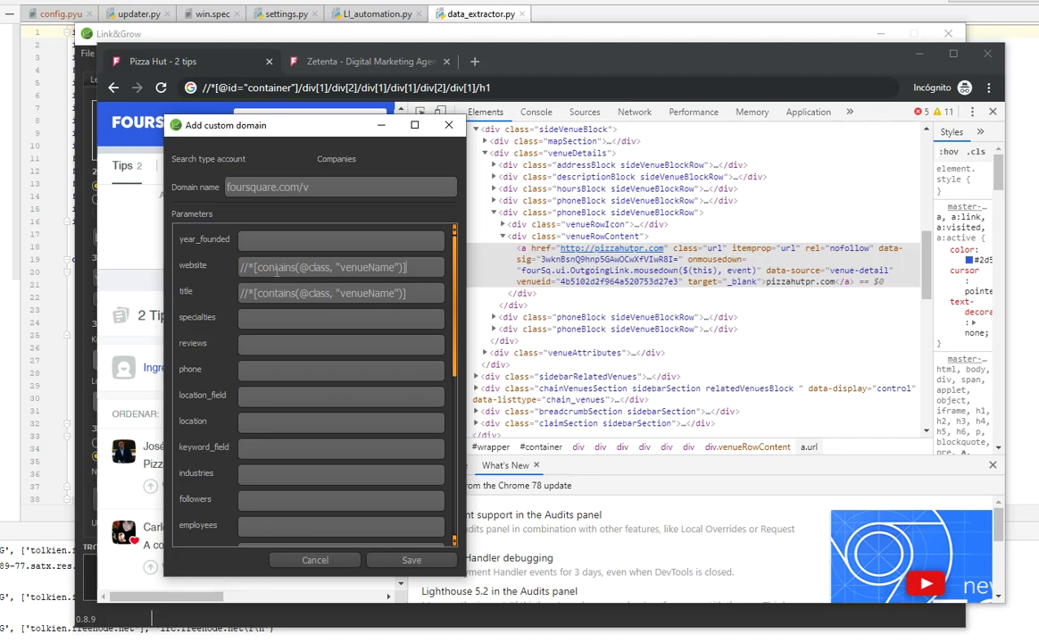
double_click(375, 267)
type("ur")
- Switch to the browser, pick the listing's phone number row for inspection and expand its venueRowContent element in the code
left_click_drag(240, 143, 520, 144)
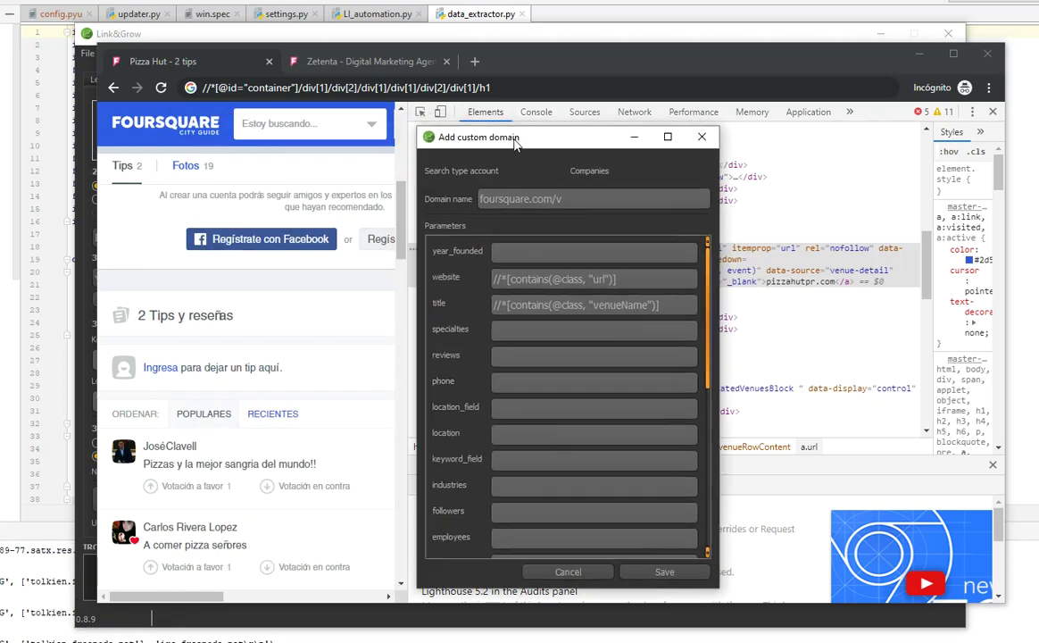
left_click(341, 295)
scroll(393, 286, "down", 10)
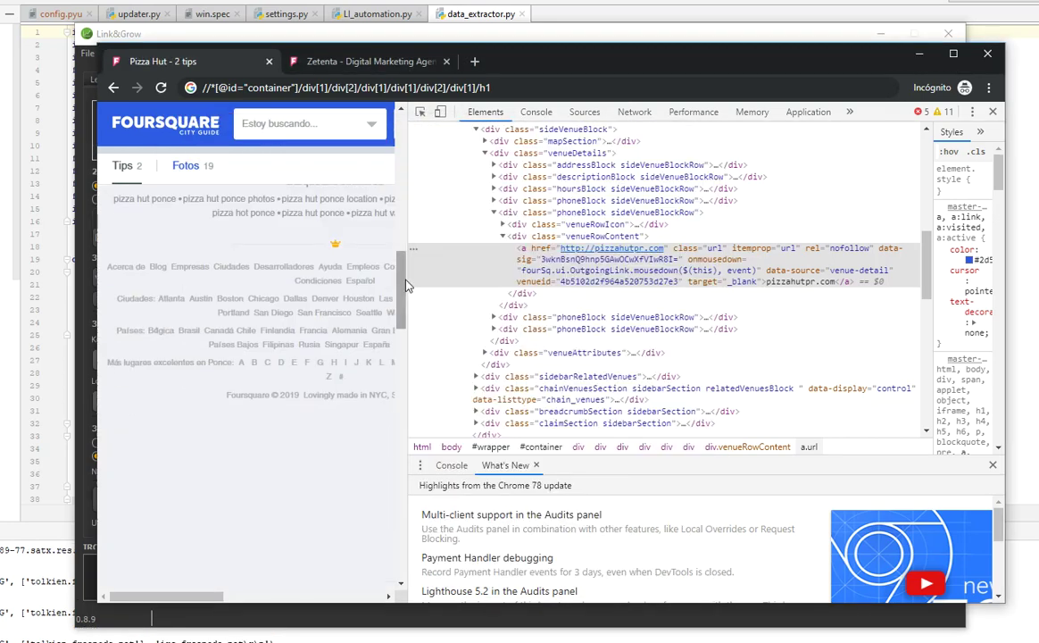
left_click_drag(409, 286, 749, 295)
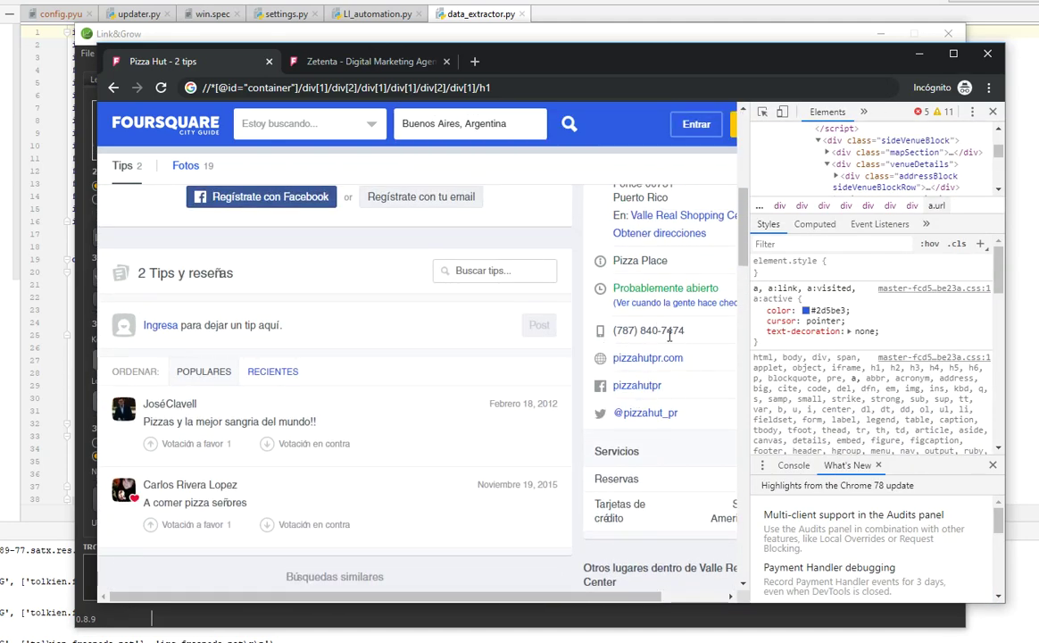
left_click(763, 112)
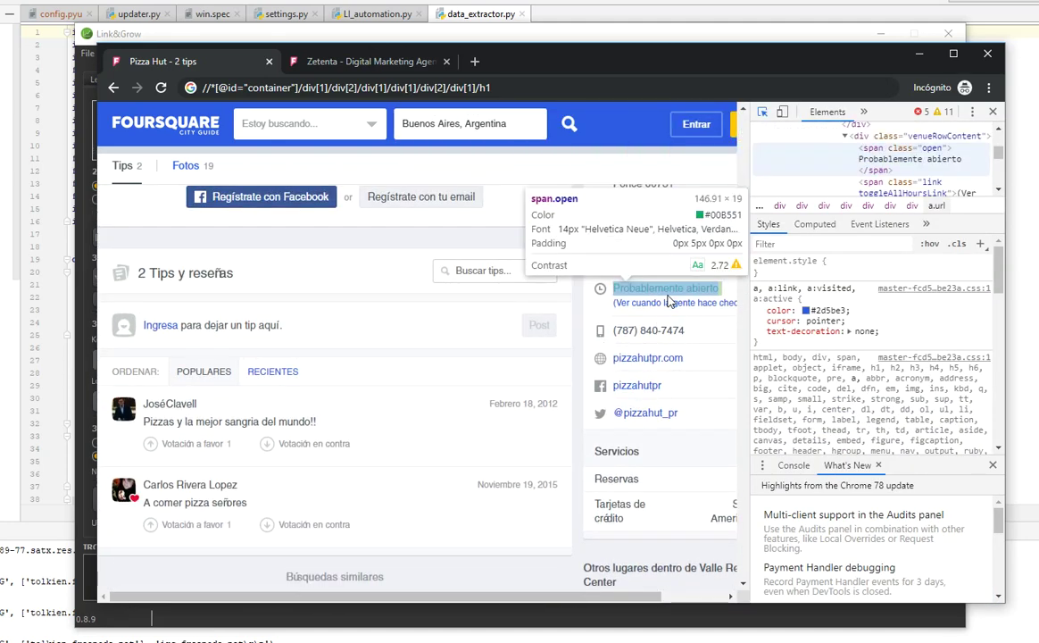
left_click(688, 333)
left_click_drag(751, 297, 384, 299)
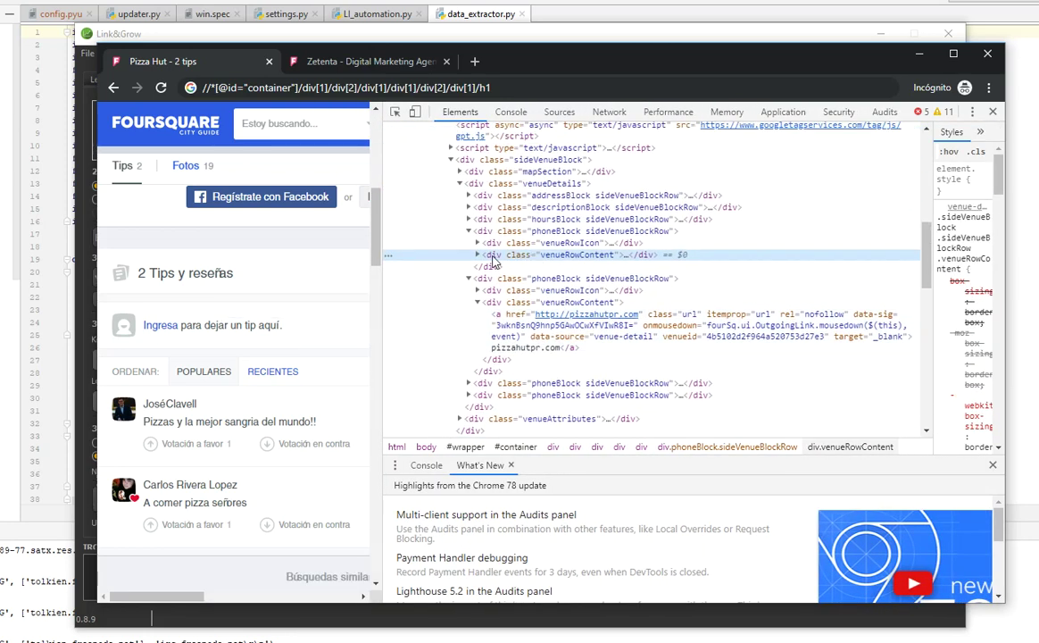
key("Right")
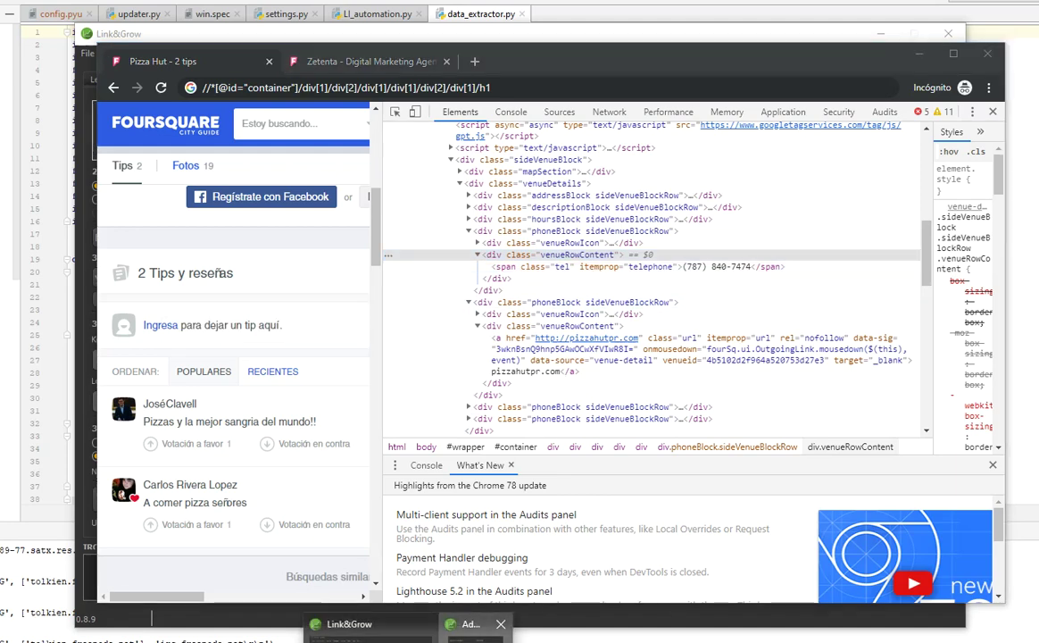
left_click(470, 626)
left_click_drag(617, 279, 482, 279)
key("ctrl+c")
left_click(514, 384)
key("ctrl+v")
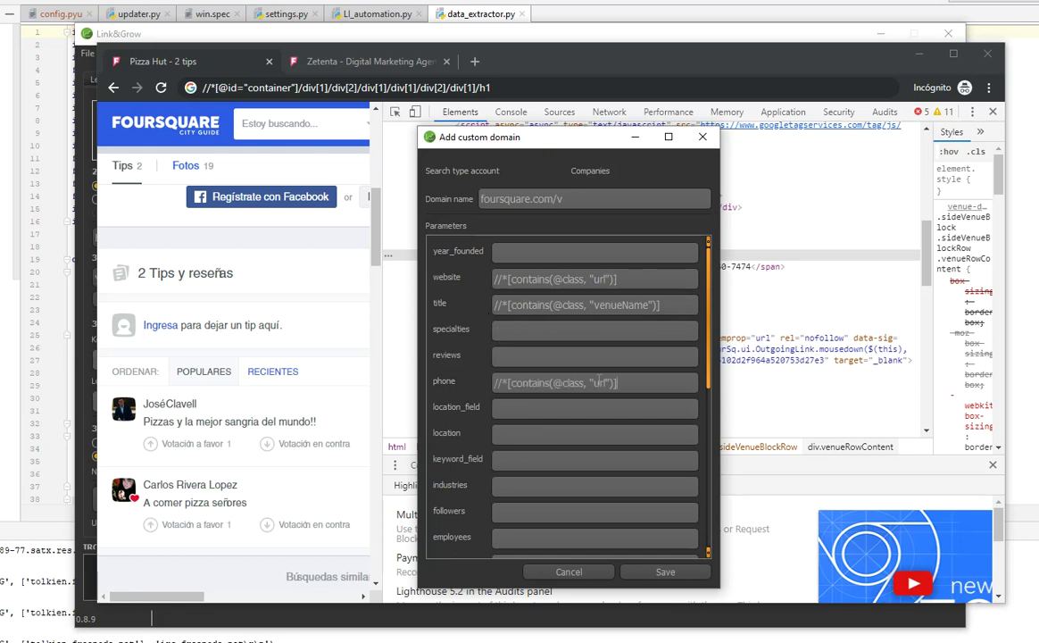
type("te")
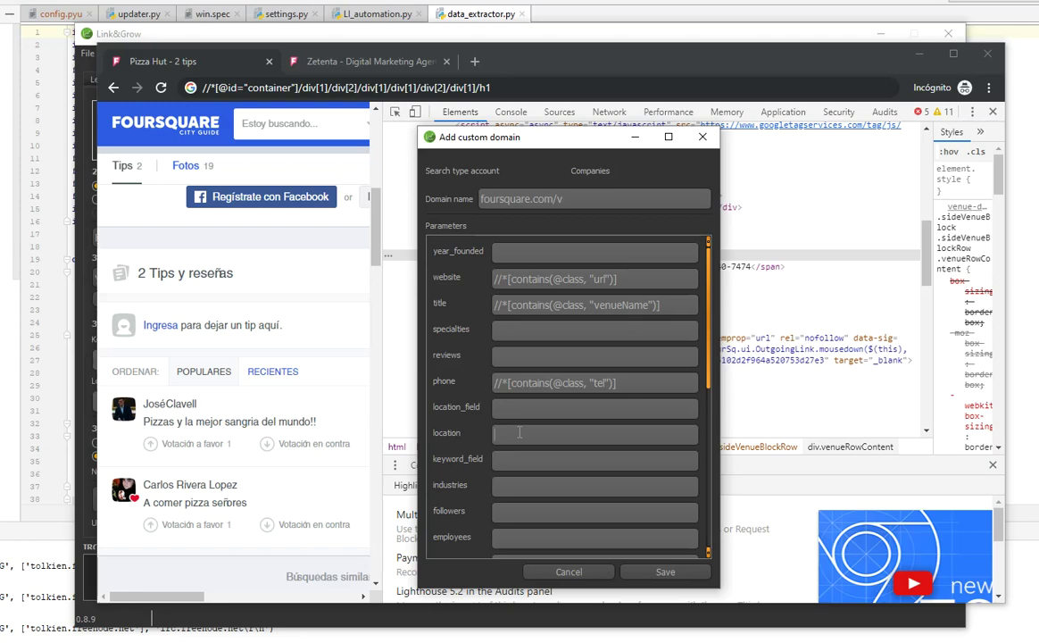
- Switch to the browser, pick the listing's address for inspection, enlarge the code area and expand the div with class adr
left_click(309, 231)
left_click_drag(382, 254, 772, 254)
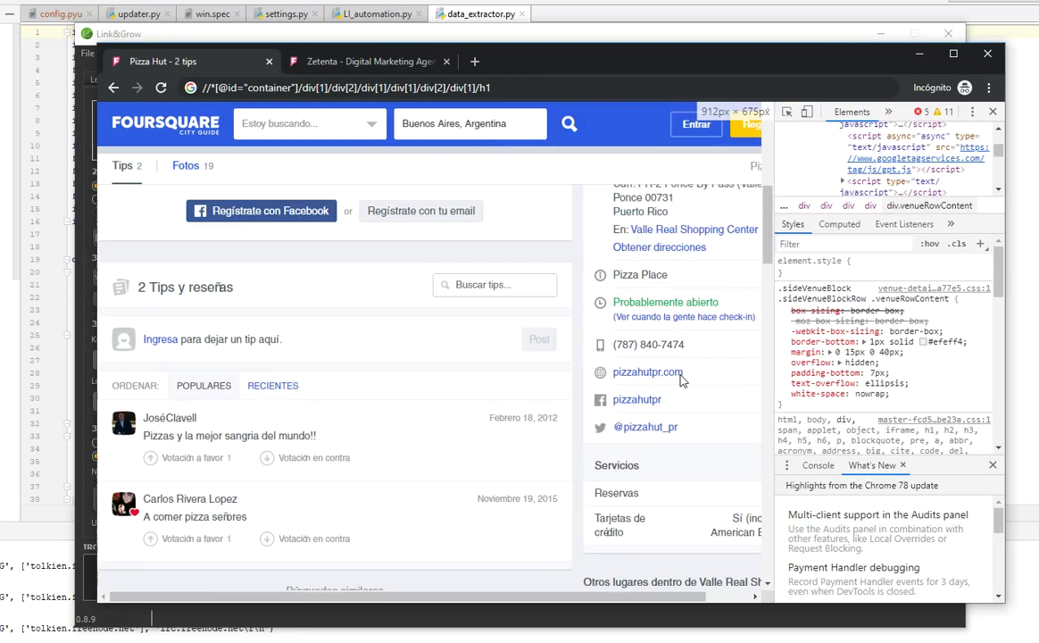
scroll(681, 381, "up", 3)
scroll(619, 352, "down", 1)
left_click(787, 110)
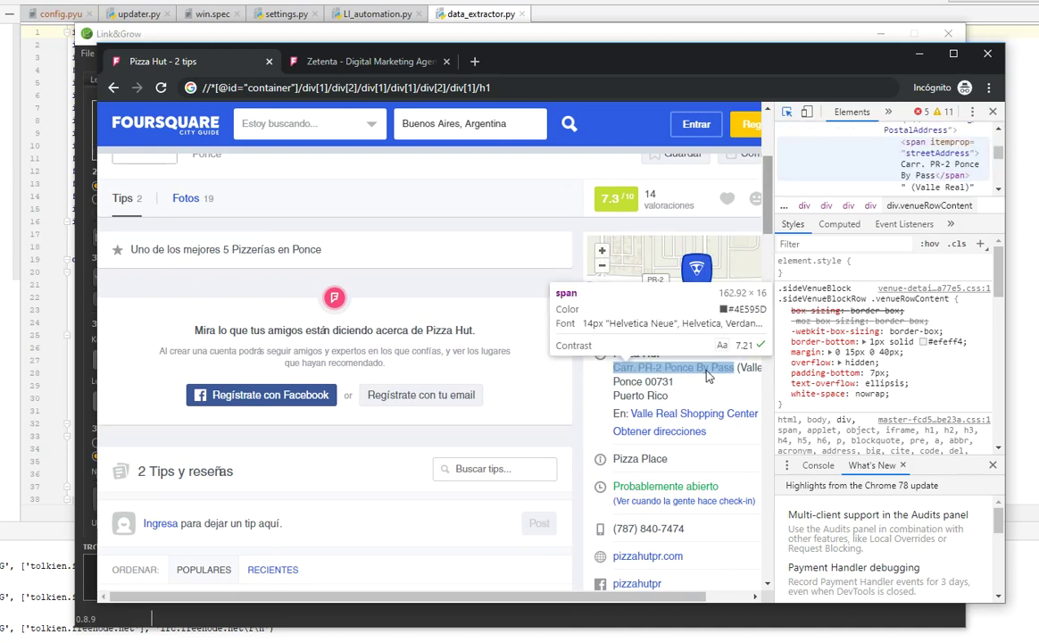
left_click(691, 393)
left_click_drag(772, 329, 565, 329)
scroll(726, 147, "up", 2)
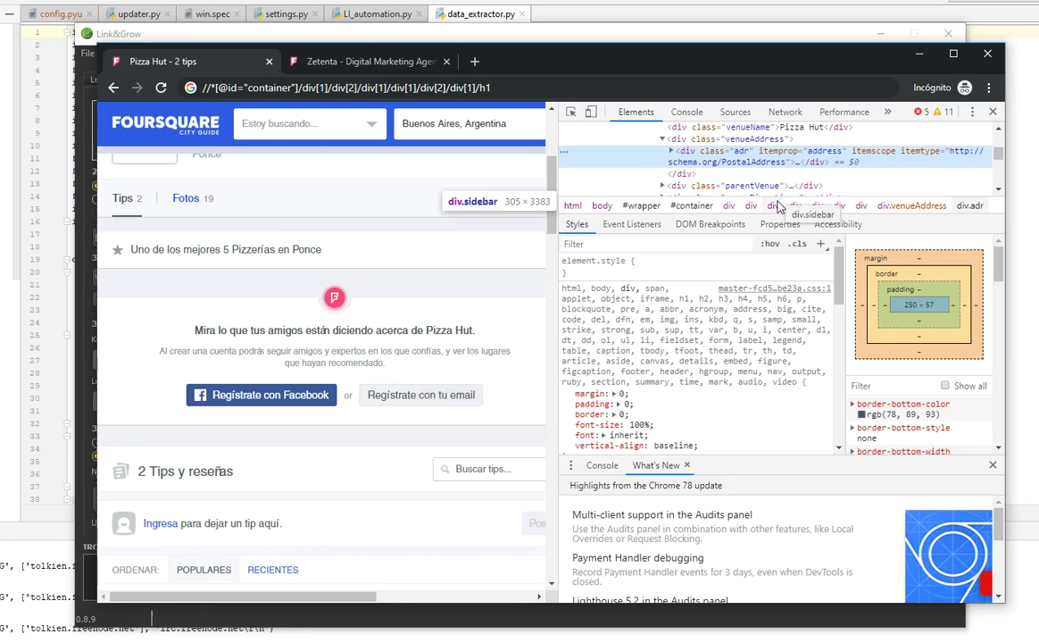
left_click_drag(752, 231, 752, 408)
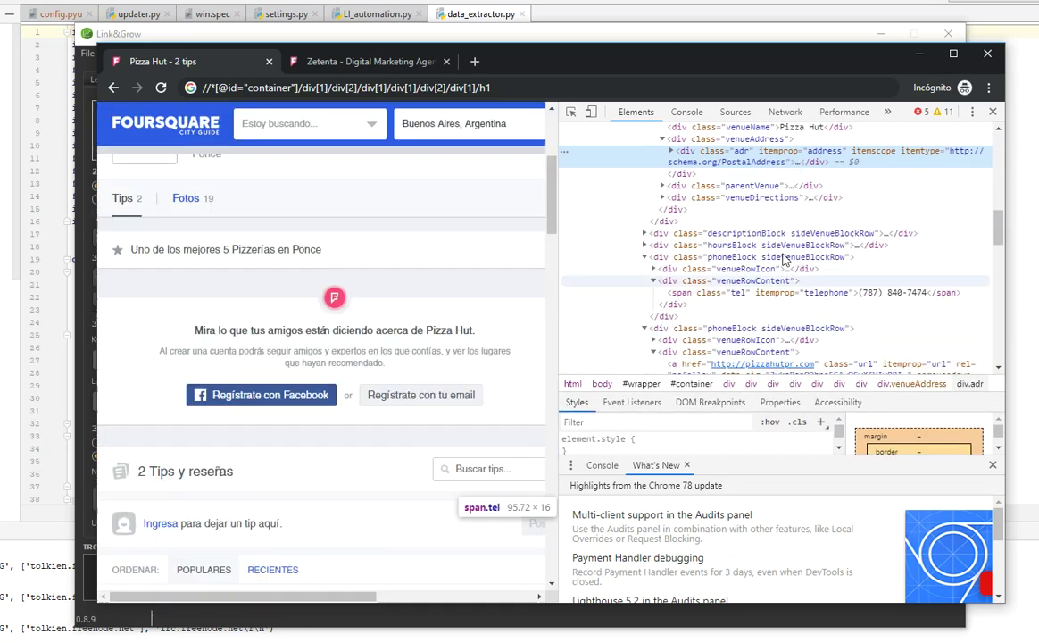
scroll(696, 242, "up", 3)
left_click(671, 225)
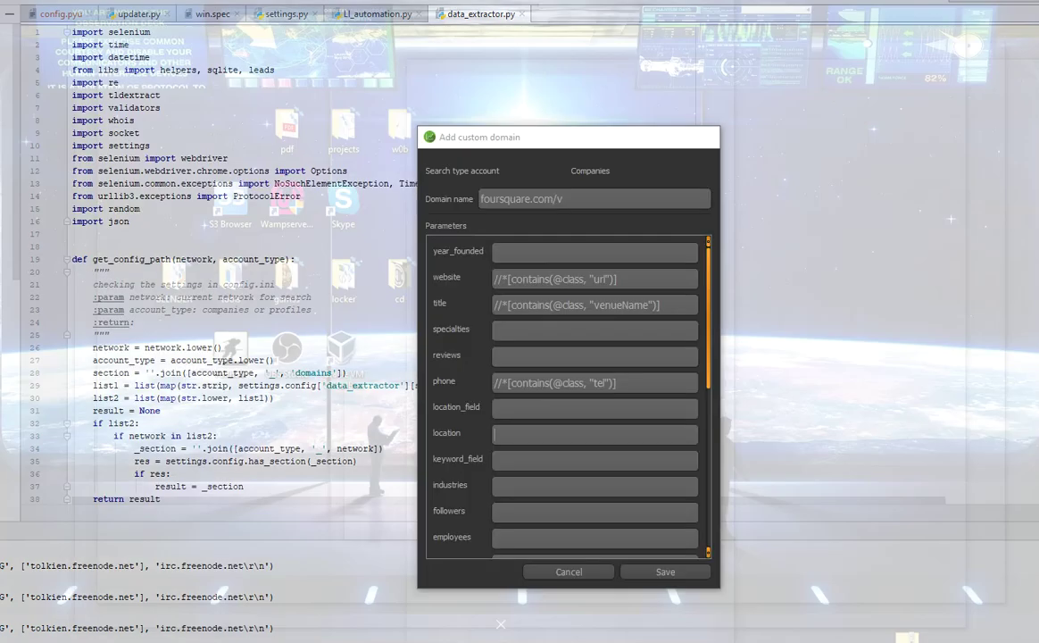
- Back in the Add custom domain dialog, copy the phone expression into the address parameter and change its class name to adr
left_click(459, 623)
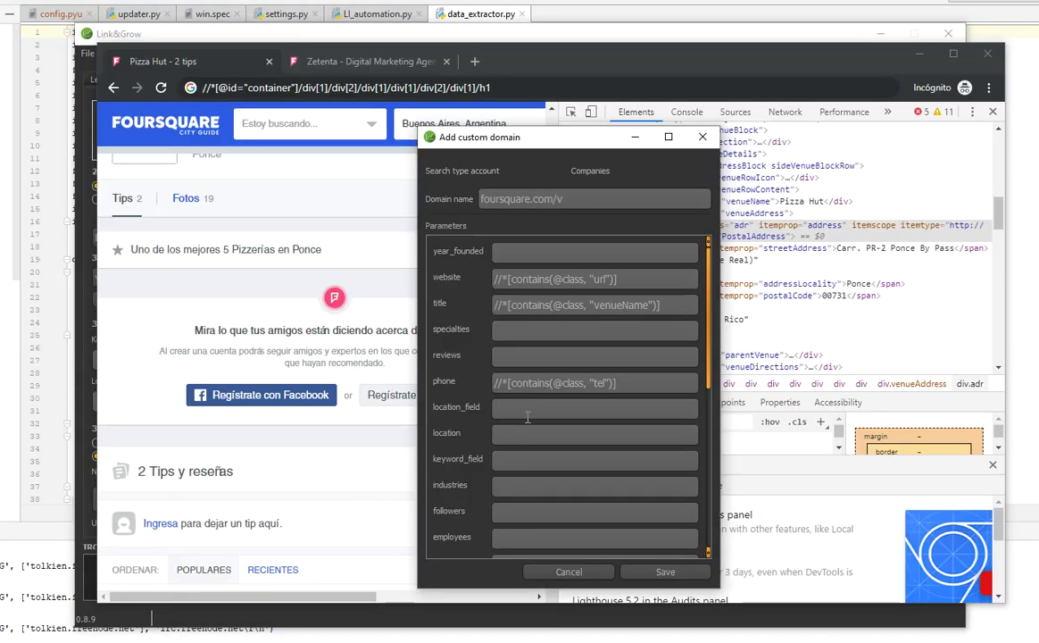
scroll(538, 412, "down", 3)
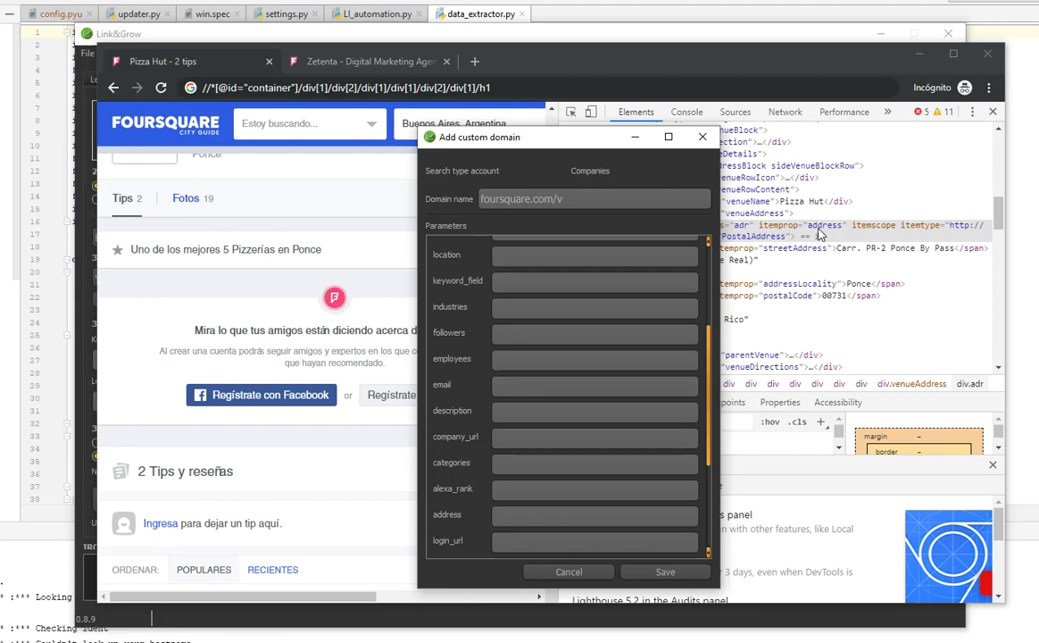
left_click_drag(542, 132, 407, 125)
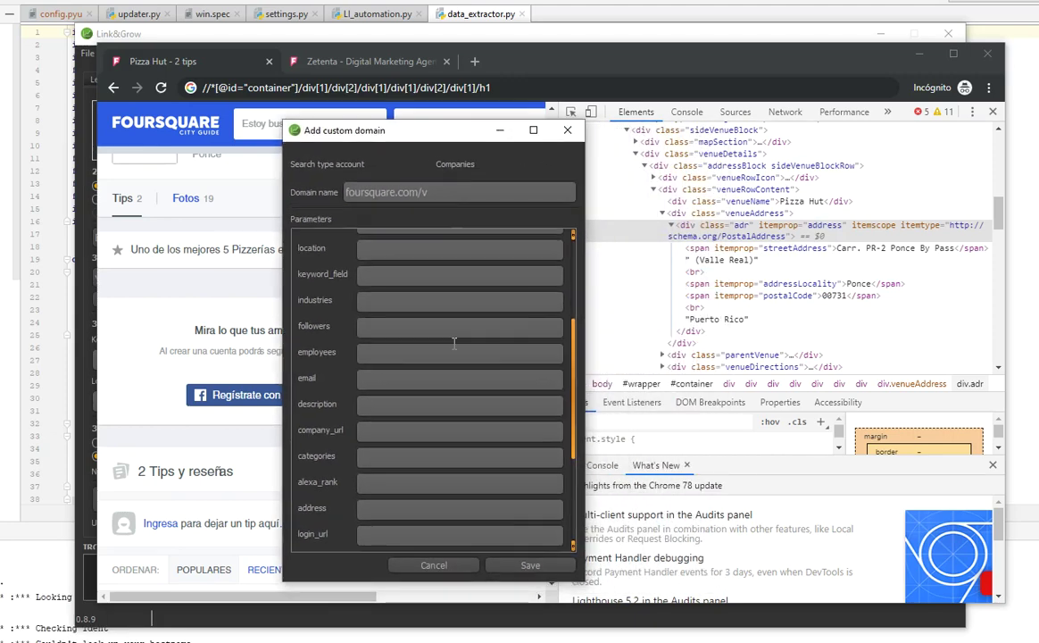
scroll(449, 384, "up", 3)
left_click_drag(493, 363, 266, 362)
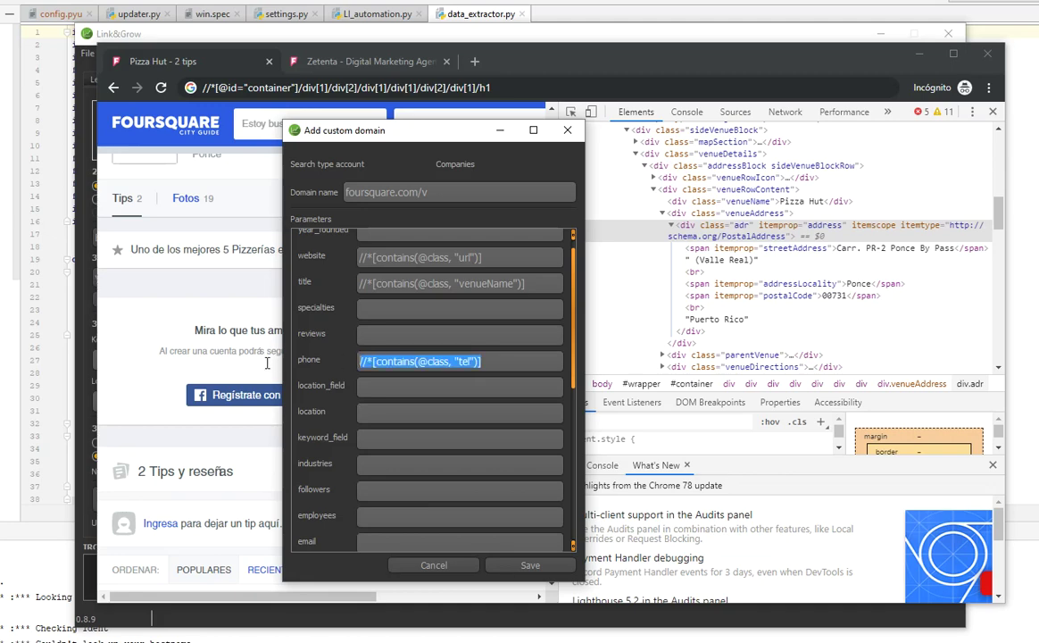
scroll(390, 405, "down", 4)
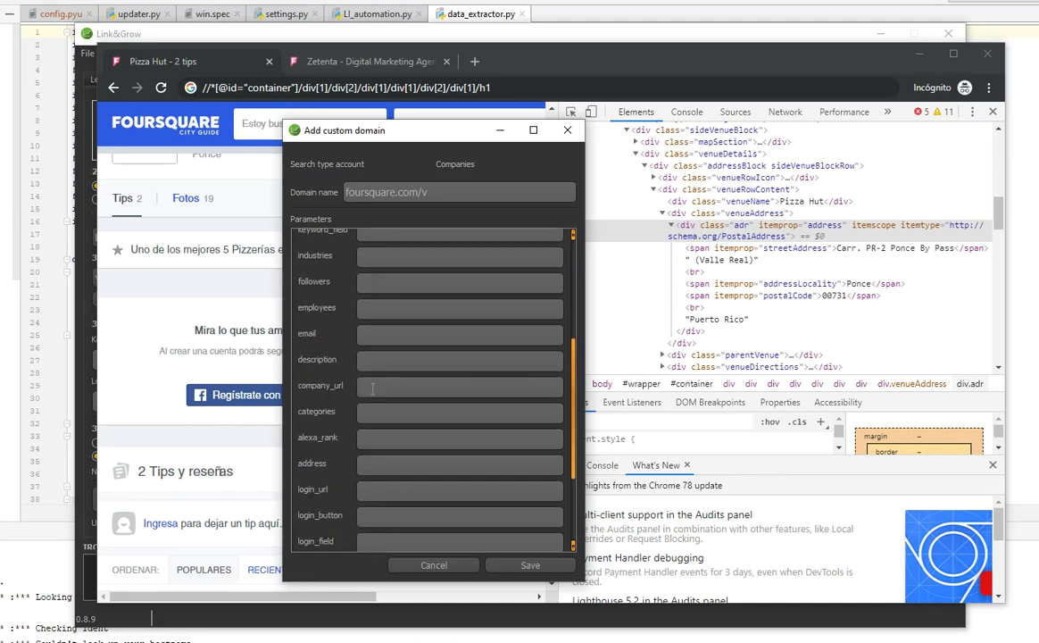
scroll(400, 366, "down", 1)
left_click(390, 391)
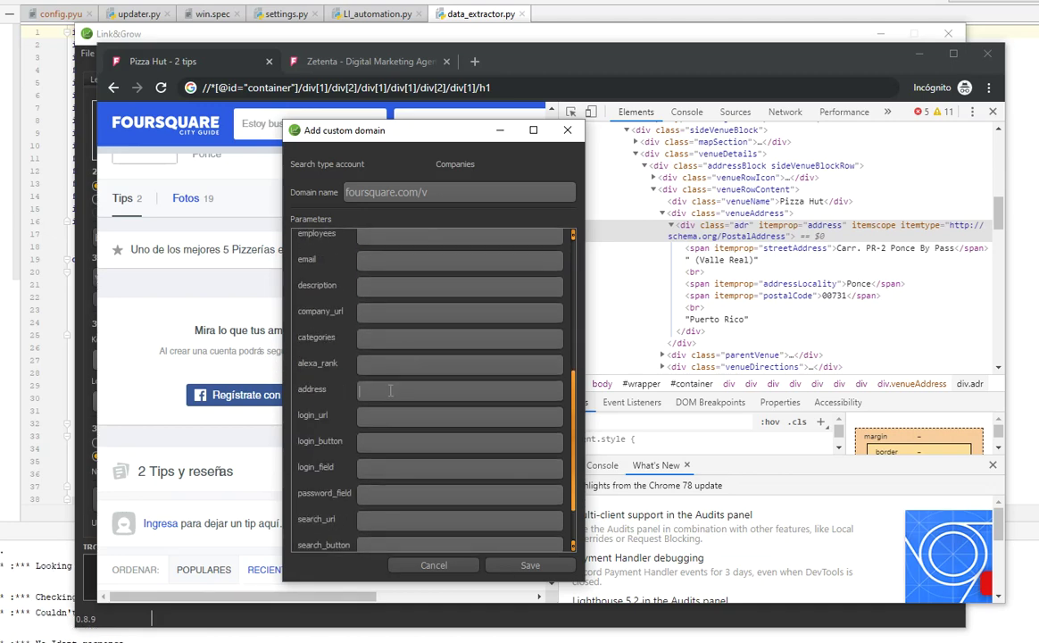
key("ctrl+v")
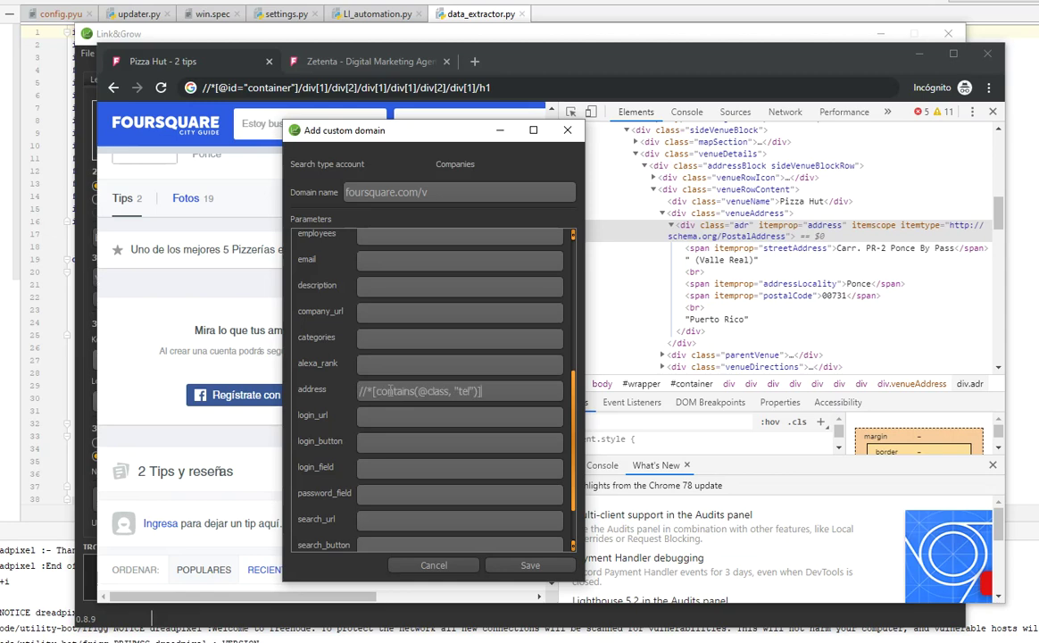
type("adr")
- Paste the phone expression as the location parameter and copy addressLocality from the city span in the browser's code
scroll(483, 348, "up", 4)
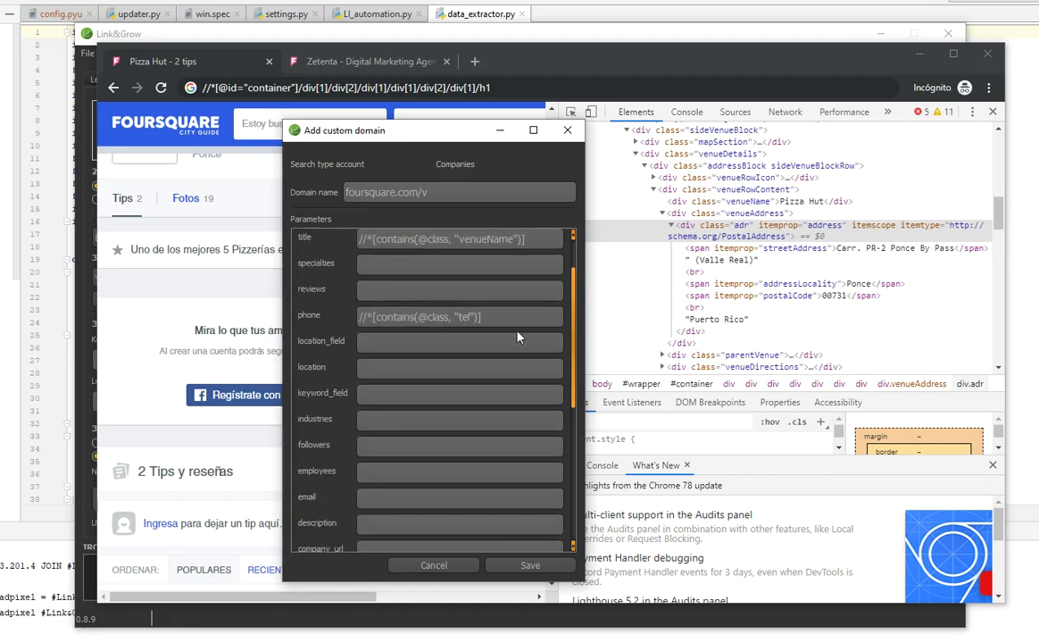
scroll(529, 340, "up", 1)
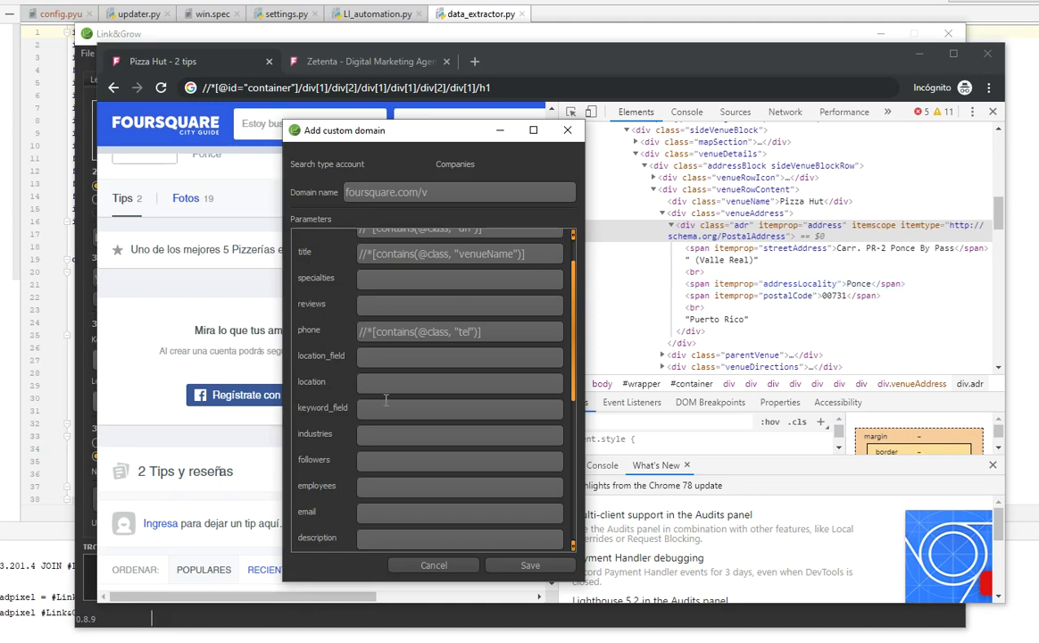
key("ctrl+v")
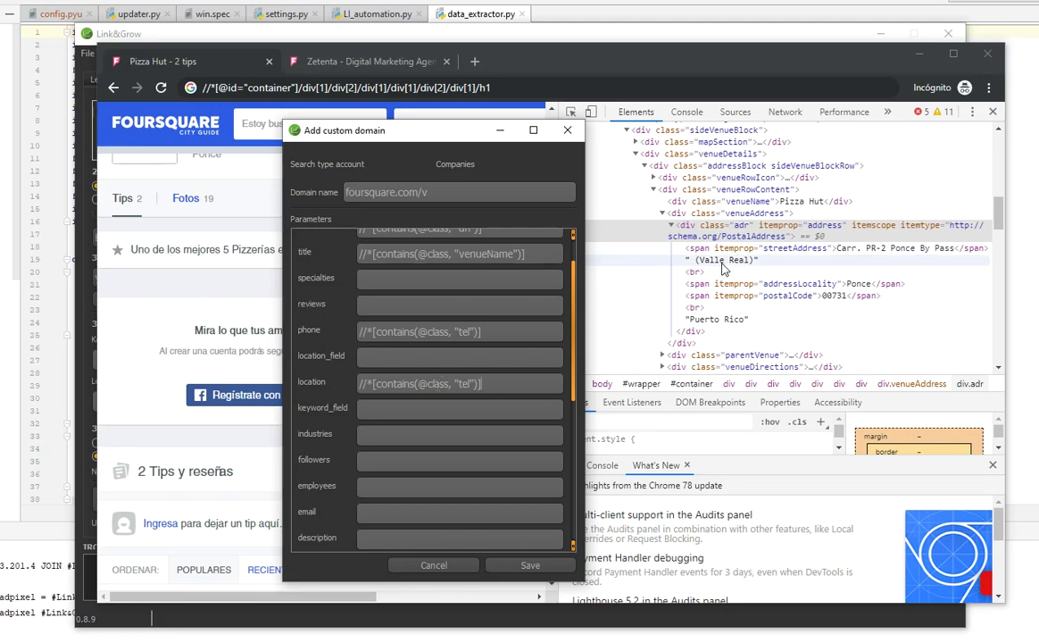
double_click(789, 285)
key("ctrl+c")
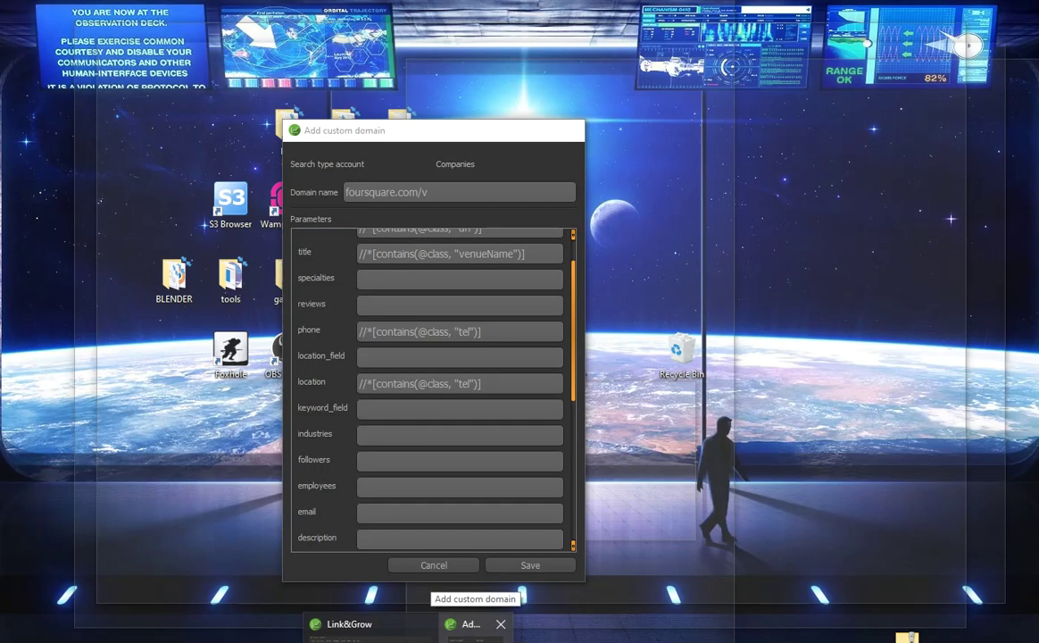
left_click(470, 624)
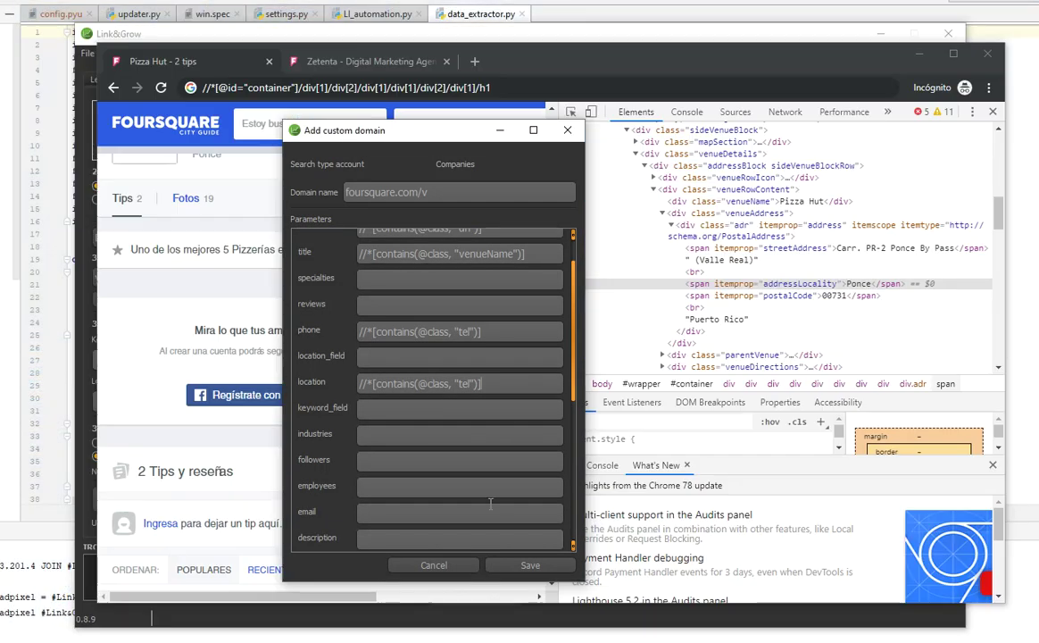
double_click(435, 384)
type("itempro")
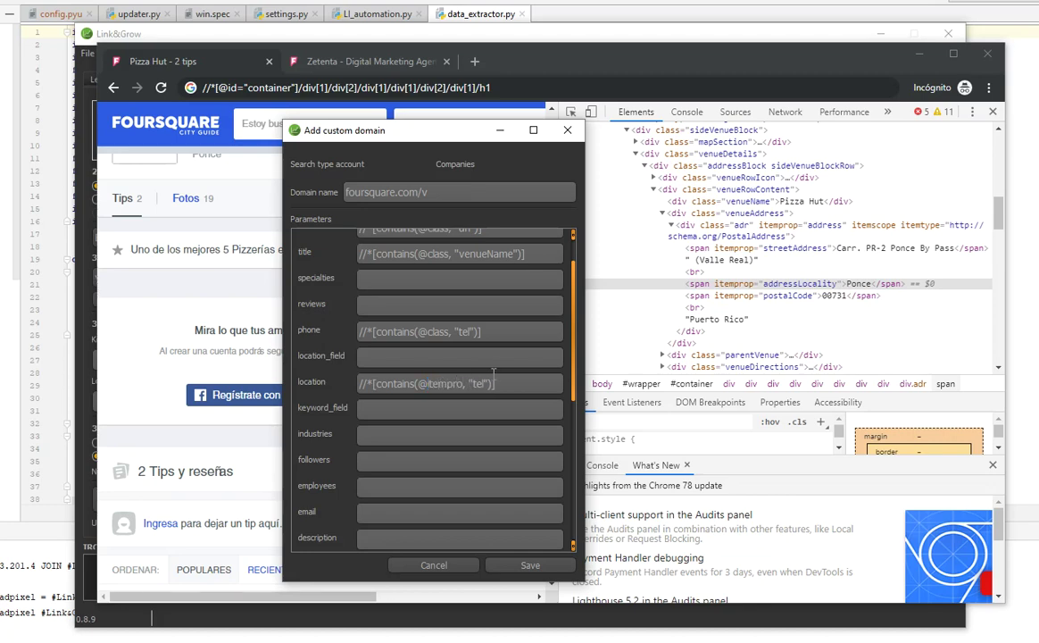
type("p")
double_click(483, 383)
key("ctrl+v")
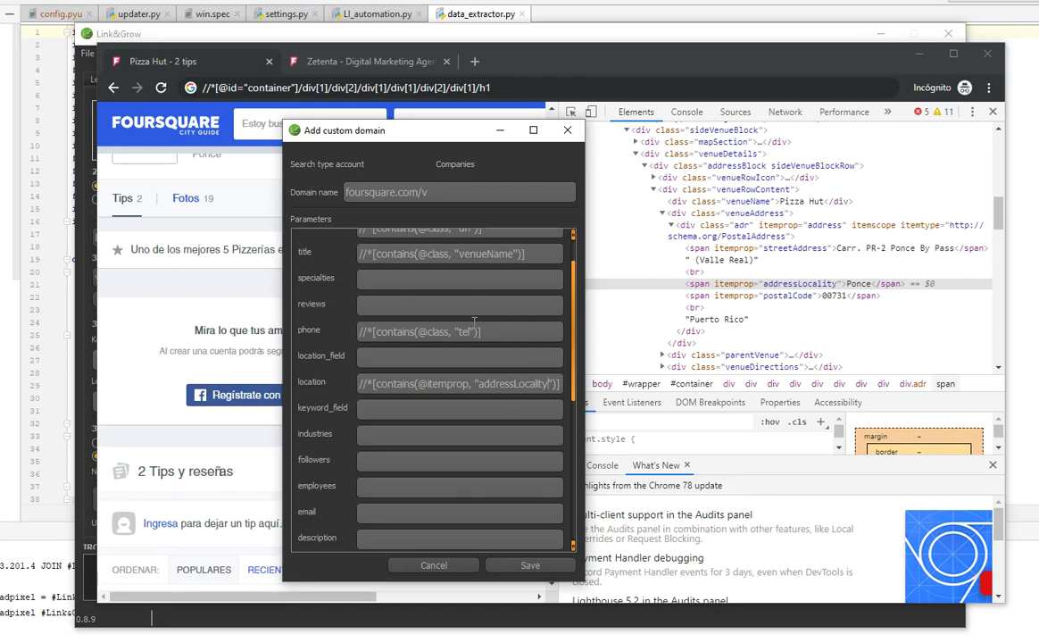
- Review the filled-in parameters of the foursquare.com/v domain and save the custom domain
scroll(474, 319, "up", 2)
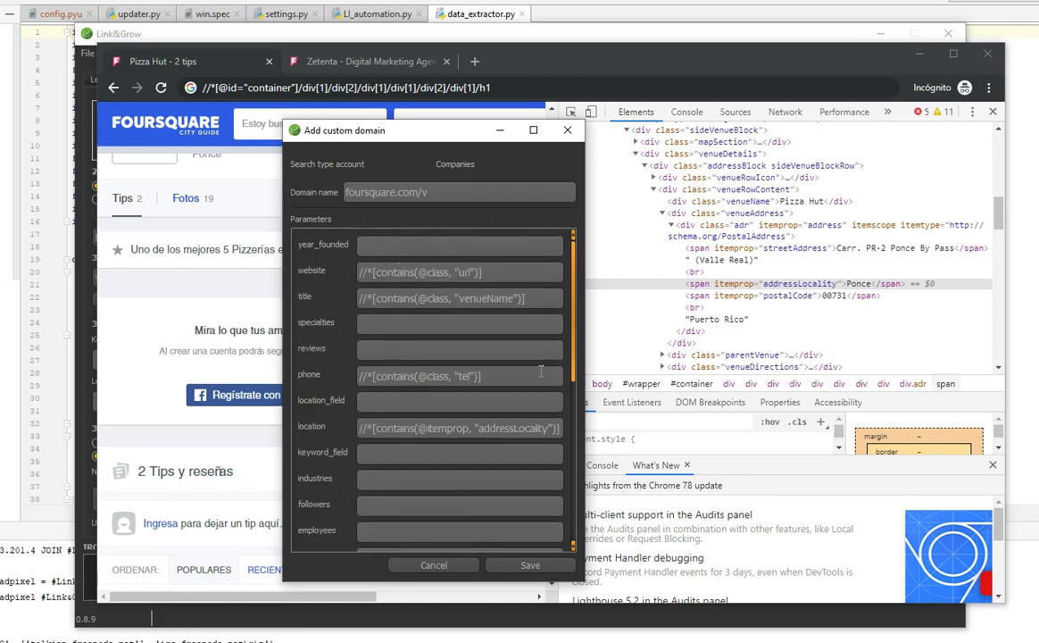
scroll(547, 342, "down", 5)
left_click(527, 567)
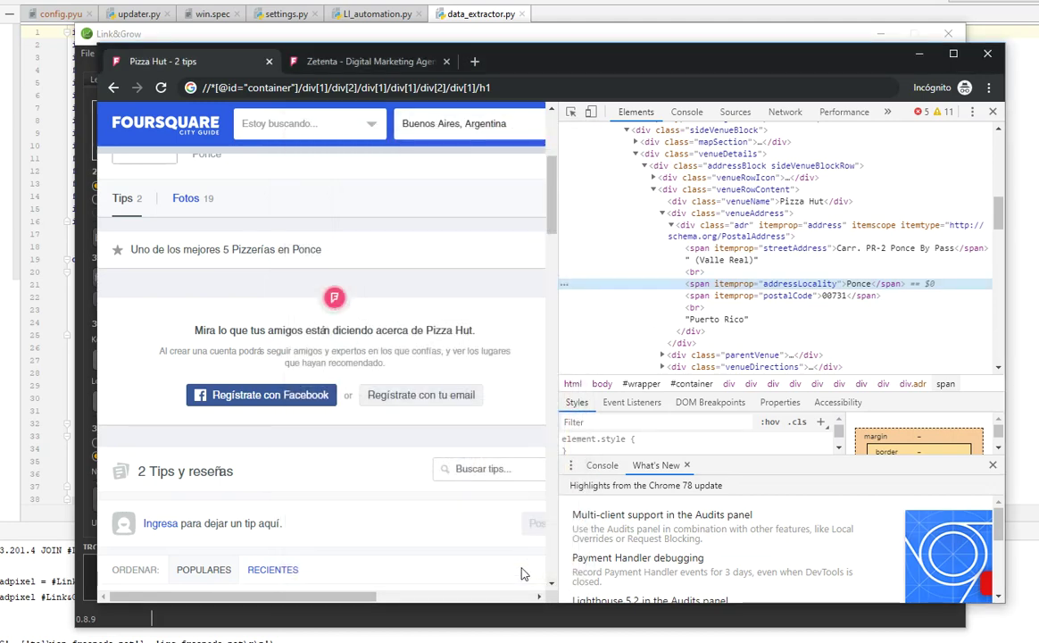
- Switch to the main Link&Grow window, set the keyword to pizzas and the location to chicago, and start extracting companies from foursquare.com/v
key("alt+Tab")
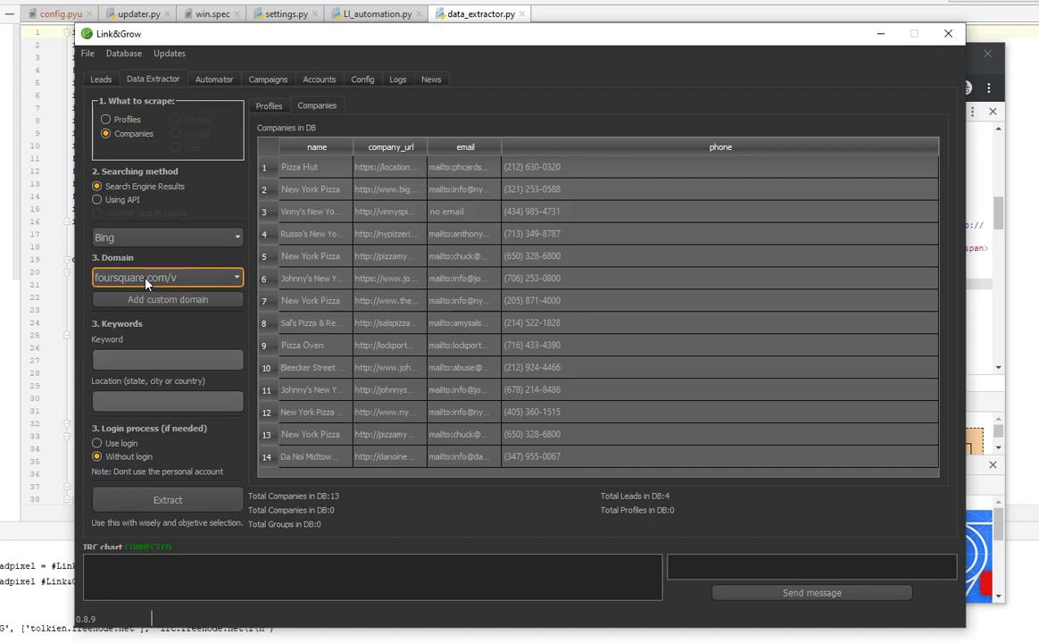
left_click(159, 358)
type("pizzas")
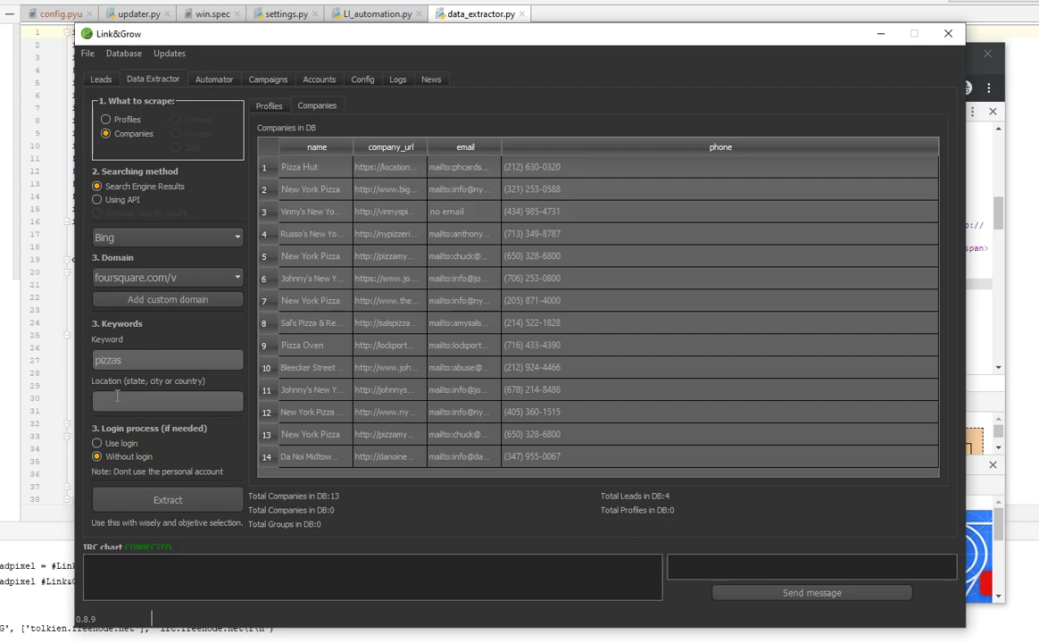
left_click(117, 396)
type("chicago")
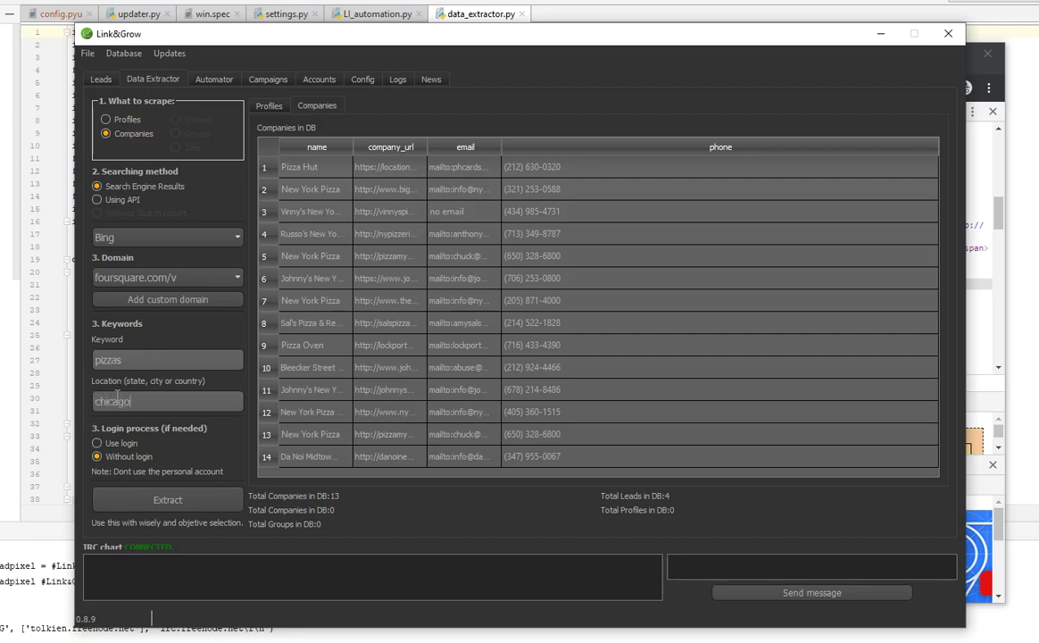
left_click(205, 500)
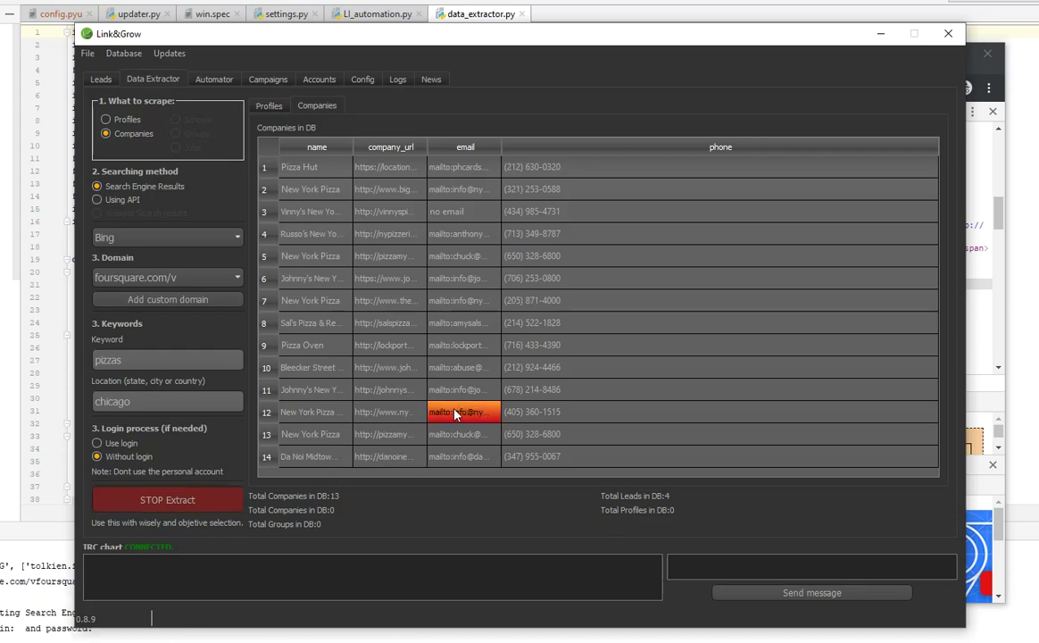
- Check the extraction log and companies table, and move the automated browser window so the log stays partly visible
left_click(398, 80)
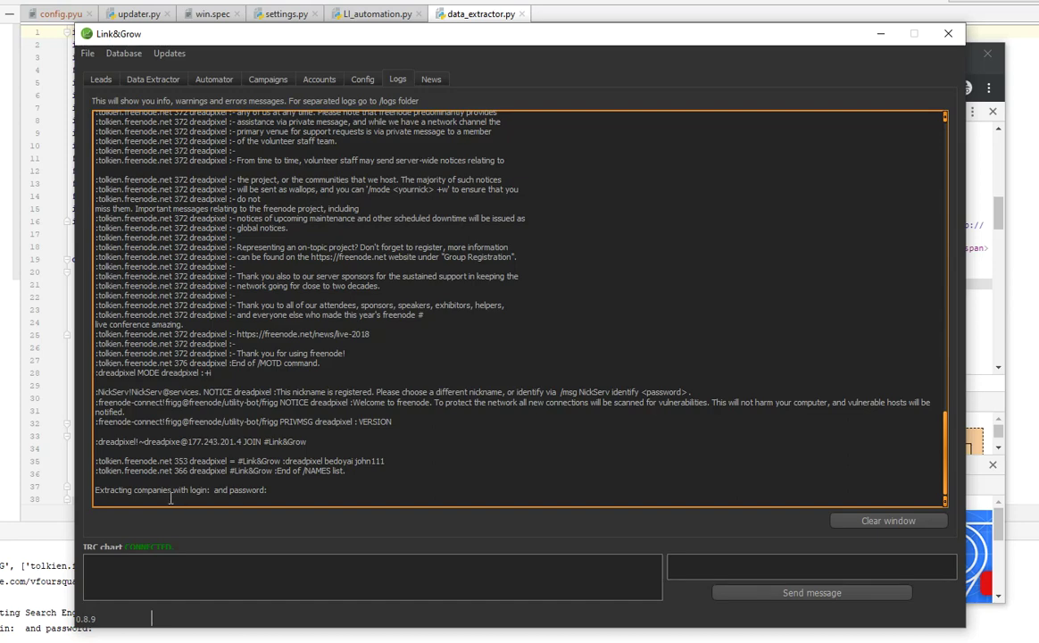
left_click(153, 79)
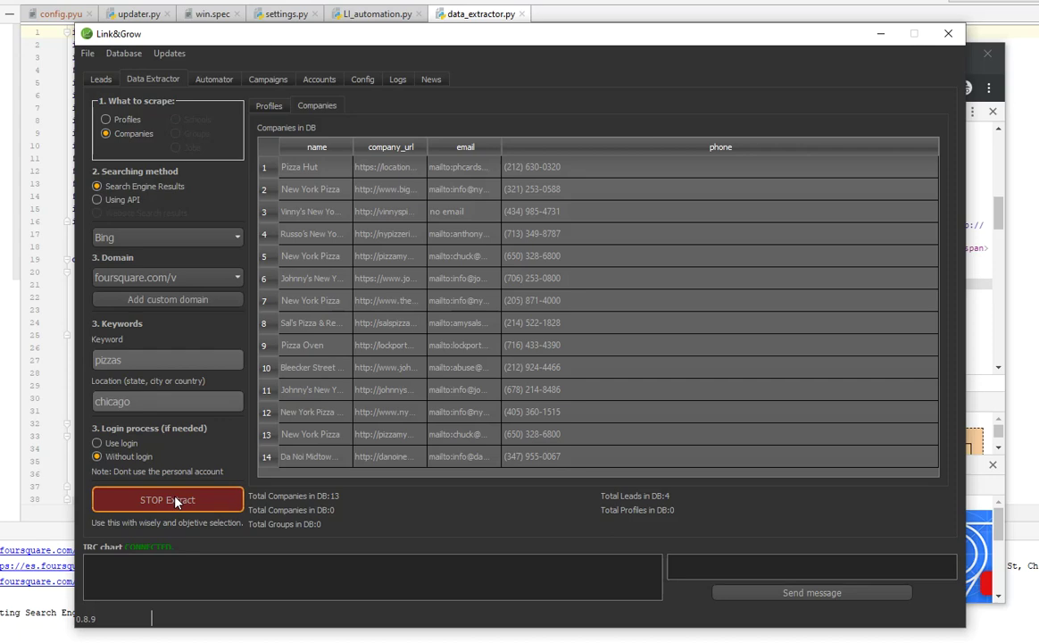
left_click(399, 79)
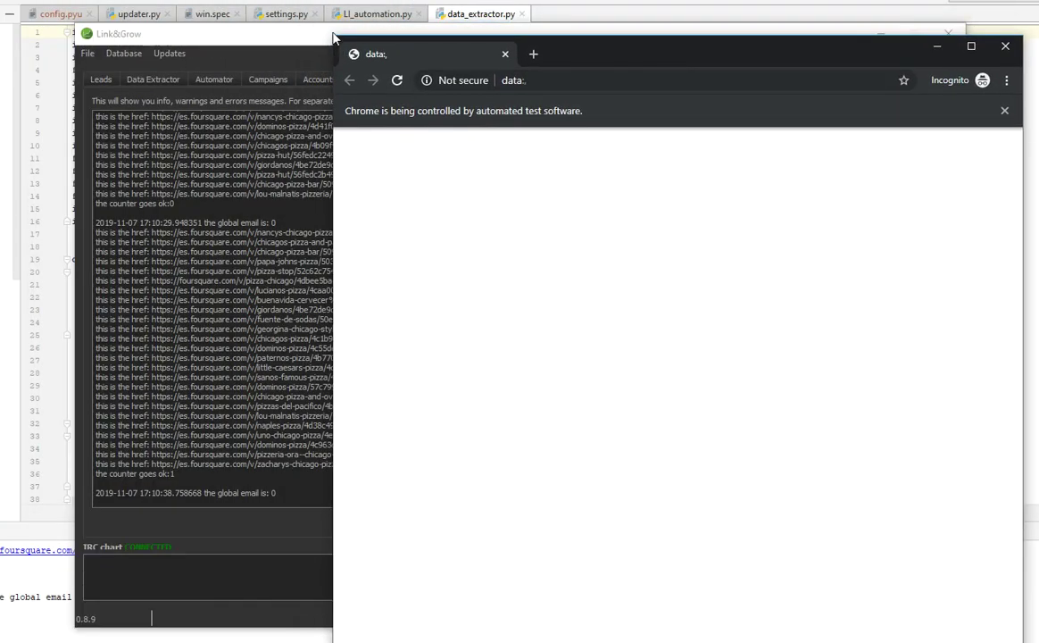
left_click_drag(699, 162, 680, 67)
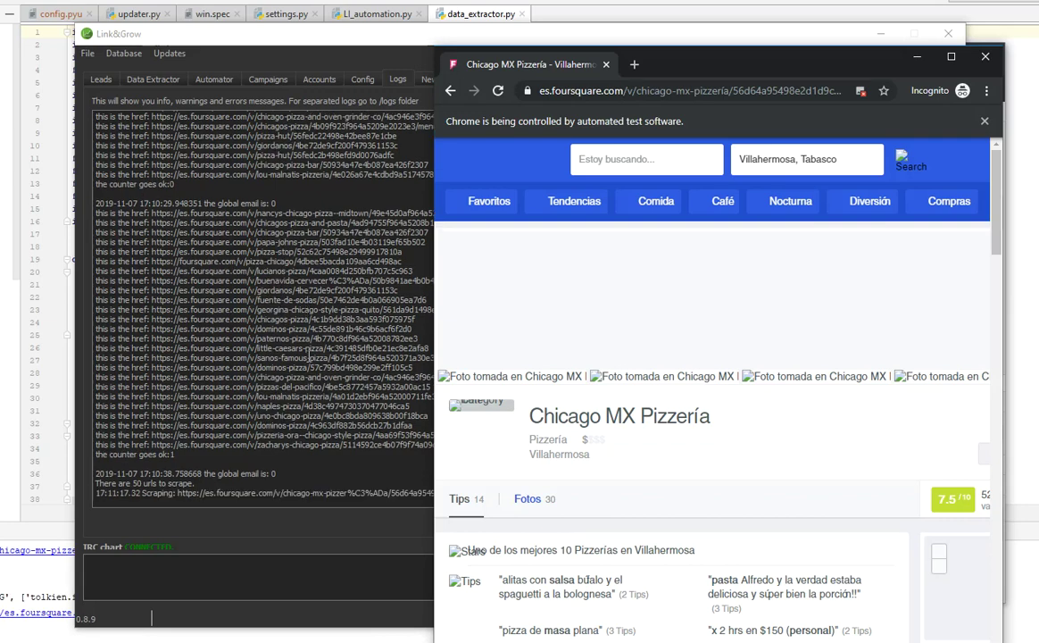
- Bring Link&Grow back to the front and compare the companies table with the log for extraction progress
left_click(281, 323)
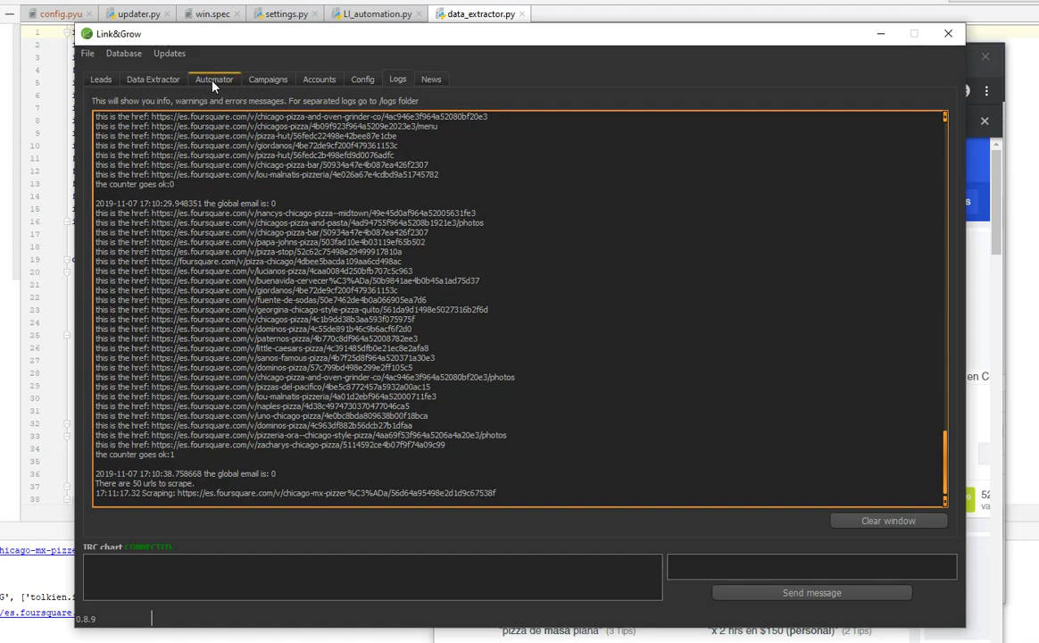
left_click(154, 80)
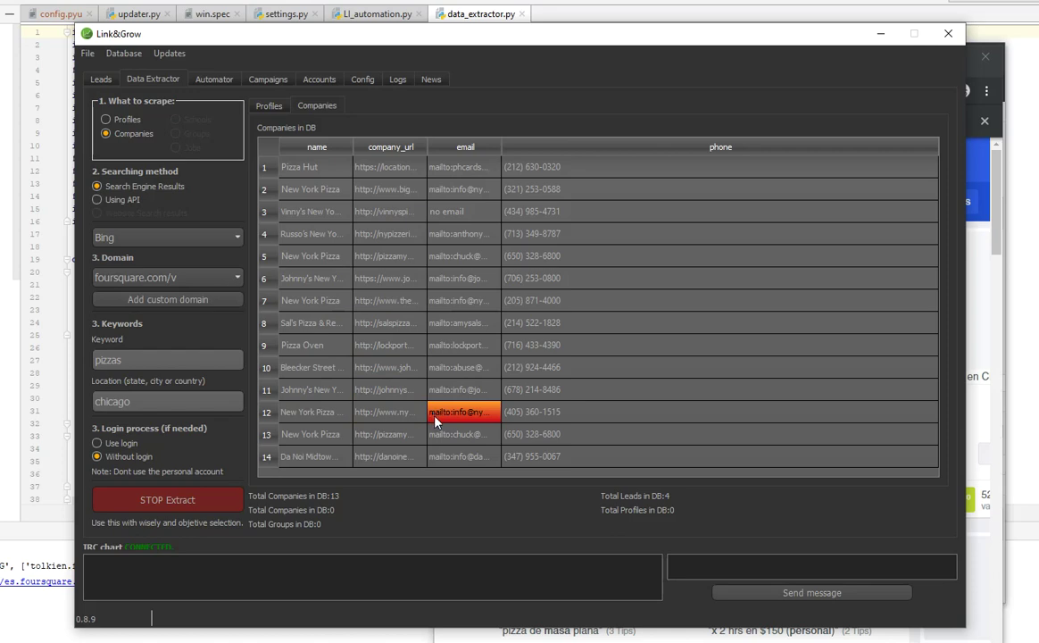
left_click(398, 79)
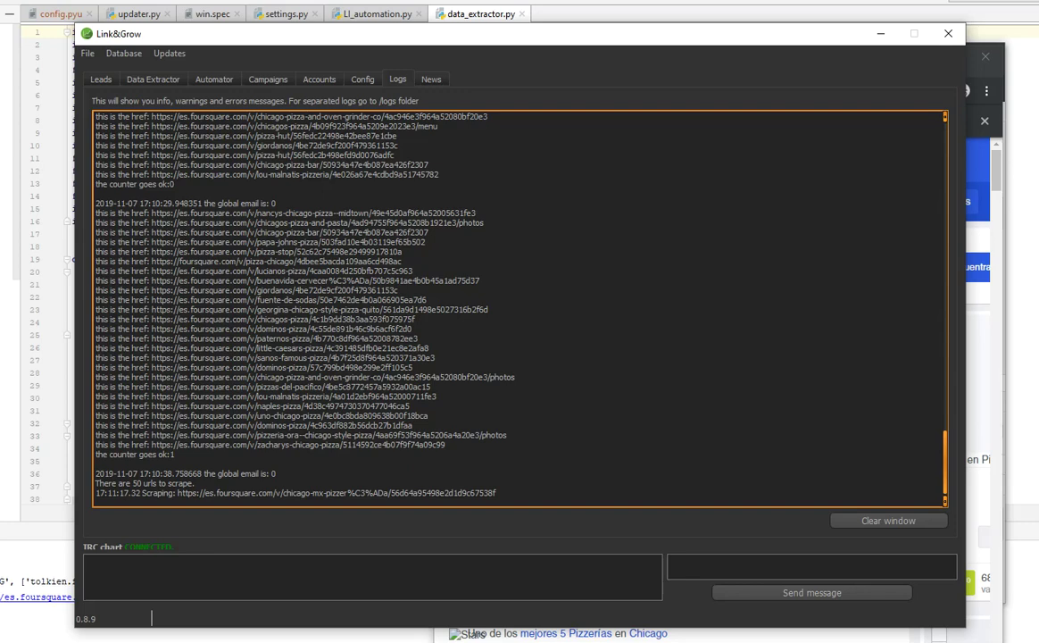
left_click(153, 80)
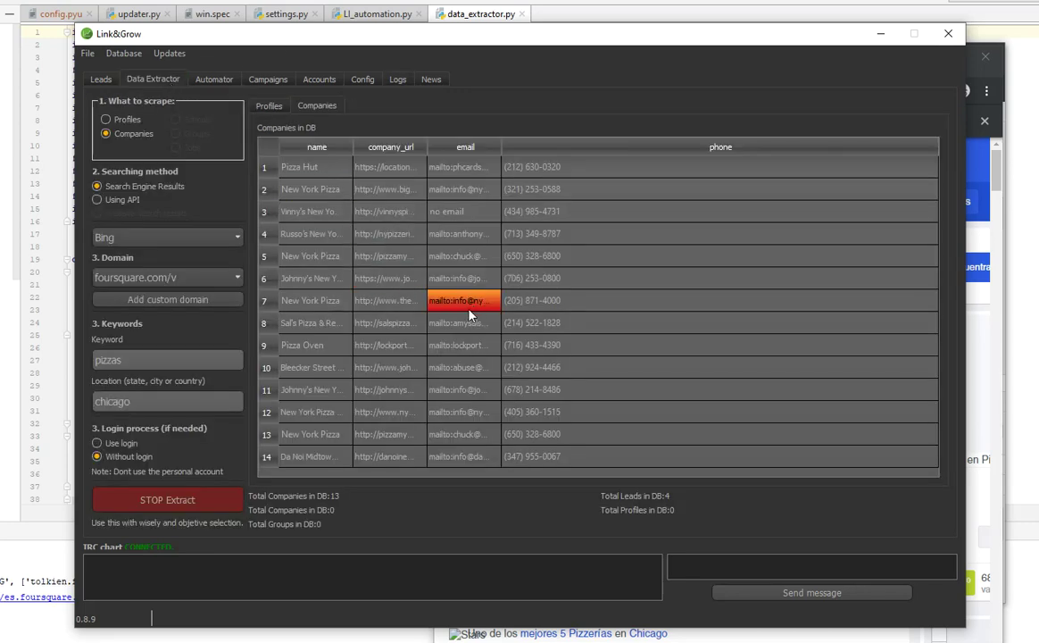
left_click(397, 79)
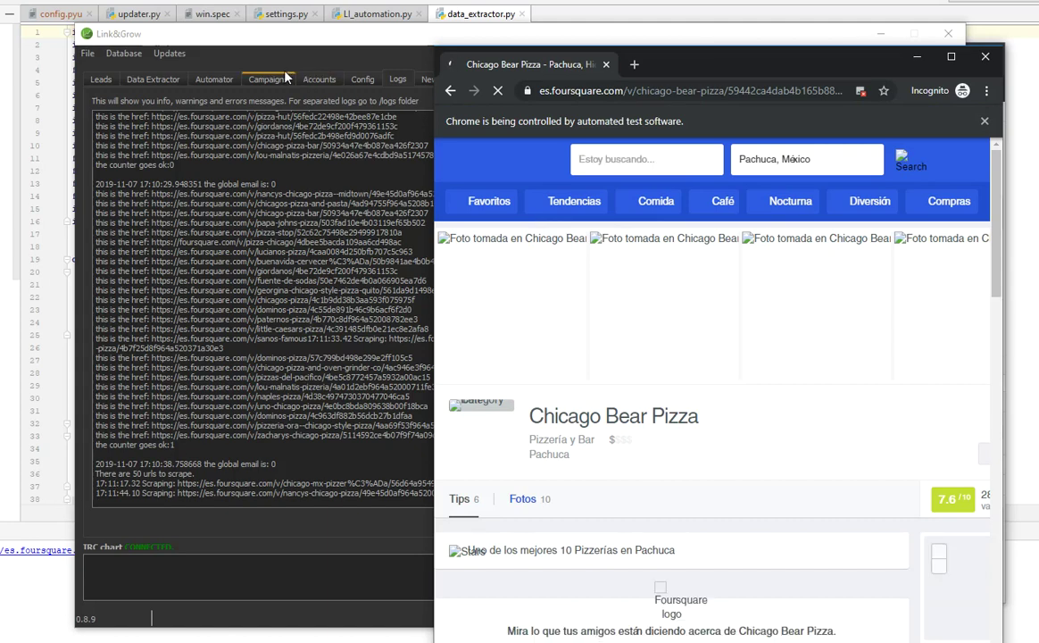
- Return to the companies table, widen the name and company_url columns, and review the newly extracted rows at its end
left_click(151, 77)
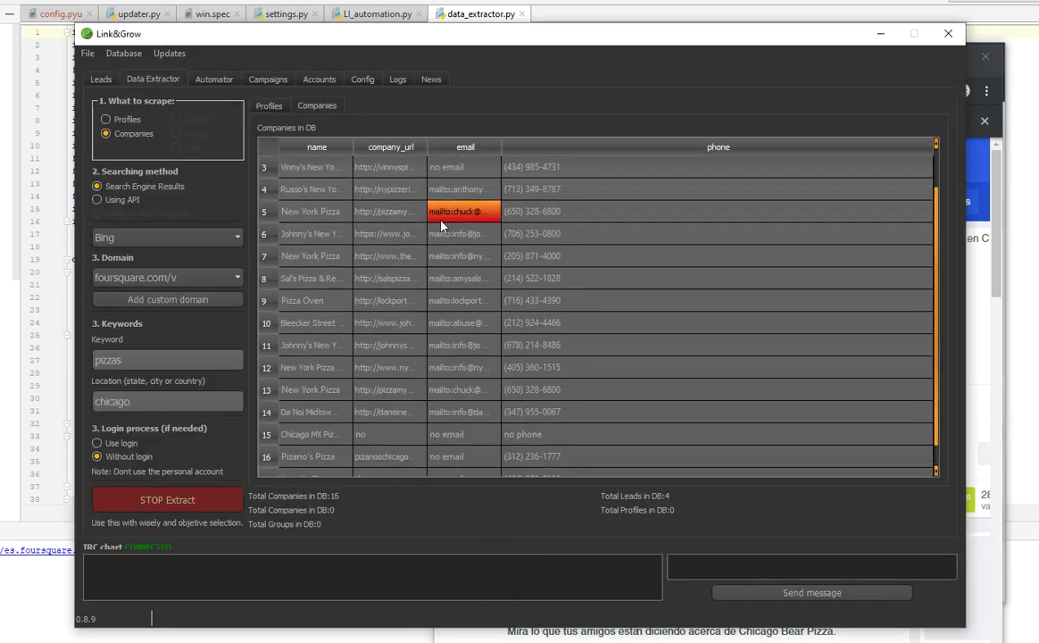
left_click_drag(351, 145, 393, 146)
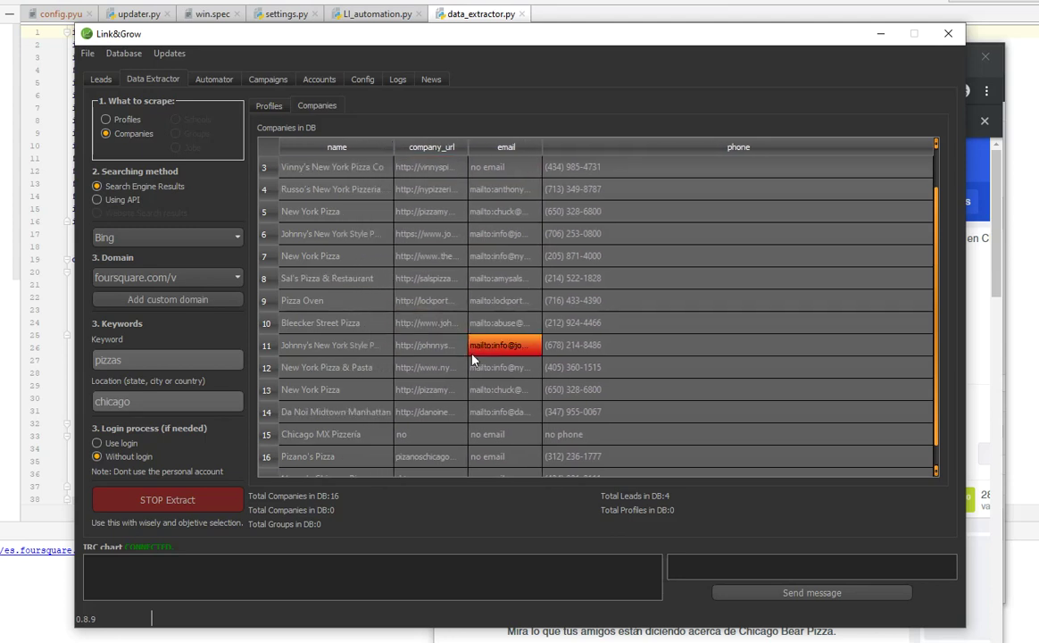
scroll(423, 298, "down", 1)
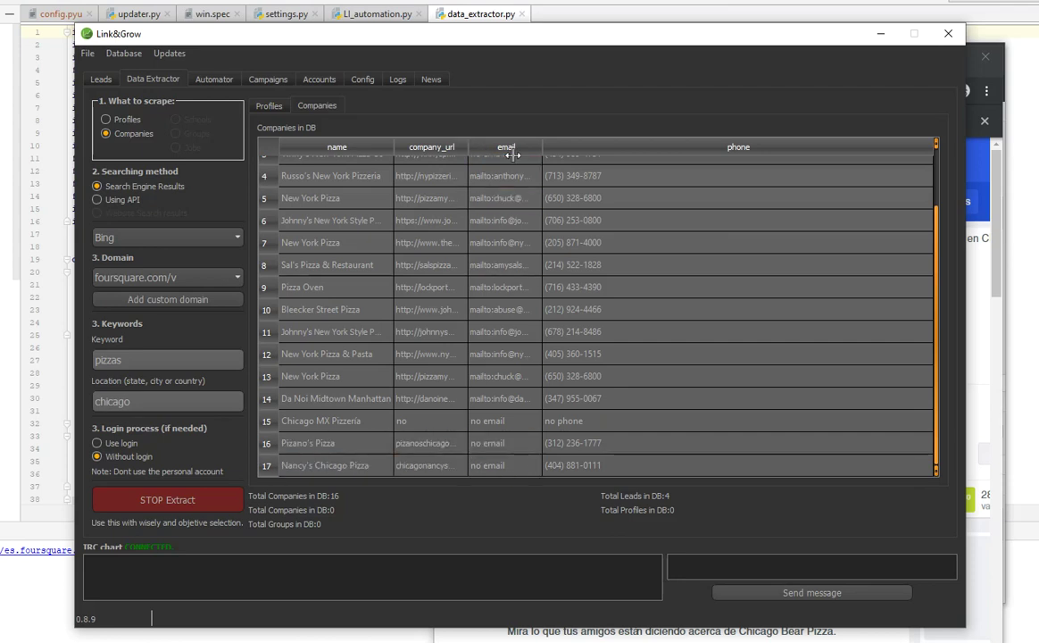
left_click_drag(468, 147, 534, 146)
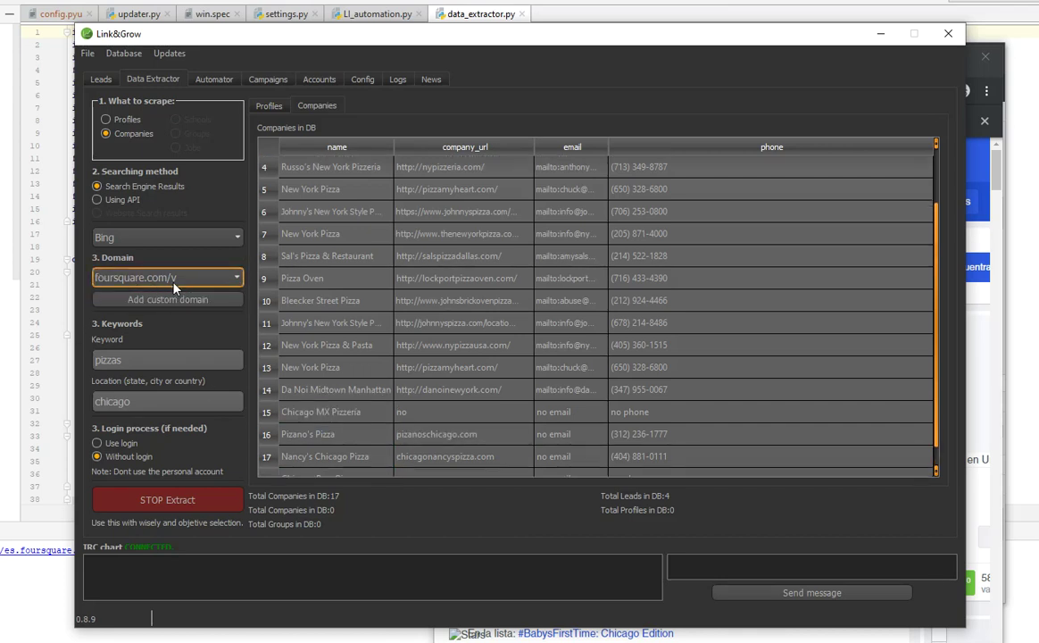
scroll(391, 341, "down", 1)
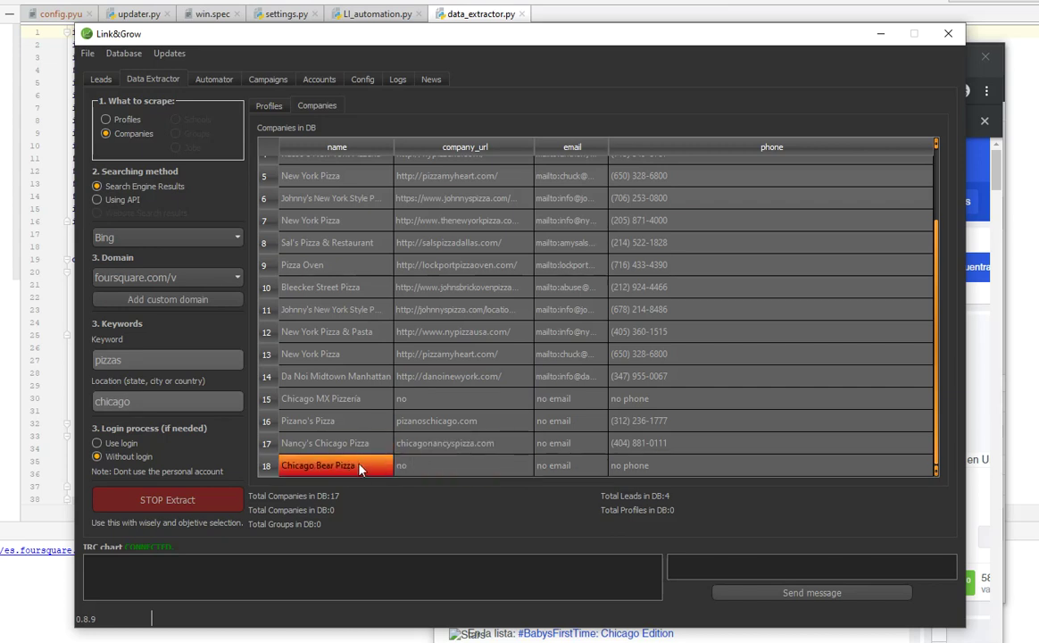
- Examine the Foursquare listing open in the automated browser, and inspect the scraped URLs in the Link&Grow log
left_click(1009, 181)
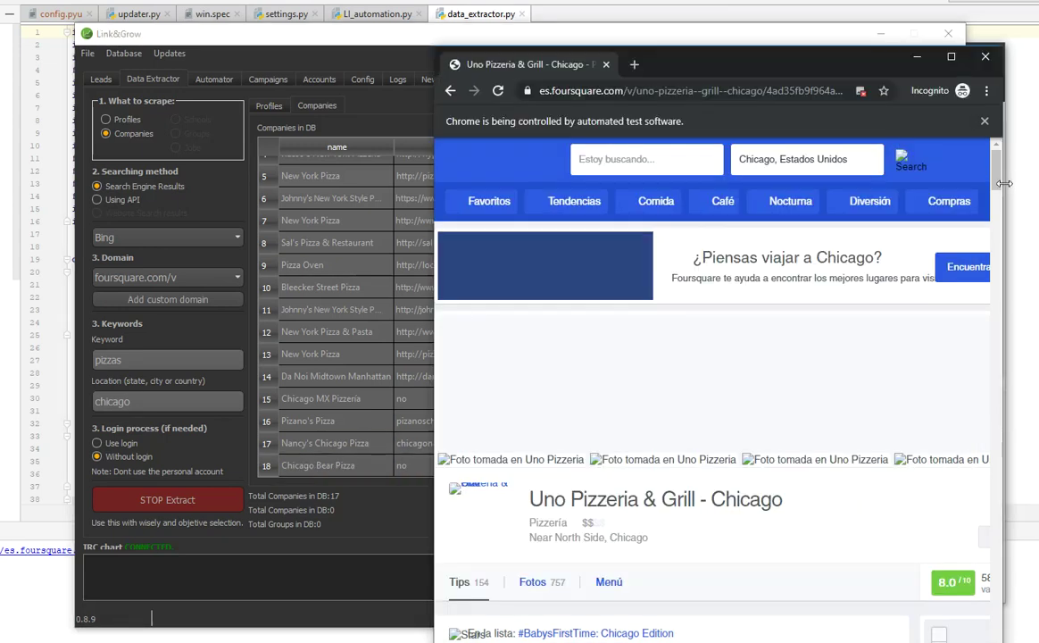
scroll(813, 375, "down", 5)
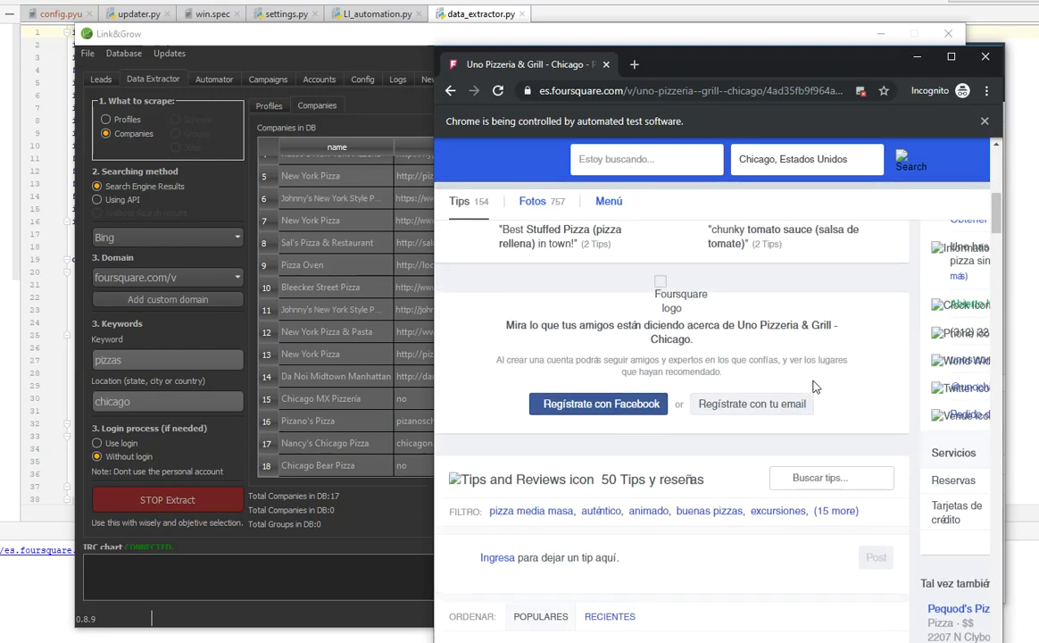
scroll(796, 393, "down", 3)
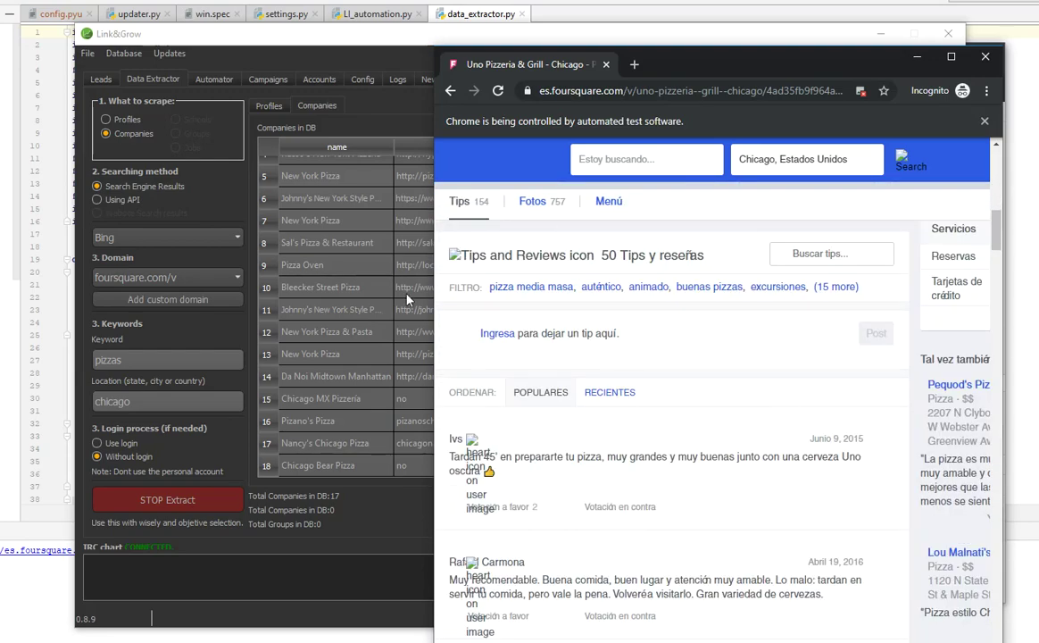
left_click(360, 287)
left_click(398, 80)
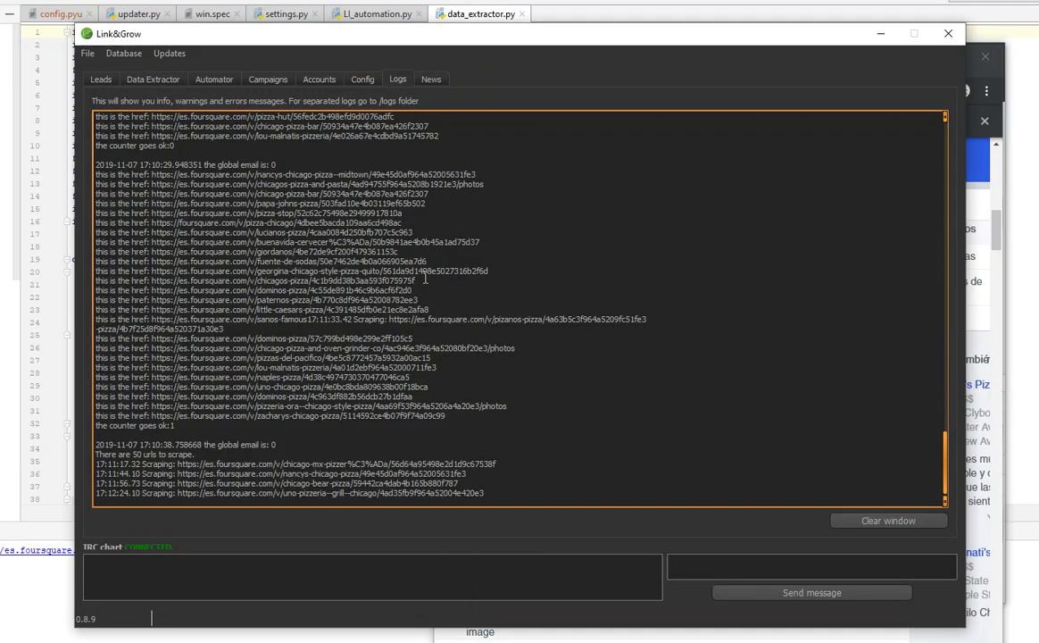
scroll(251, 273, "up", 10)
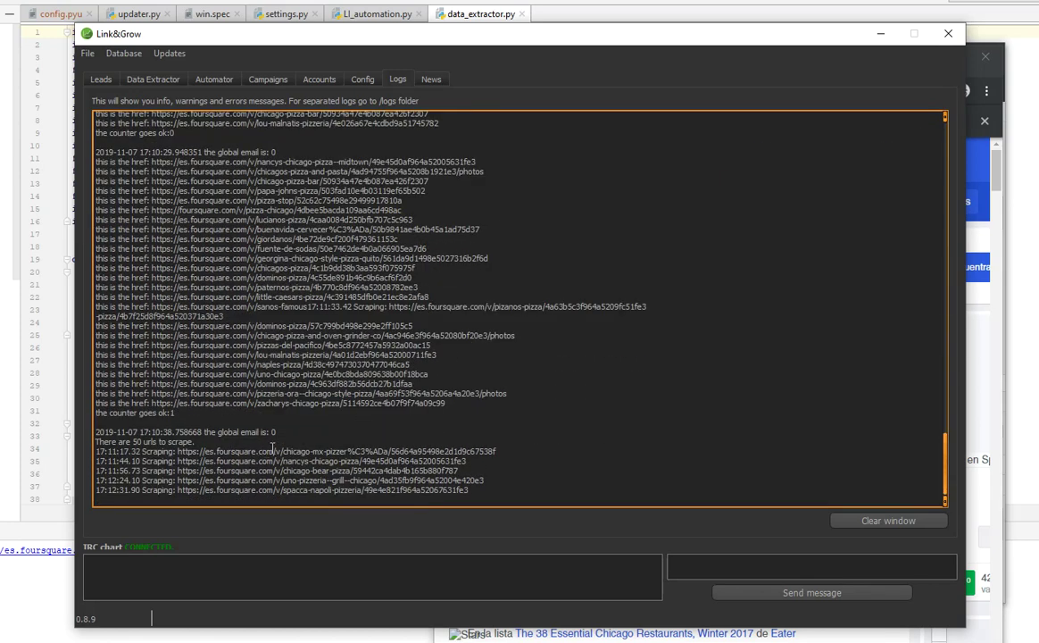
- Return to the extracted companies and review the newest rows' names, websites, emails and phones, glancing at the leads list in between
left_click(153, 79)
scroll(271, 291, "down", 1)
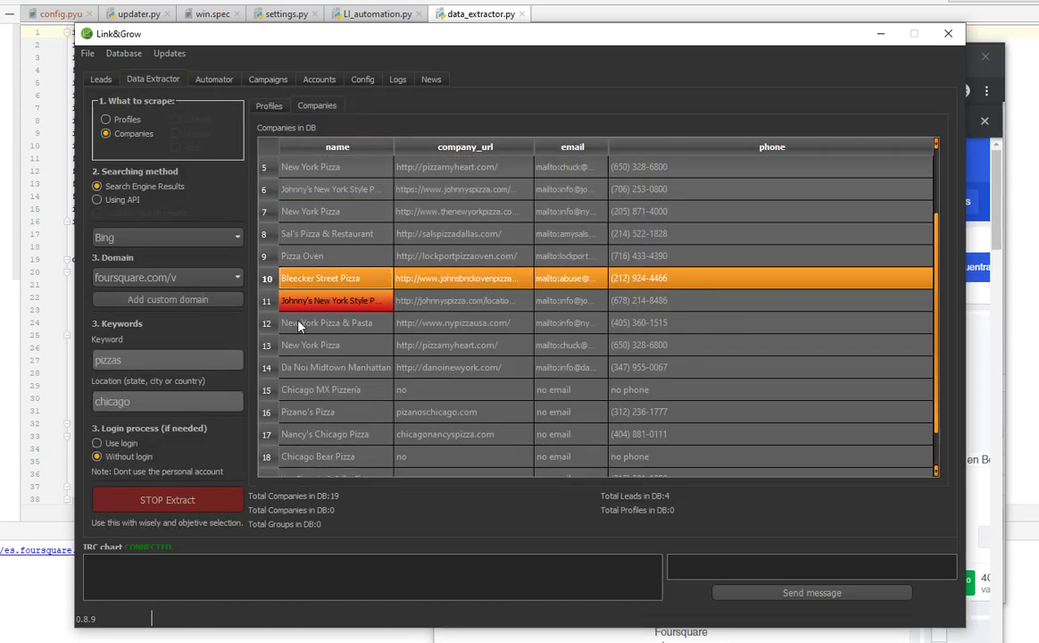
left_click(93, 78)
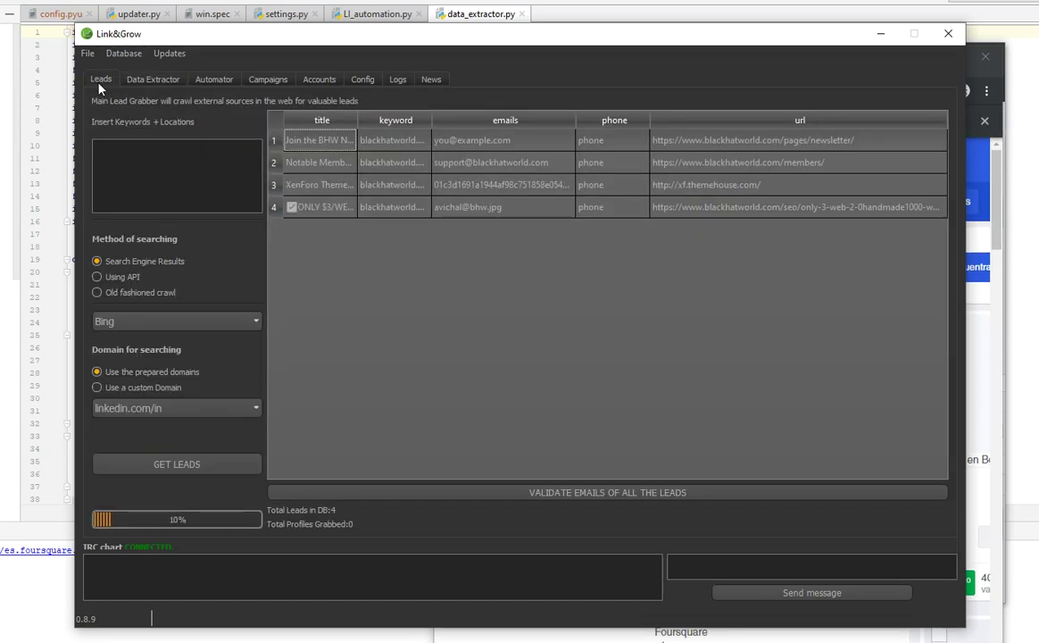
left_click(161, 81)
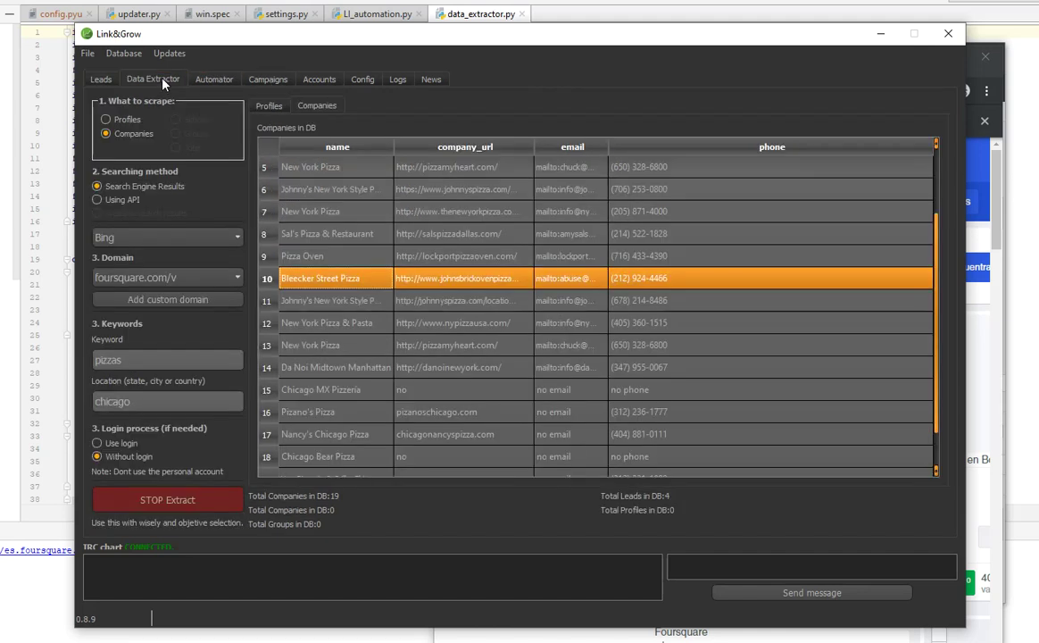
scroll(473, 321, "down", 1)
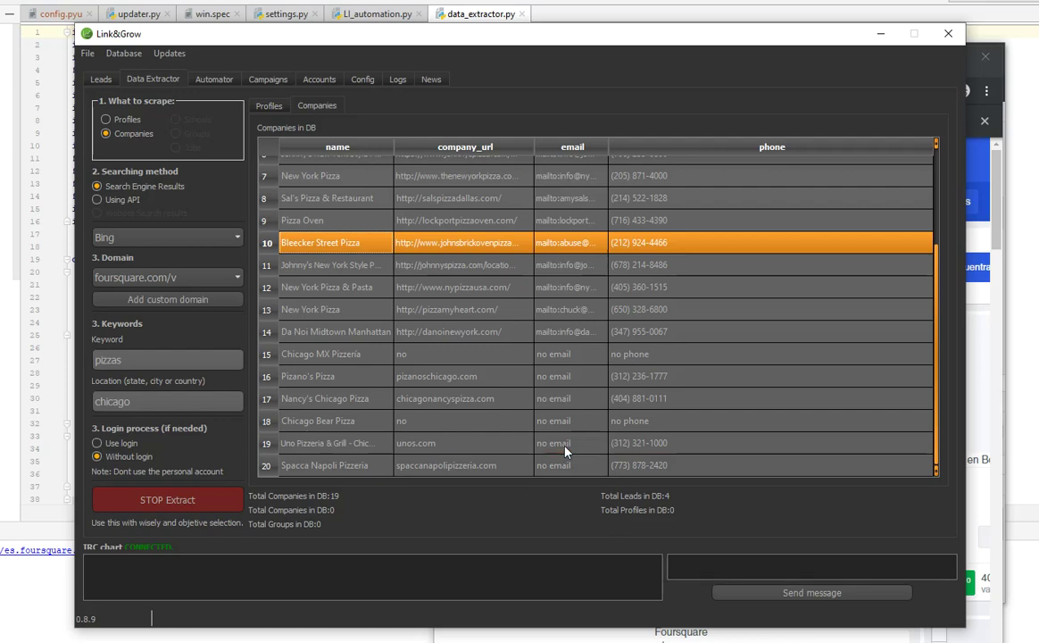
- Switch to the browser with the Pizza Hut listing, narrow the code area and examine the venue's contact details
left_click(1001, 229)
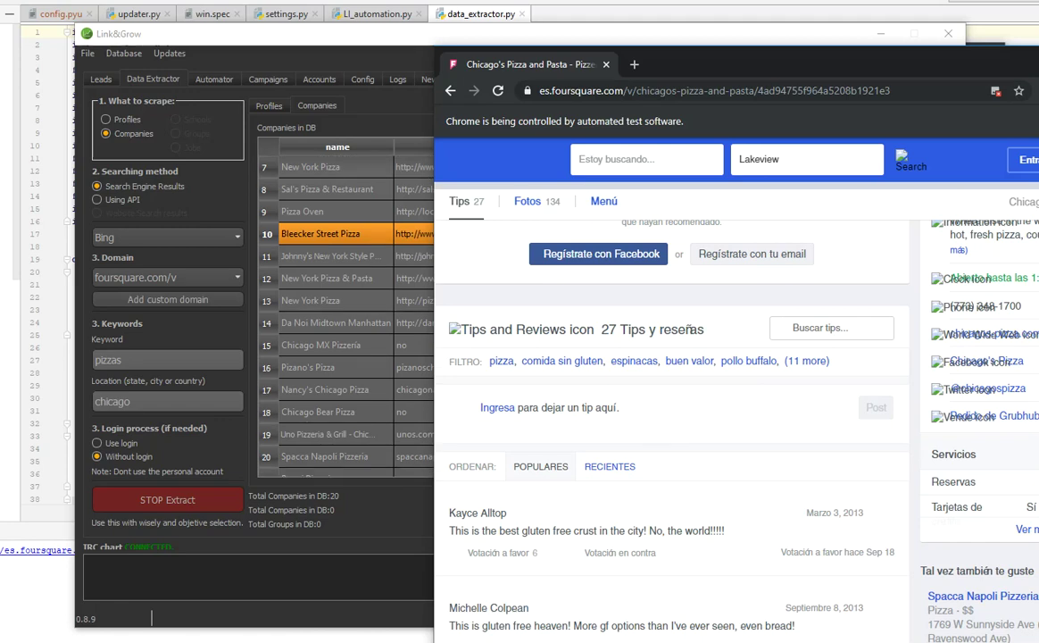
left_click(393, 622)
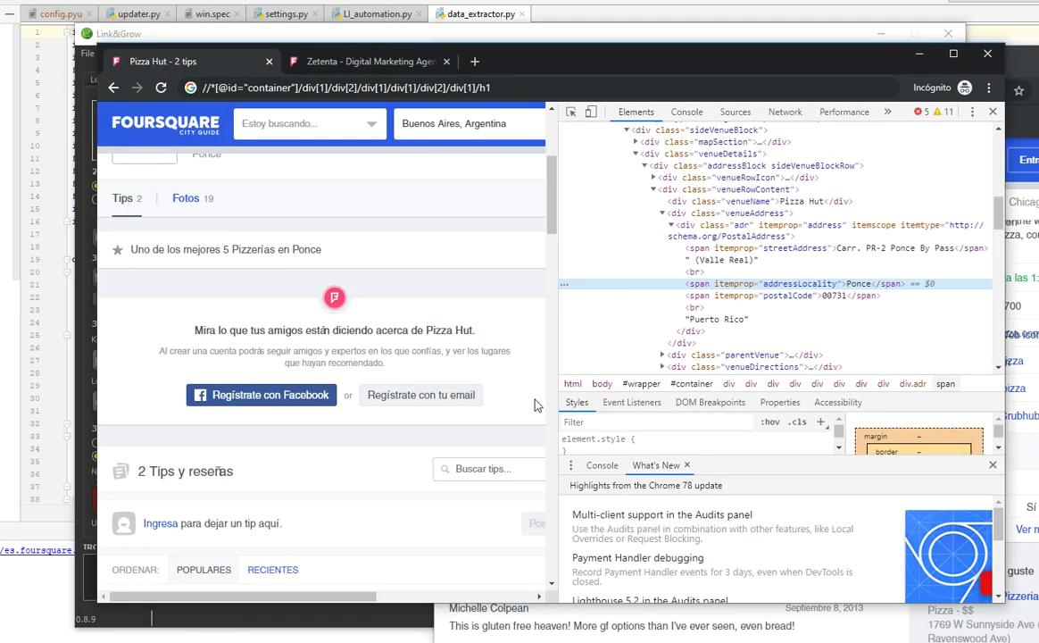
left_click_drag(559, 372, 823, 371)
scroll(774, 400, "down", 2)
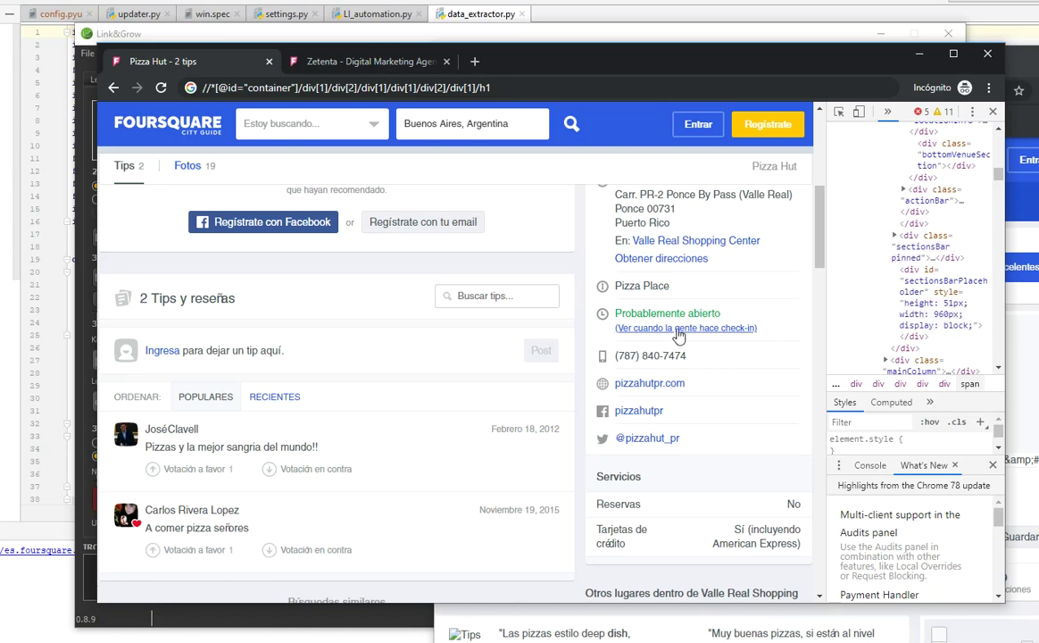
- Look over the Pizza Hut listing's reviews, phone, website and social links on the Foursquare page
scroll(679, 339, "up", 2)
scroll(662, 427, "down", 3)
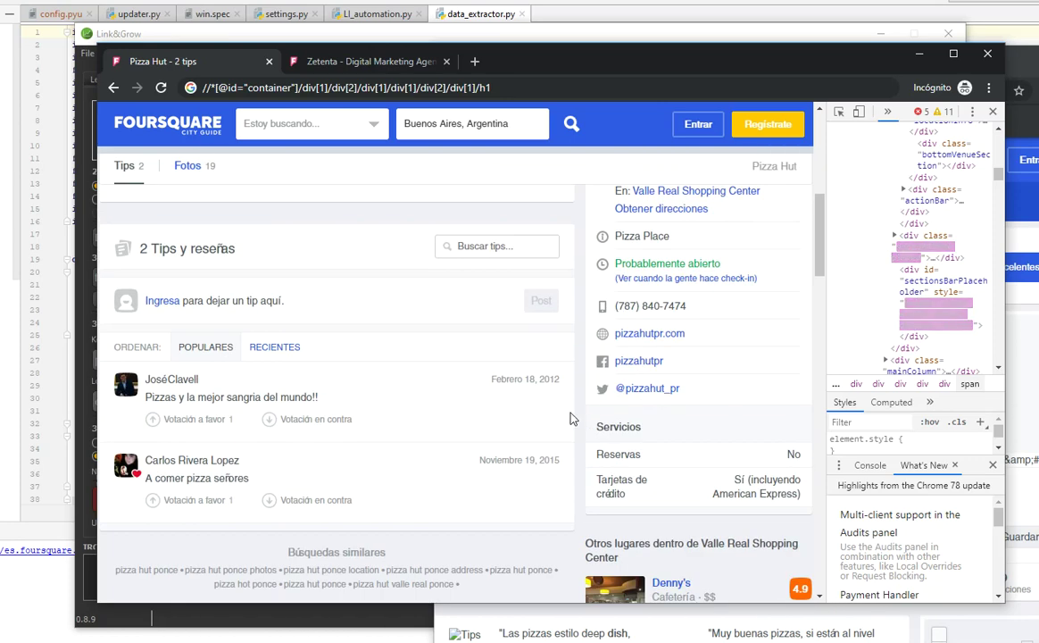
scroll(545, 421, "up", 2)
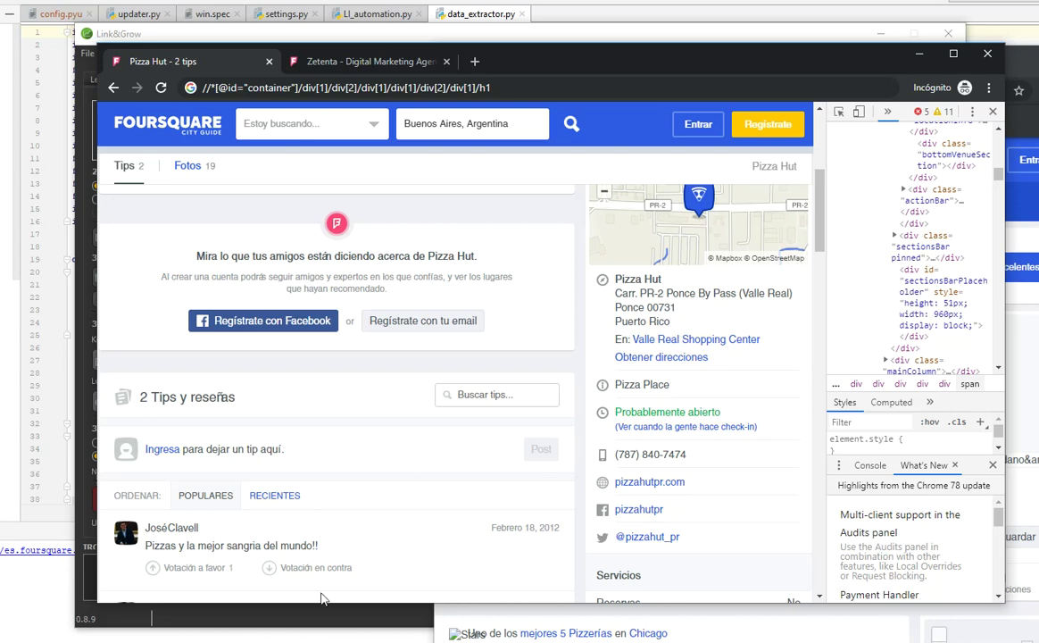
- Switch back to Link&Grow and review the latest Chicago pizza companies at the end of the companies table
left_click(290, 618)
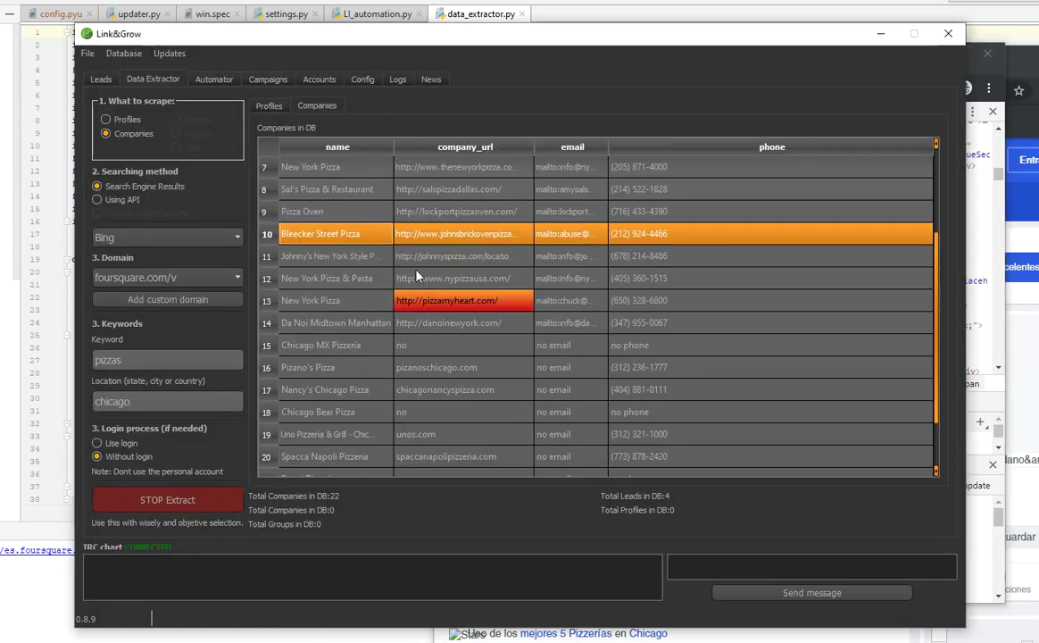
scroll(574, 266, "down", 1)
scroll(574, 266, "down", 1)
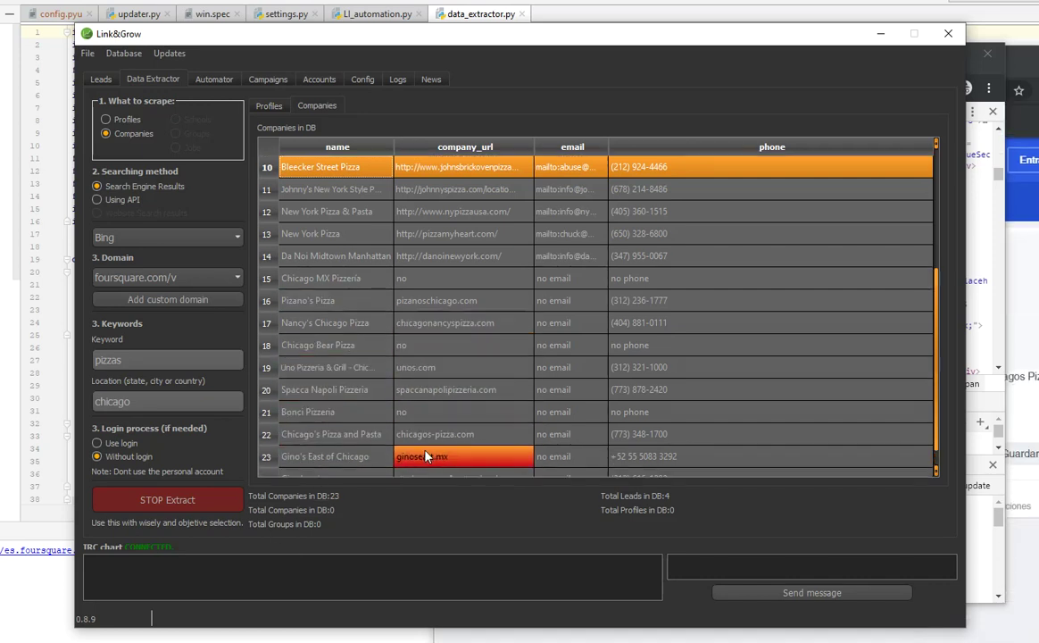
scroll(438, 434, "down", 1)
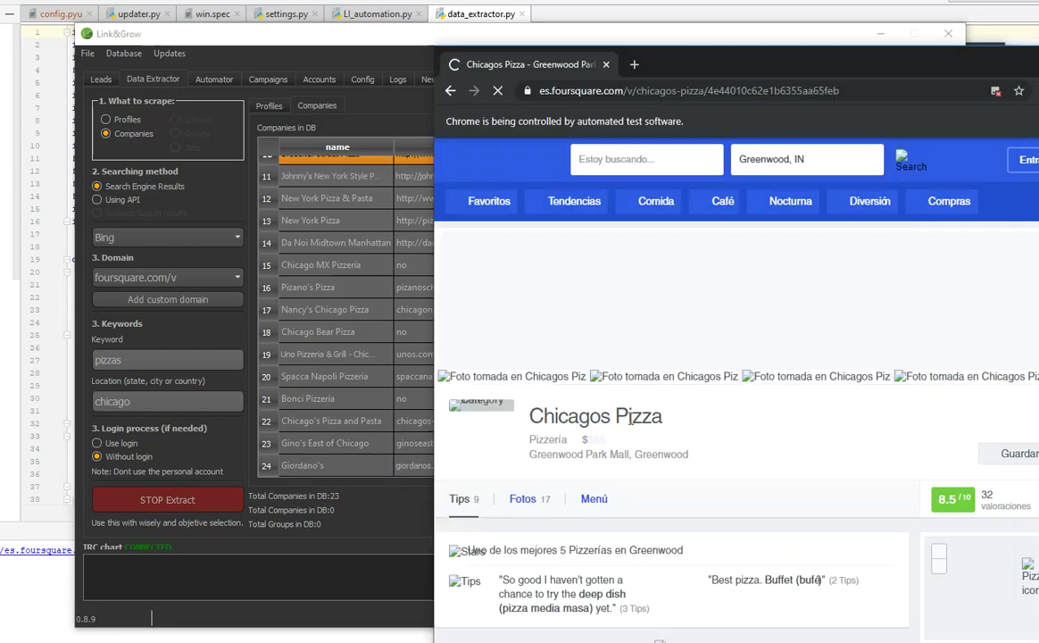
left_click(339, 428)
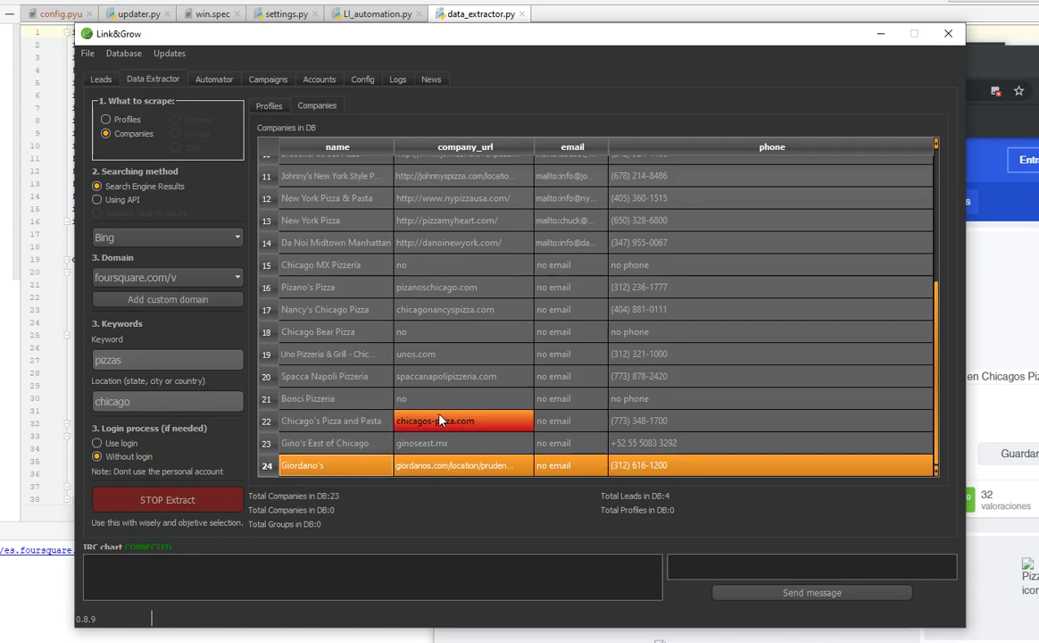
- Check the most recently scraped Foursquare URLs in the log, and return to the extracted companies
left_click(397, 78)
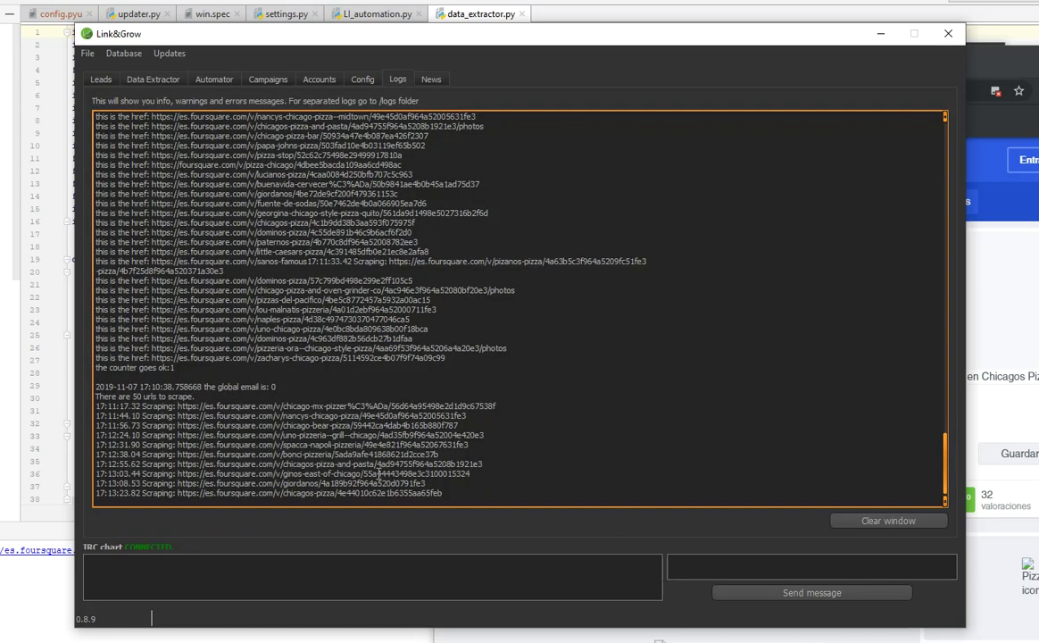
left_click_drag(341, 494, 111, 494)
left_click(147, 79)
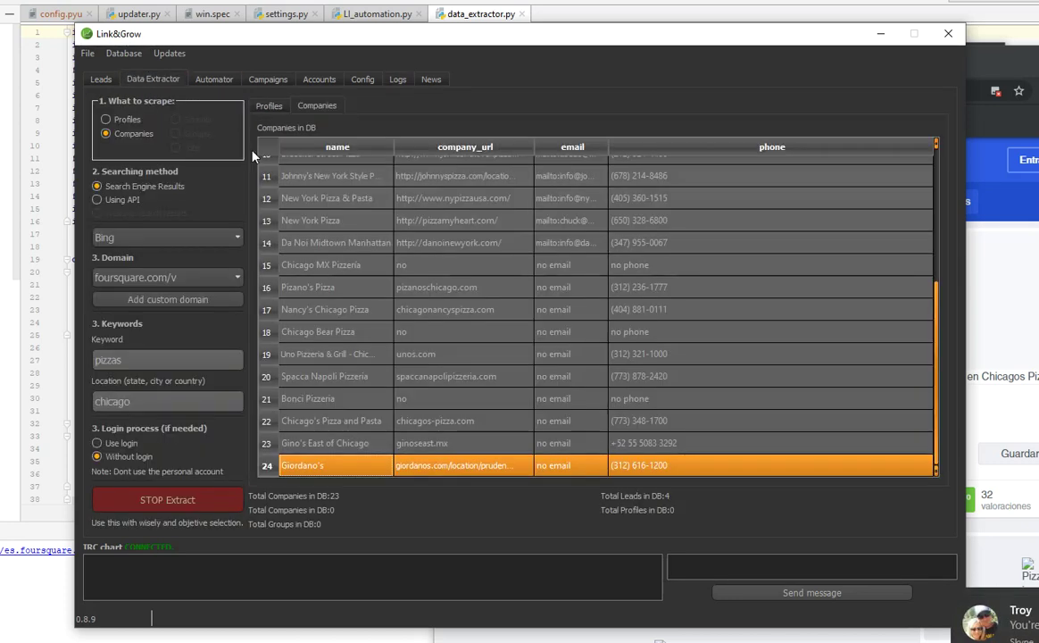